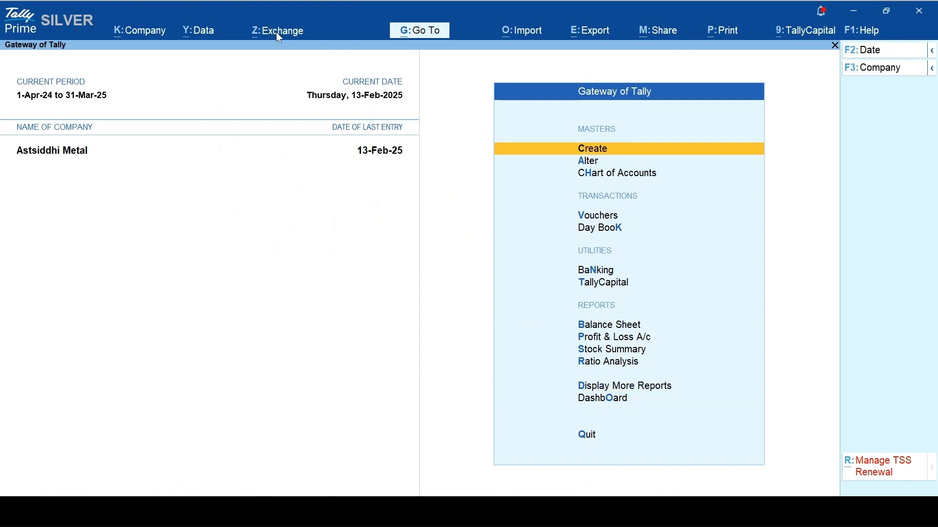
Open the Connected Banking login through the banking options for data exchange.
click(278, 32)
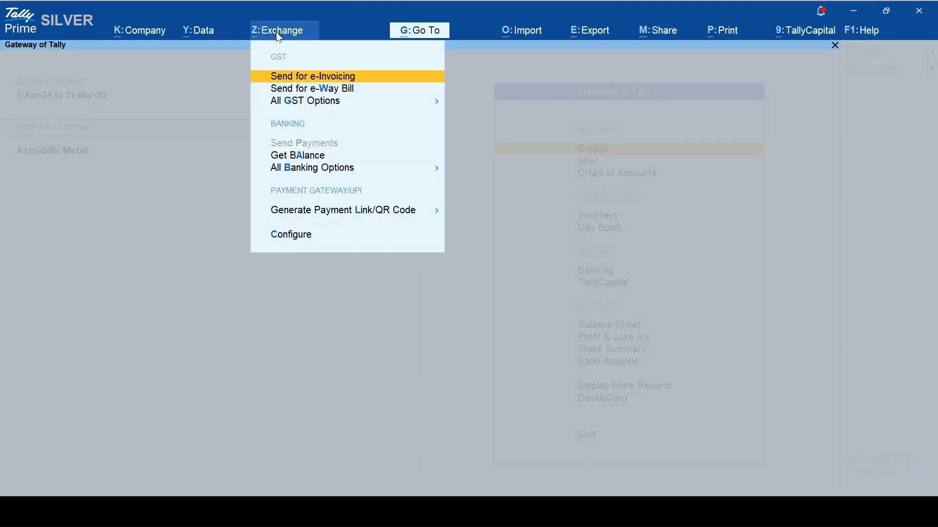
key(Down)
key(Down)
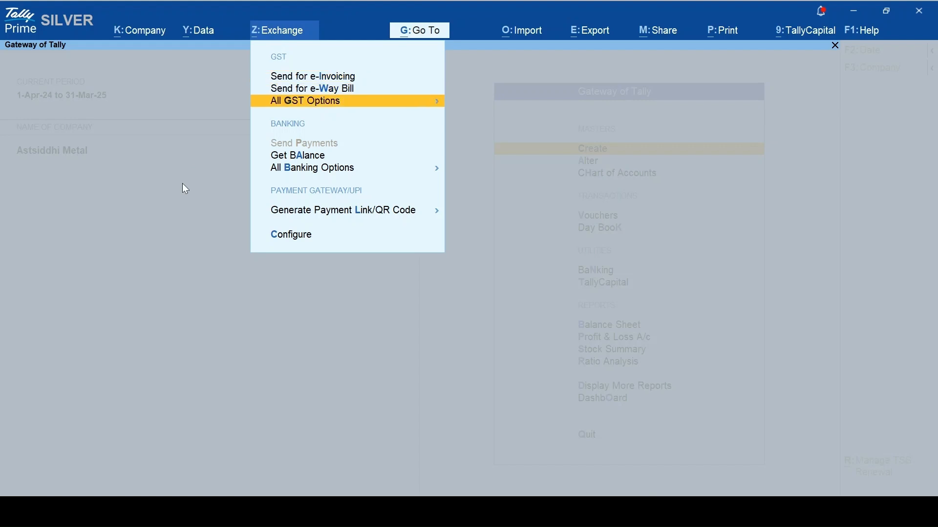
key(Down)
key(Down)
key(Return)
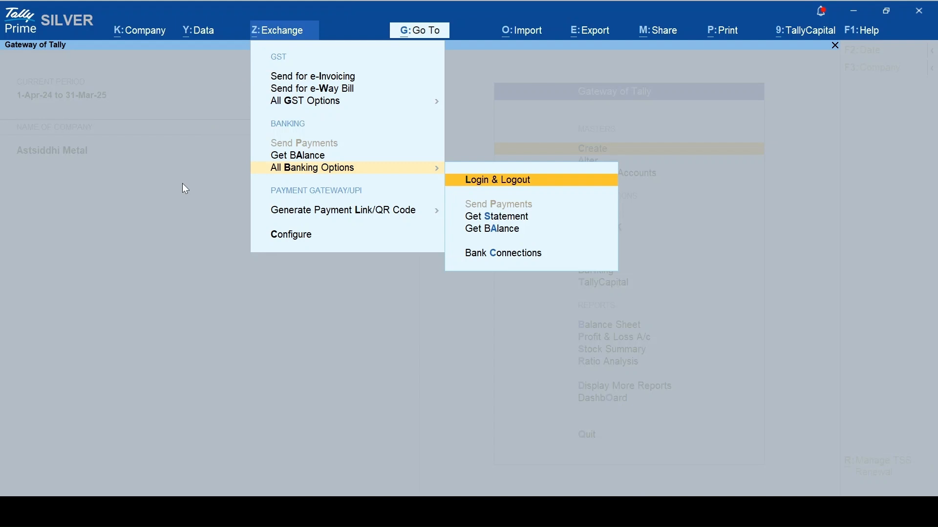
key(Return)
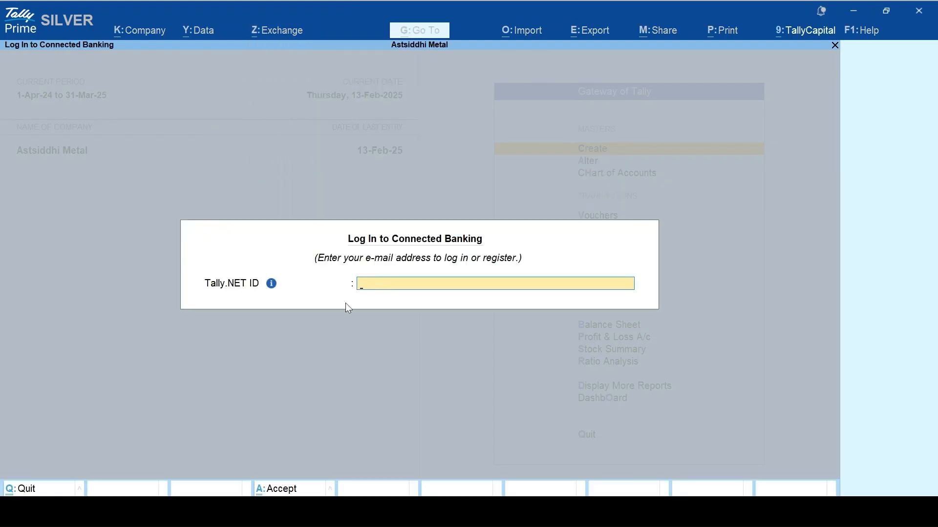
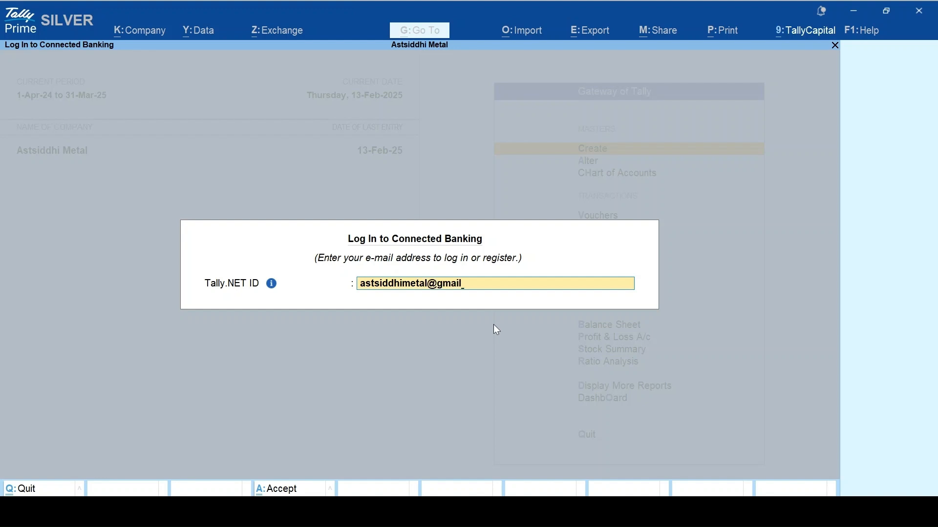
Log in to Connected Banking with the company's Tally.NET ID e-mail and the Tally.NET password.
key(Return)
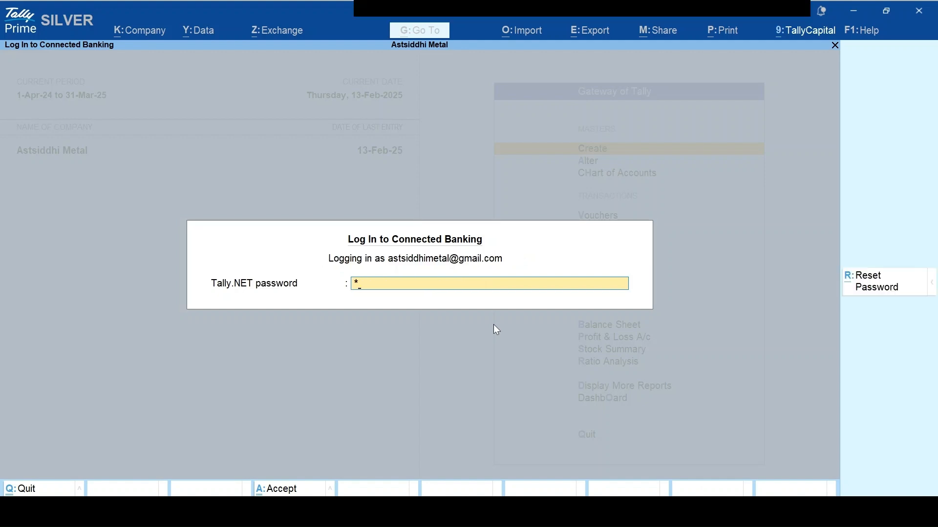
text(******)
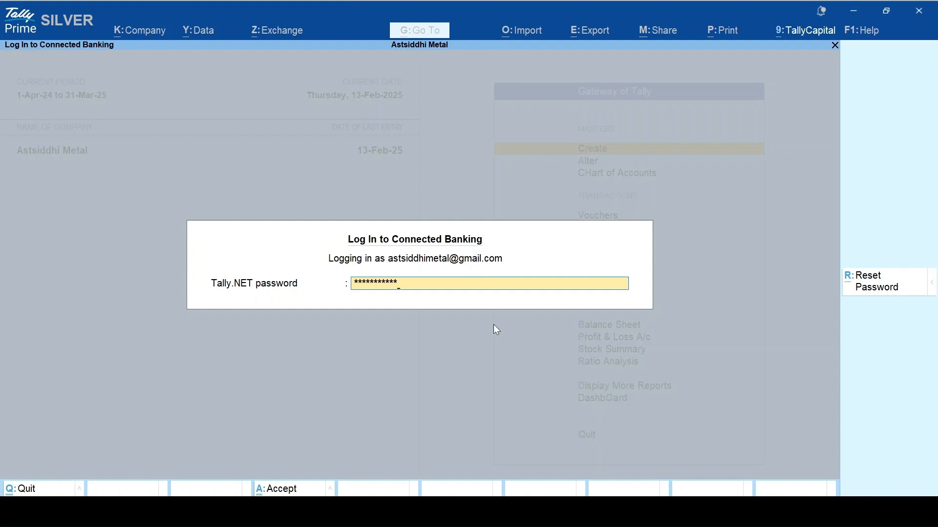
key(Return)
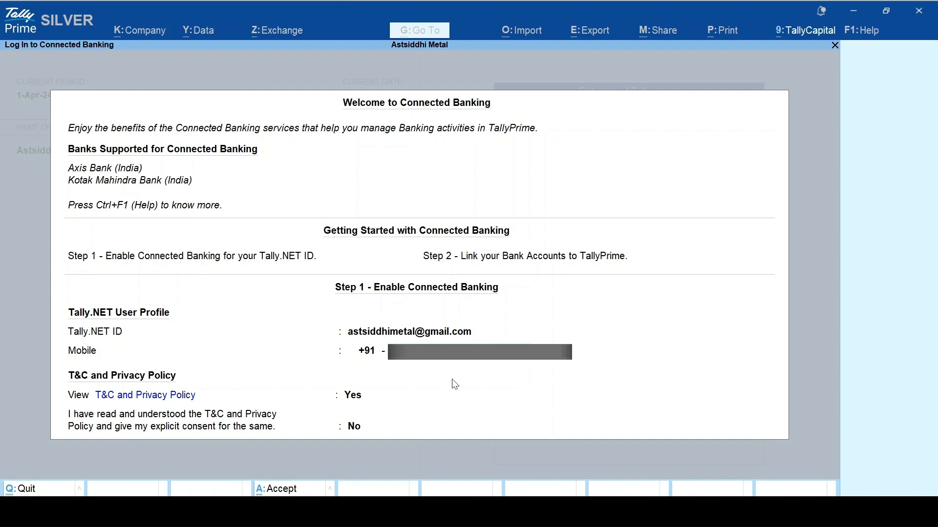
View the T&C and Privacy Policy page and set the explicit consent for it to Yes.
key(Return)
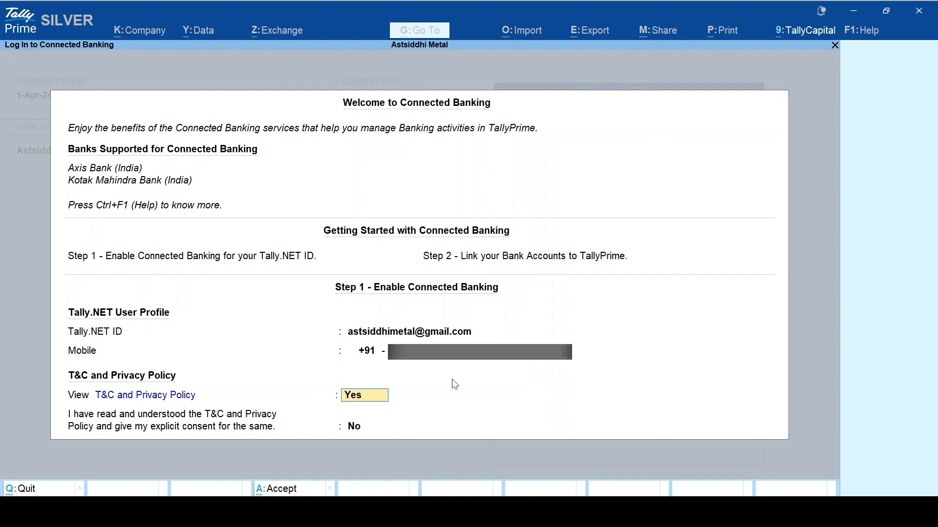
key(Return)
text(y)
key(Return)
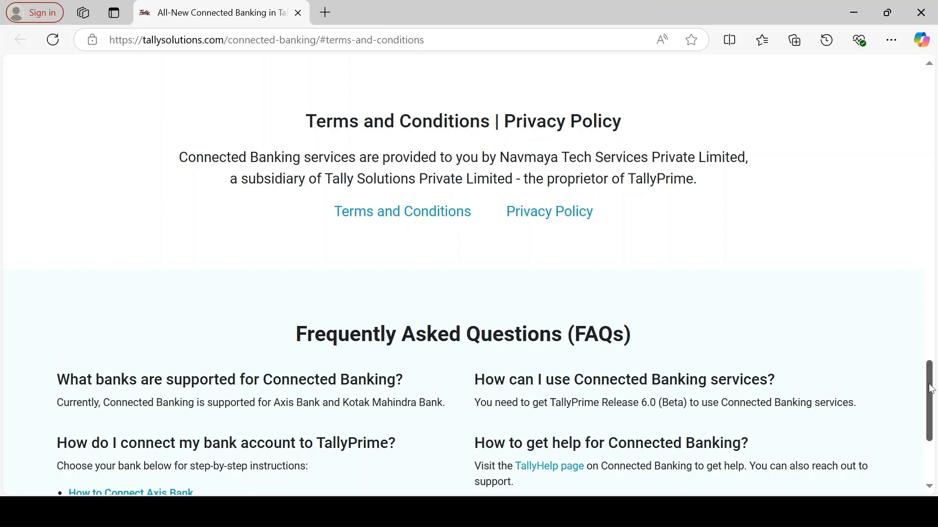
drag(929, 385, 930, 380)
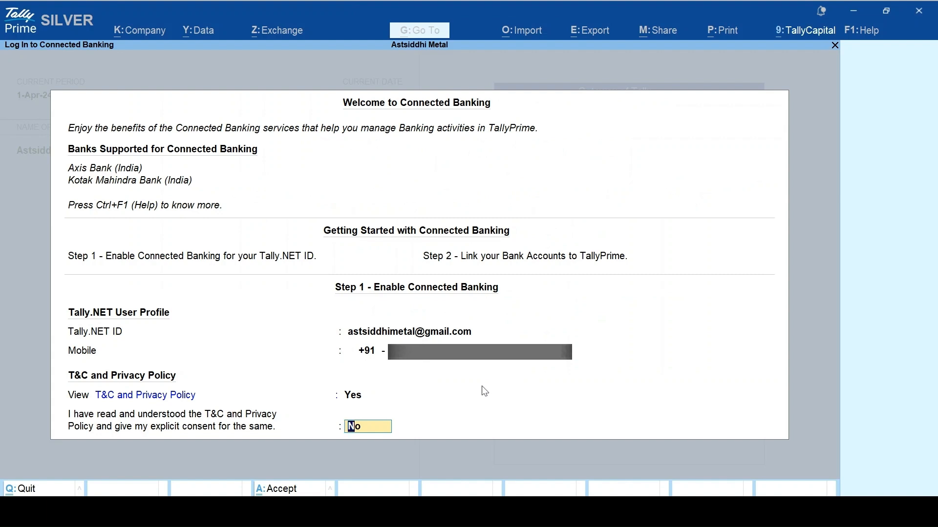
text(y)
key(Return)
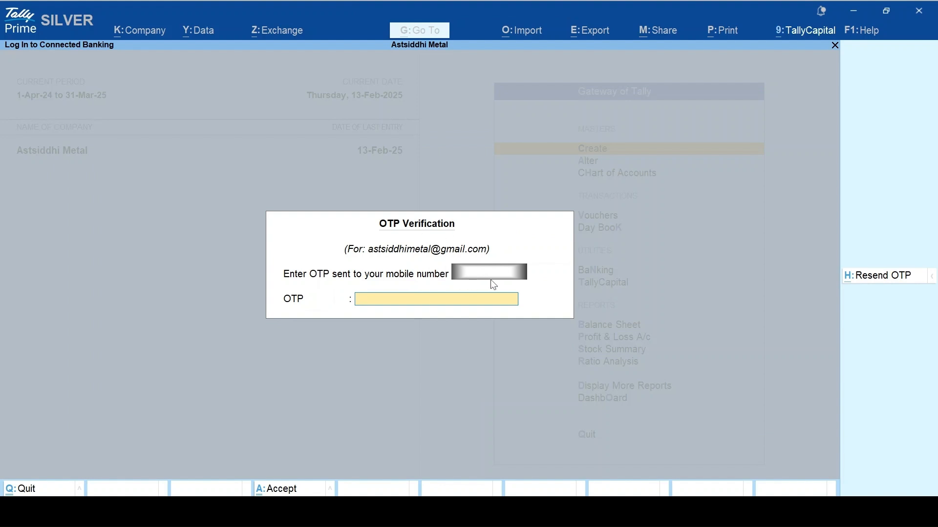
Enter the OTP sent to the mobile number to verify the Connected Banking login.
key(Return)
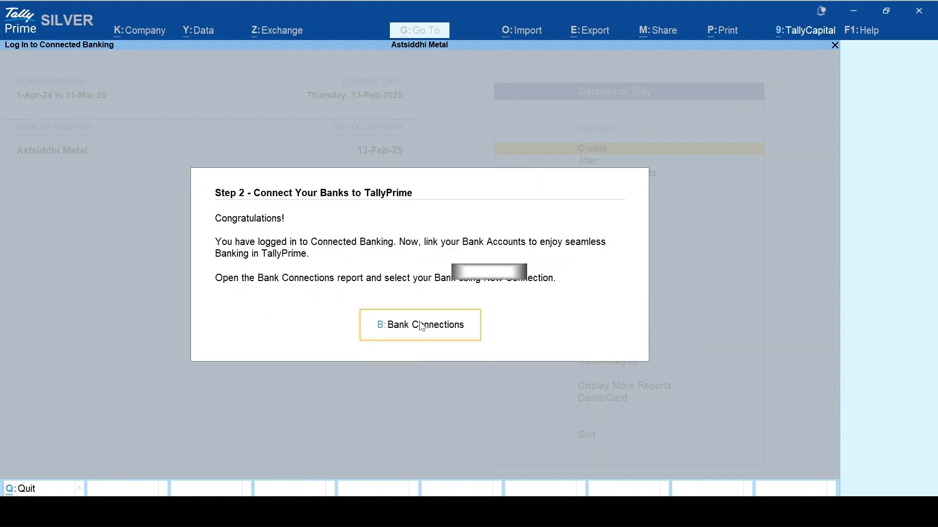
Create a new bank connection for Kotak Mahindra Bank (India) and start connecting on the bank portal.
click(419, 321)
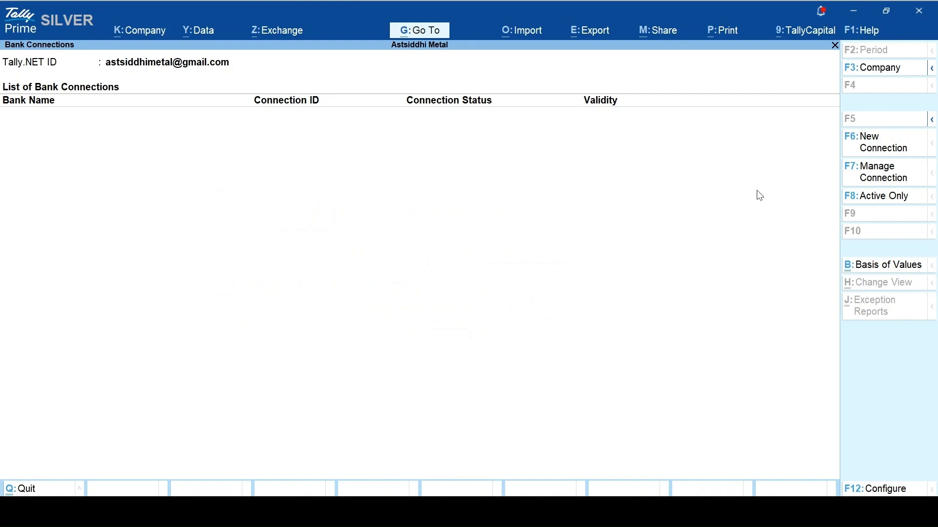
click(868, 143)
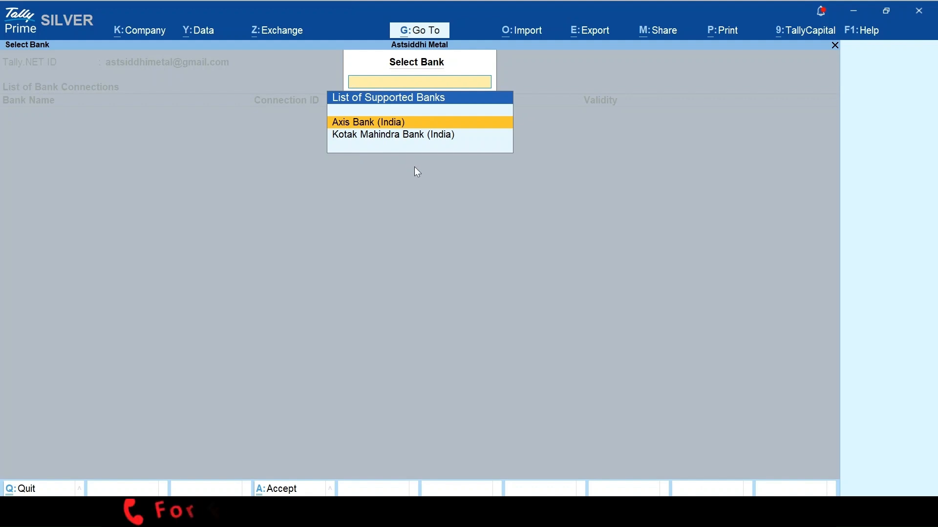
key(Down)
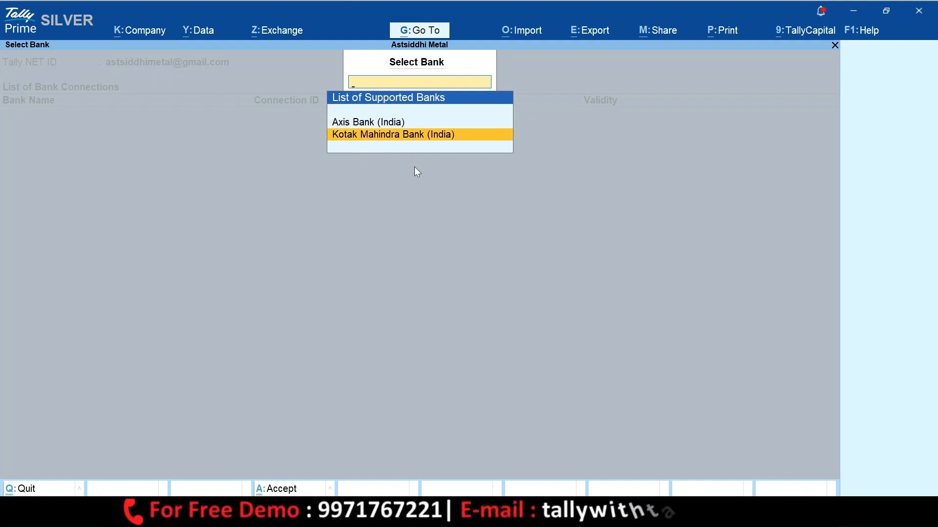
key(Return)
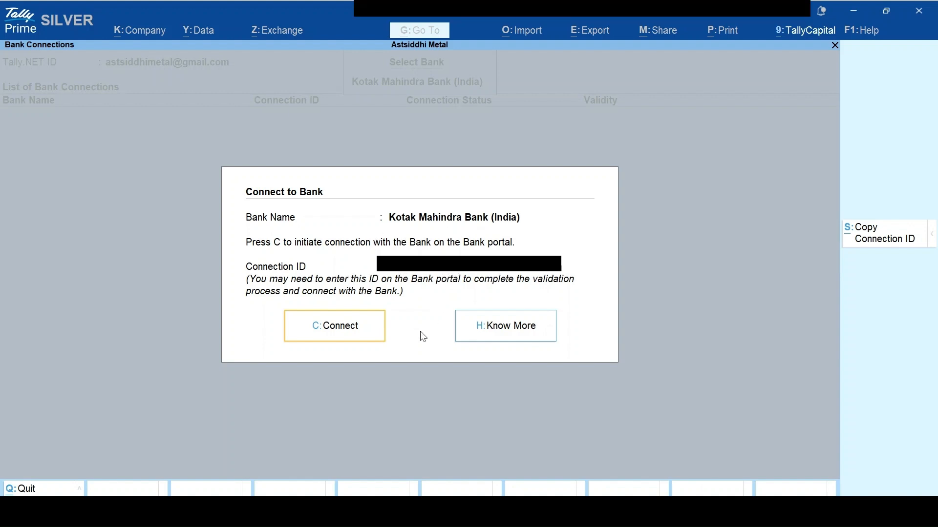
click(321, 334)
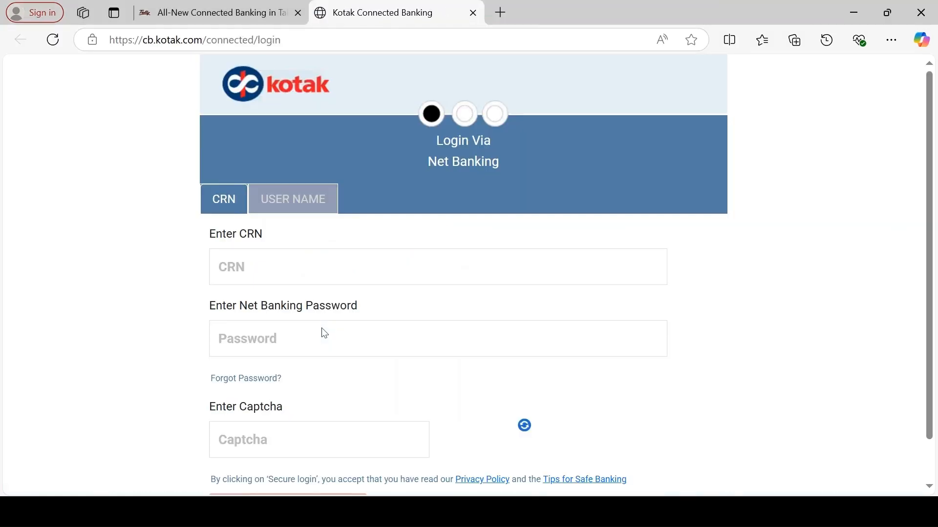
Enter the CRN and the net banking password on the Kotak Connected Banking login page.
click(323, 268)
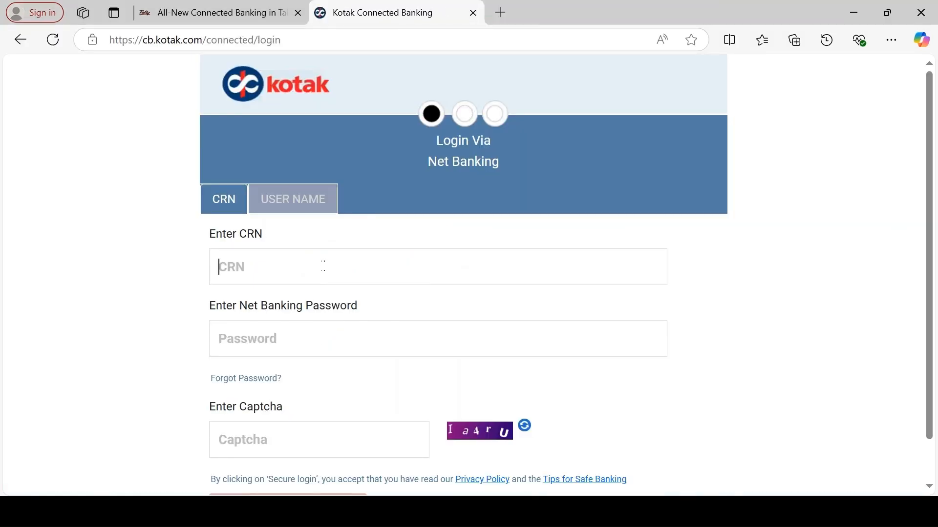
text(**)
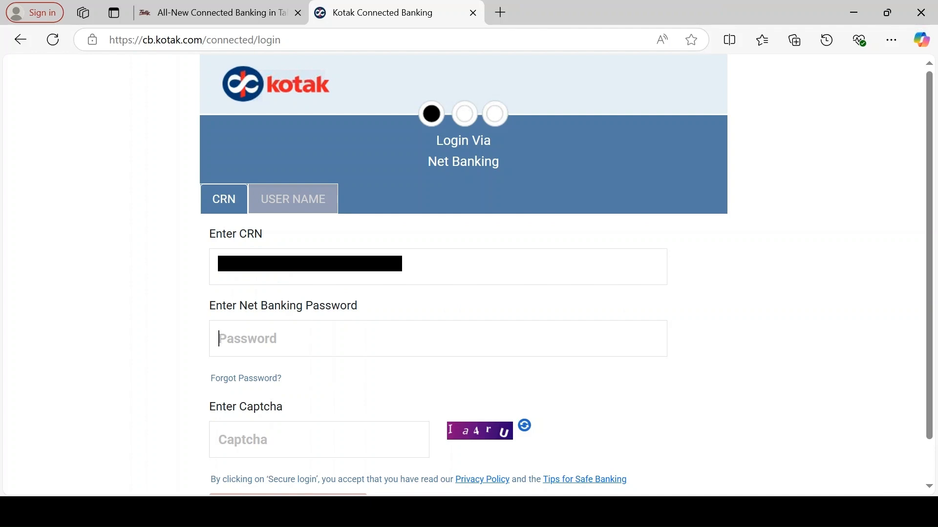
text(******)
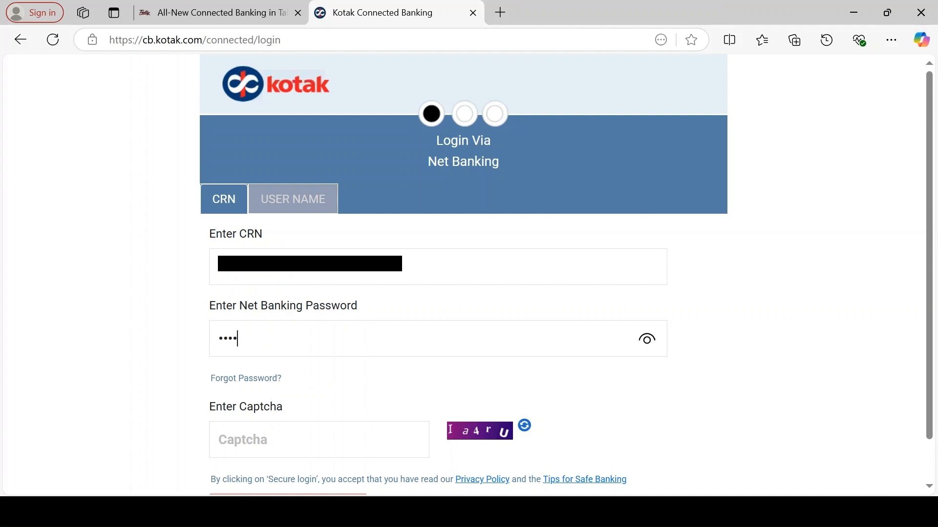
text(*****)
Fill in the captcha characters shown and submit the secure net banking login.
click(218, 439)
text(I)
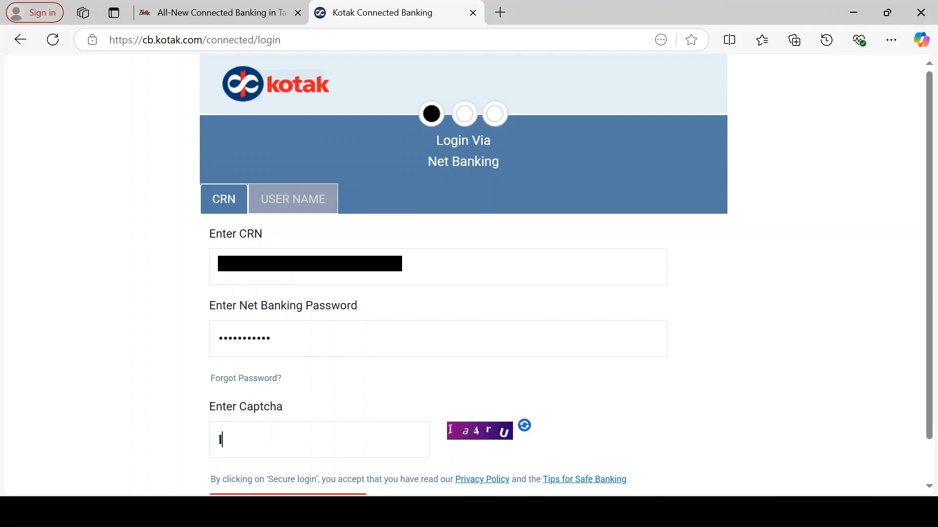
text(a4rU)
scroll(463, 274, down, 1)
scroll(350, 266, down, 1)
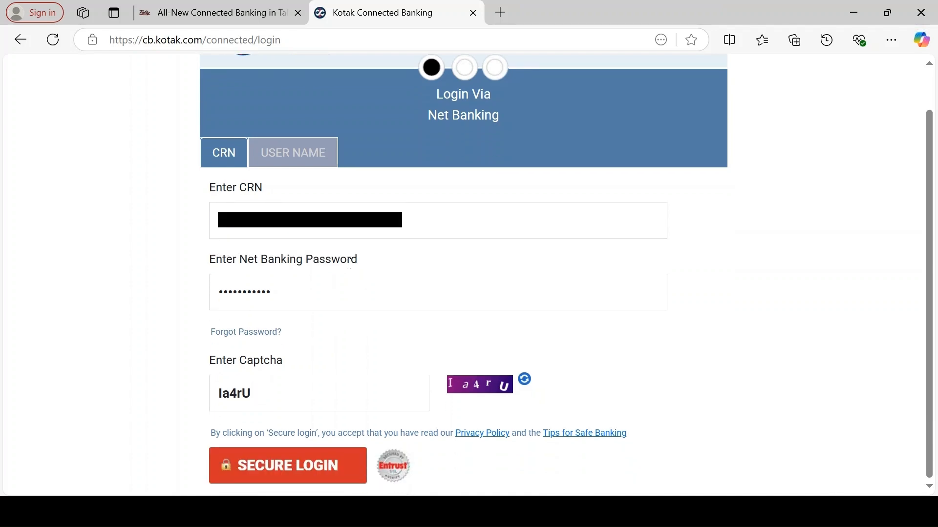
key(Return)
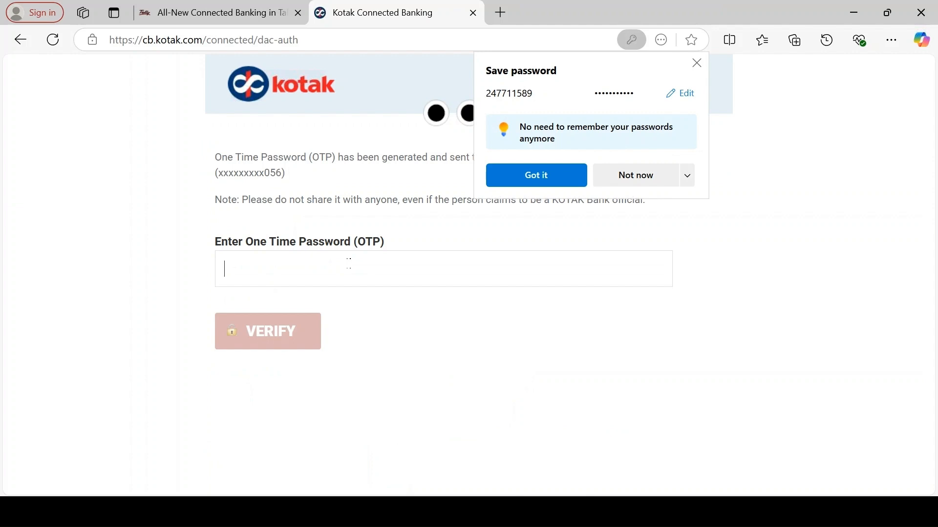
Verify the bank login with the one-time password and decline saving it in the browser.
click(349, 264)
text(••)
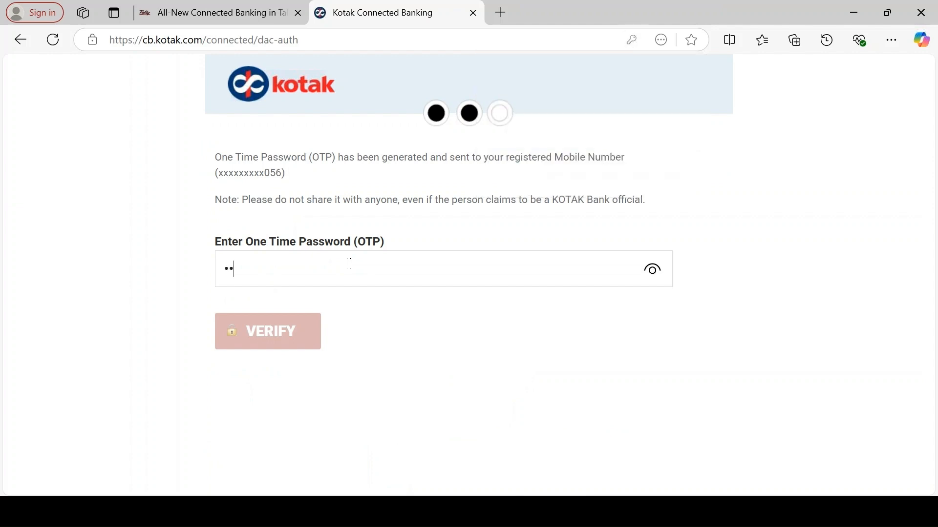
text(••••)
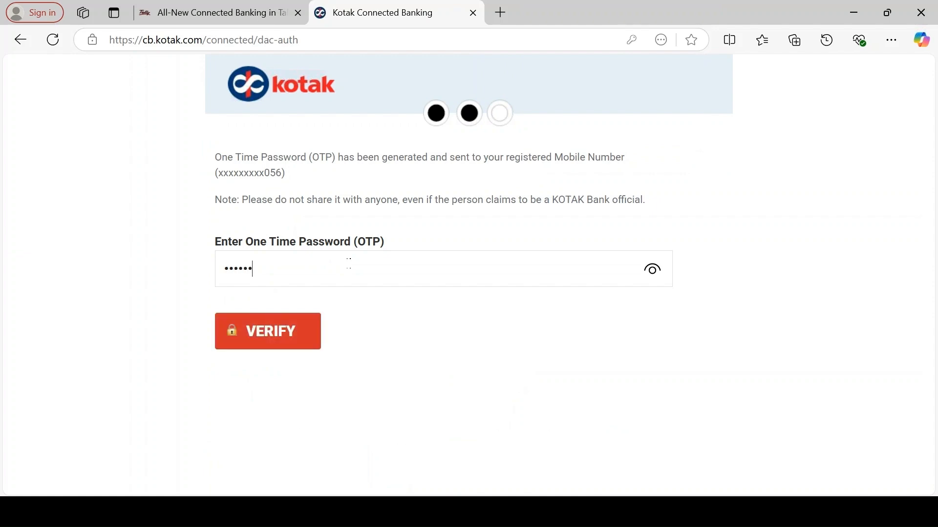
key(Return)
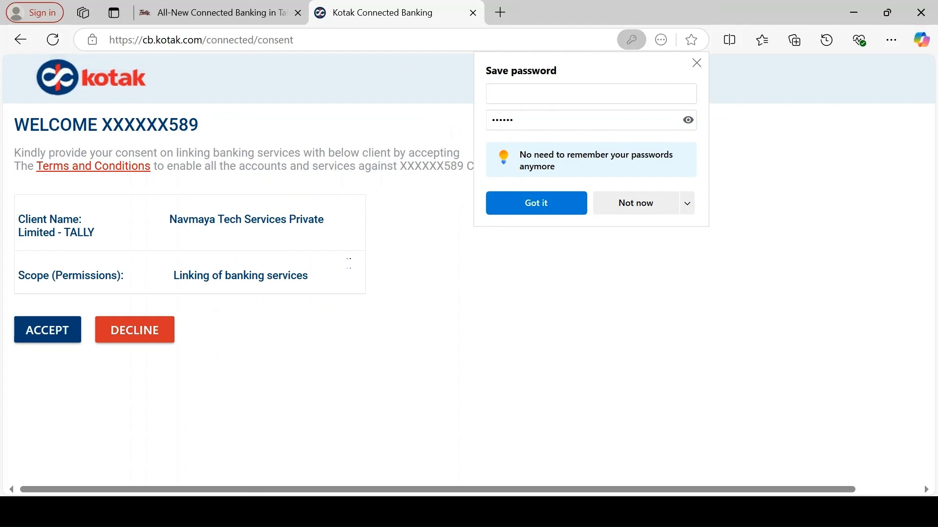
click(636, 203)
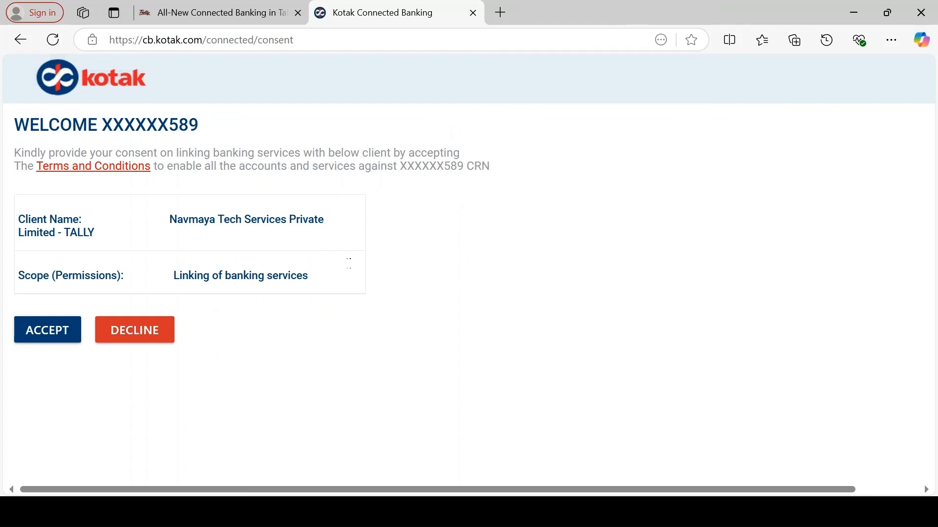
Accept the consent for linking banking services with Tally, and refresh the bank connection status back in TallyPrime.
click(48, 330)
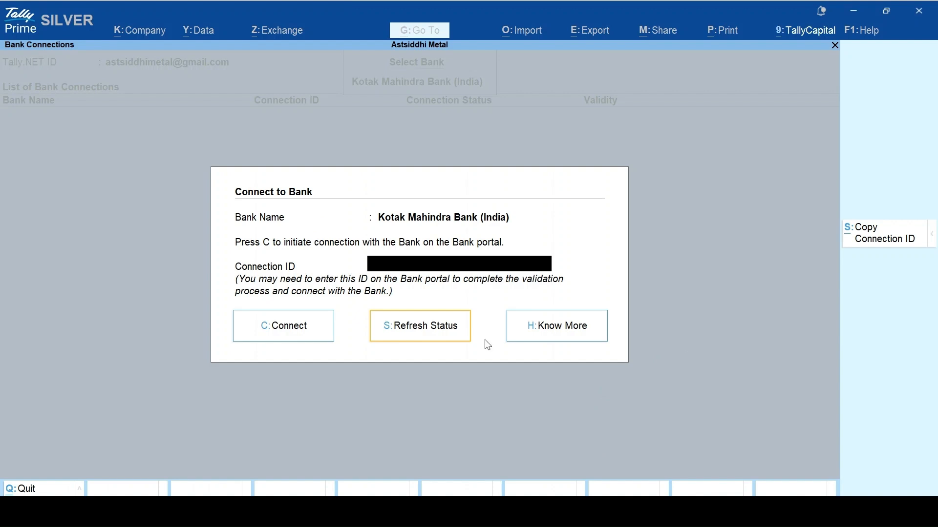
click(430, 331)
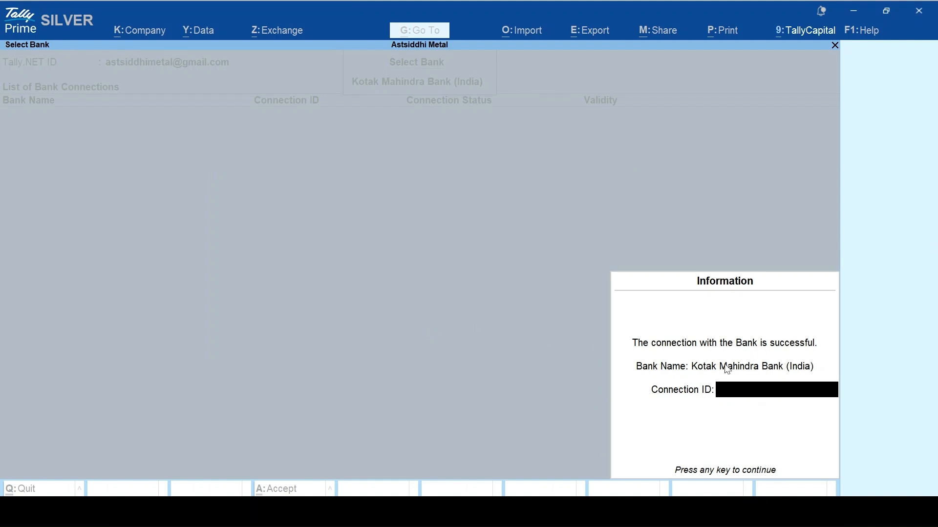
key(Return)
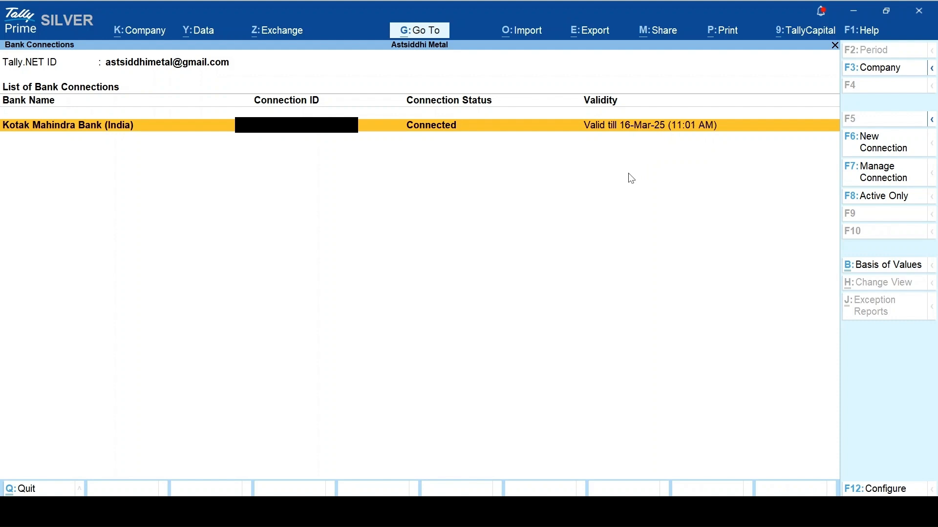
Review the Kotak Mahindra Bank connection's details and its linked account and bank ledger.
click(881, 179)
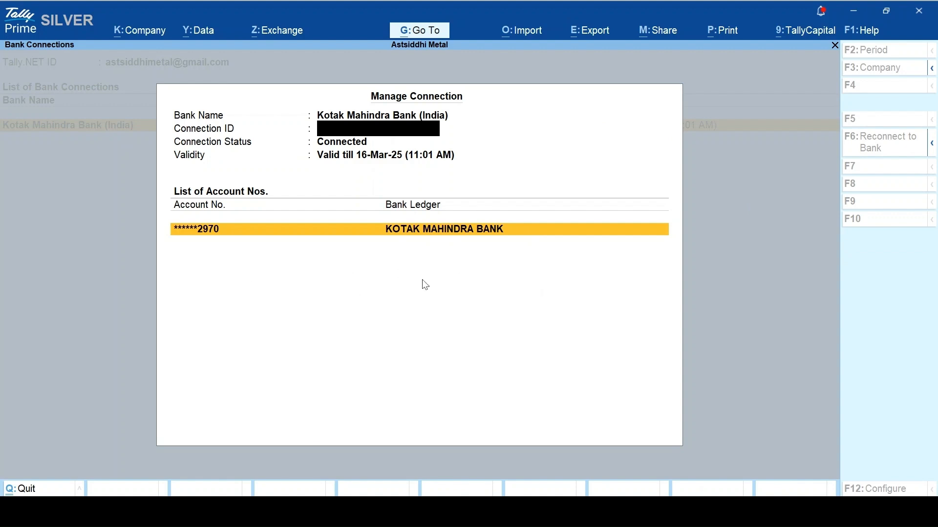
key(Escape)
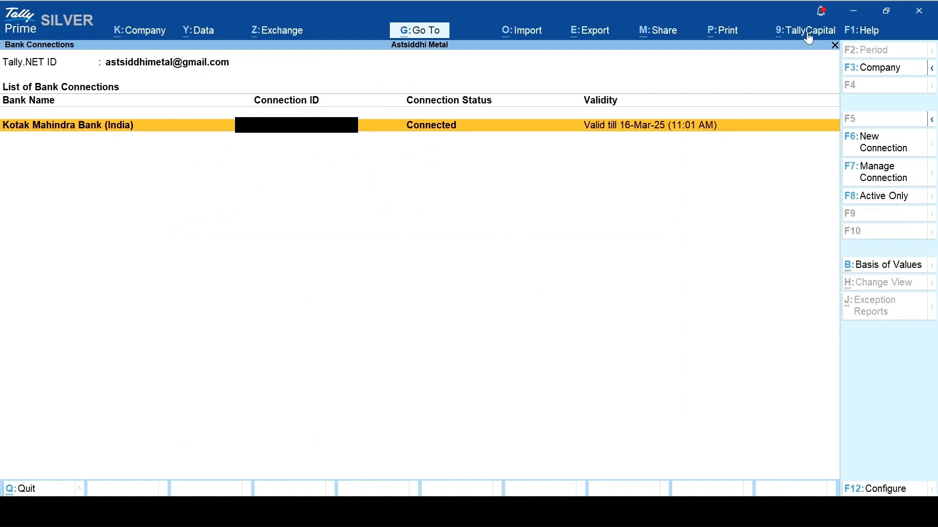
Open the reset of the company's Connected Banking login, decline clearing the login details, and return to the Gateway of Tally.
click(872, 33)
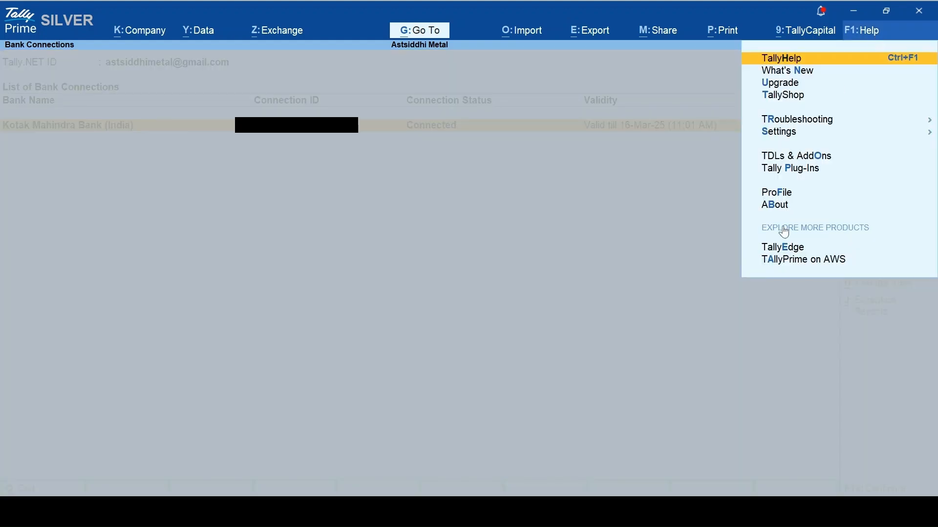
key(Down)
key(Down)
key(Down)
key(Down)
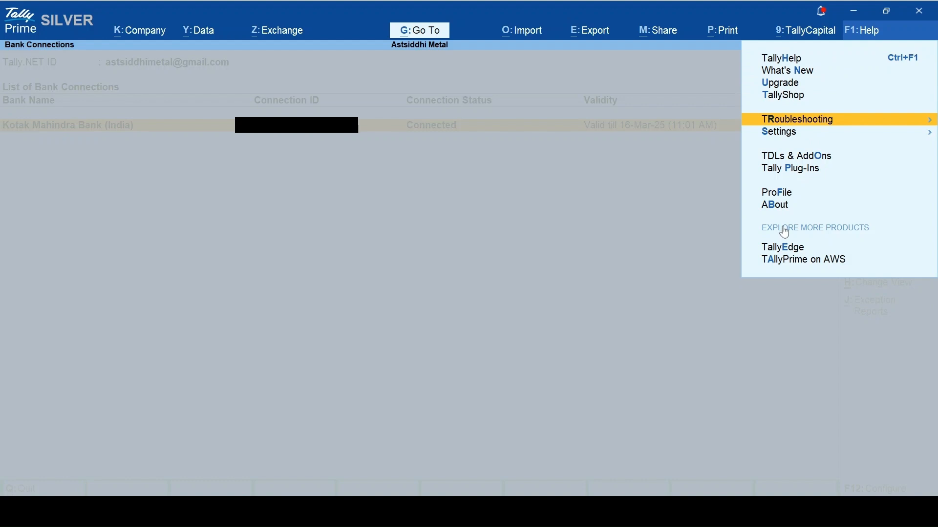
key(Return)
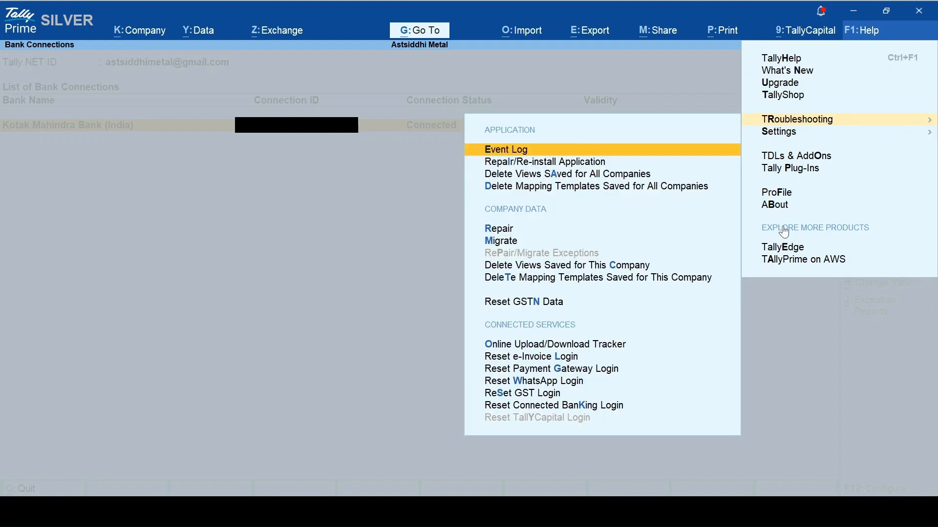
key(Down)
key(Down)
key(Down)
key(Down)
key(Down)
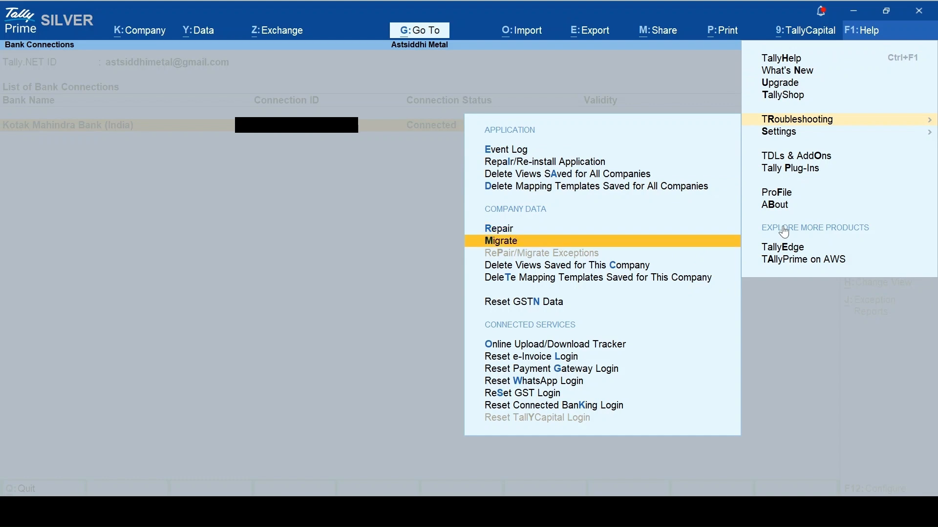
key(Down)
key(Down)
key(Down)
key(Down)
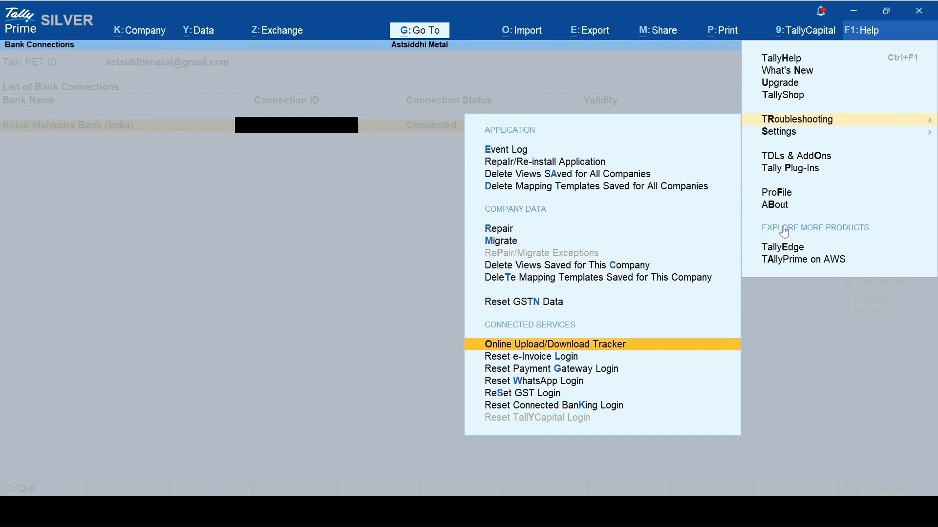
key(Down)
key(Down)
key(Down)
key(Down)
key(Down)
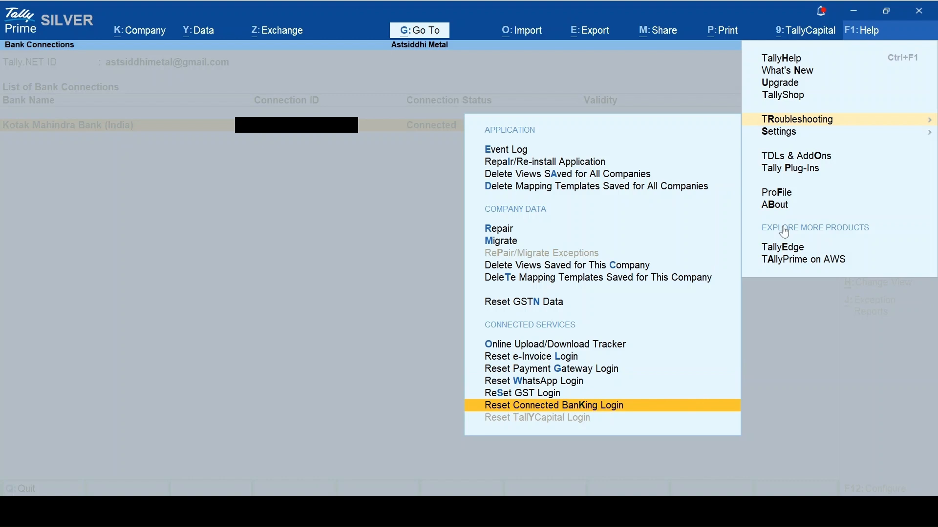
key(Return)
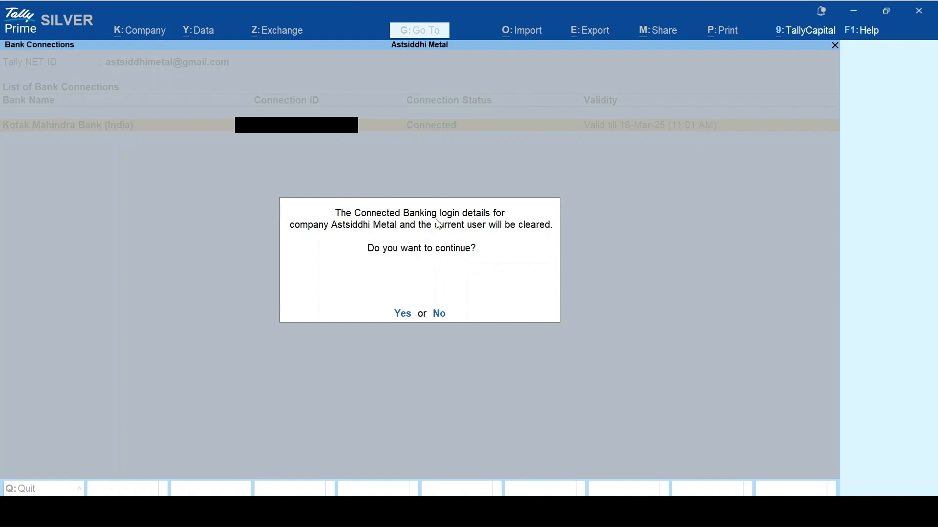
key(Escape)
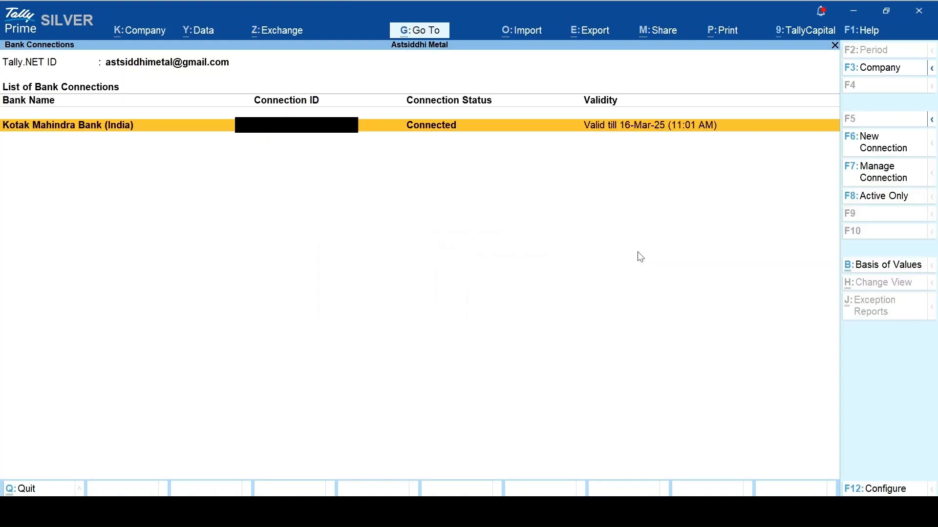
key(Escape)
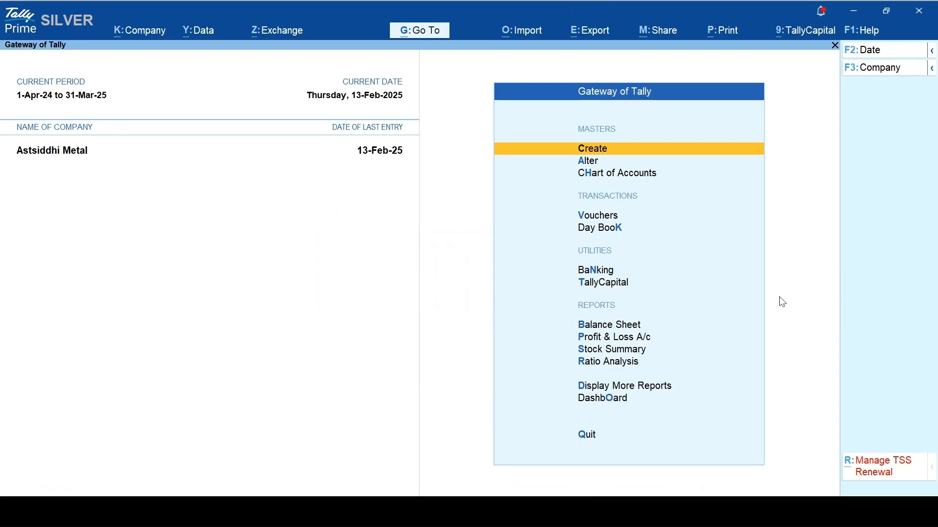
Fetch the available balance as per bank for the connected KOTAK MAHINDRA BANK ledger, and close the balance list.
key(alt+z)
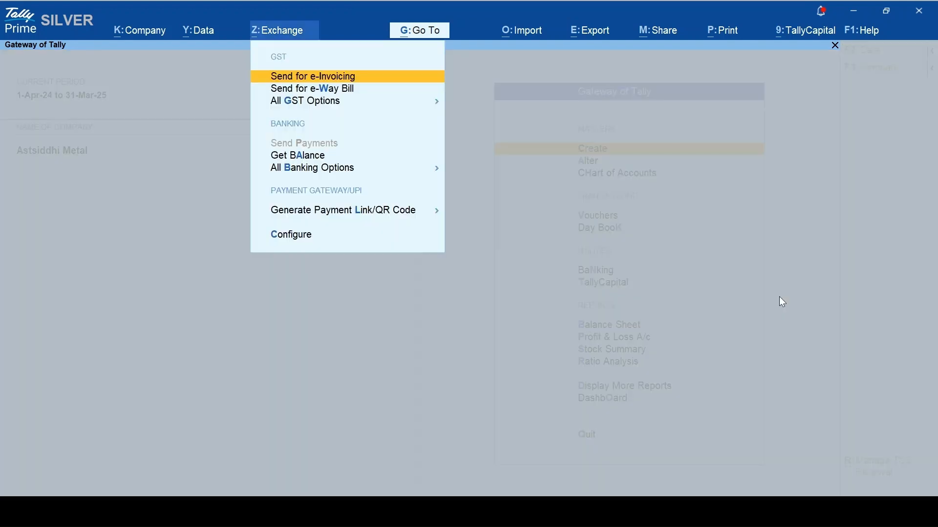
key(Down)
key(Down)
key(Down)
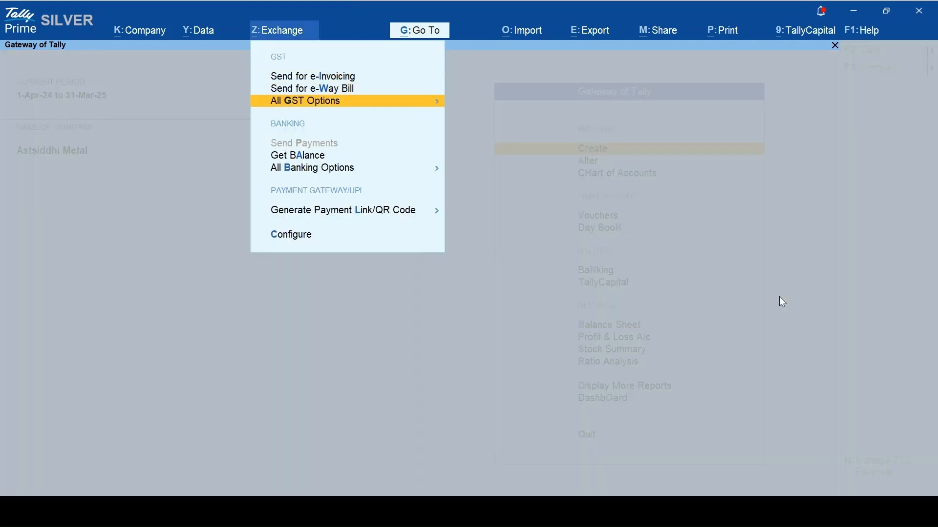
key(Down)
key(Return)
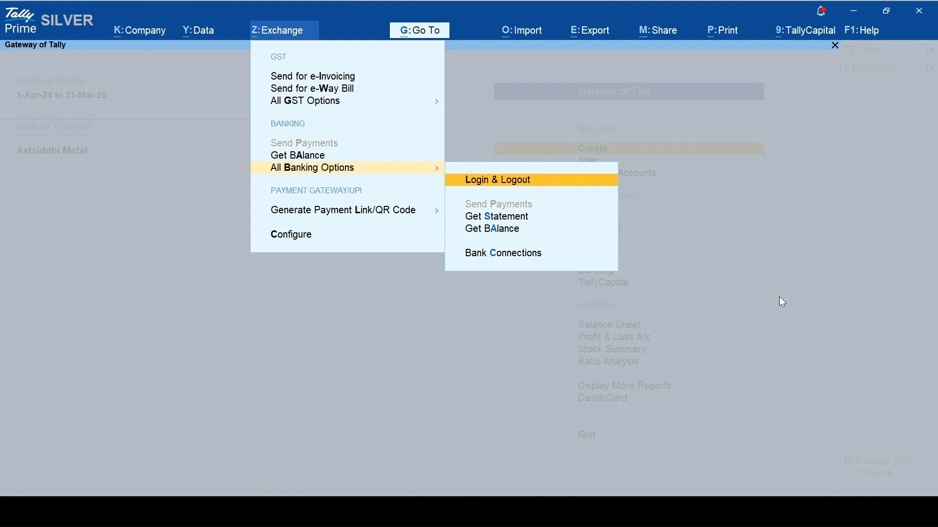
key(Down)
key(Down)
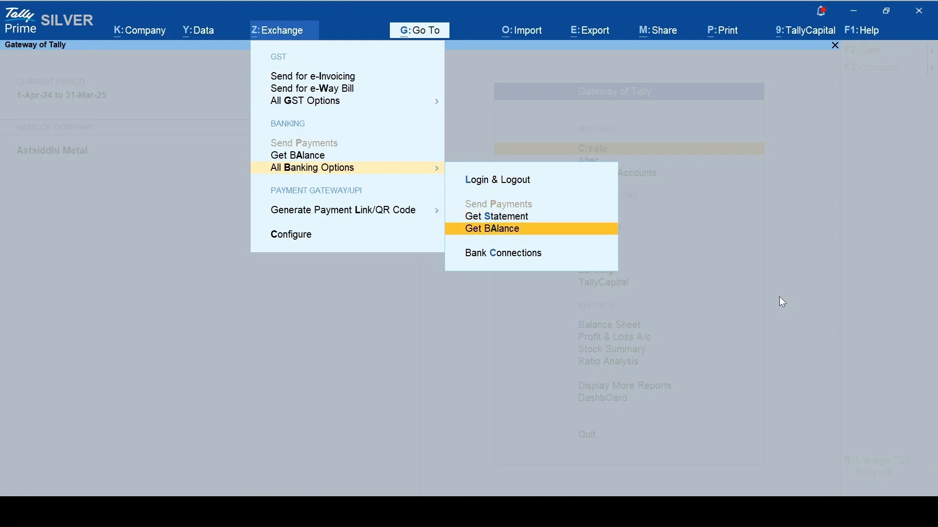
key(Return)
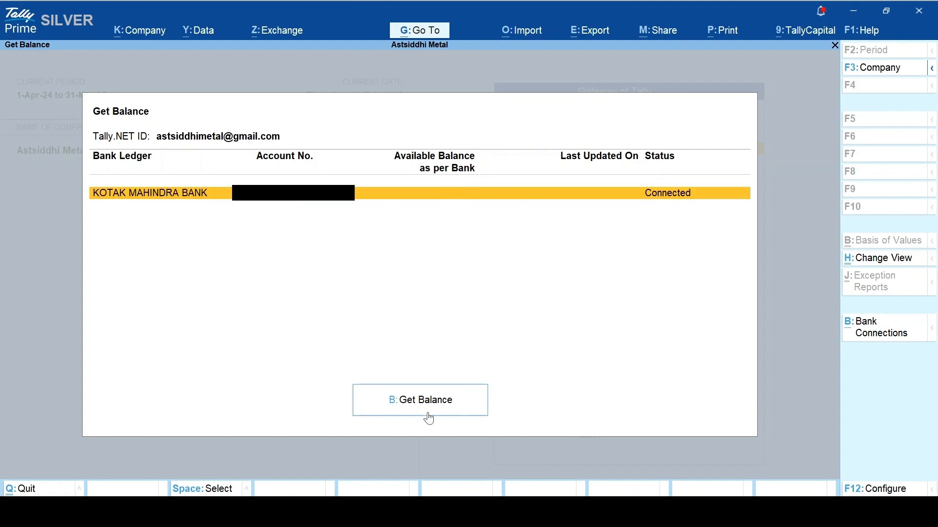
click(418, 406)
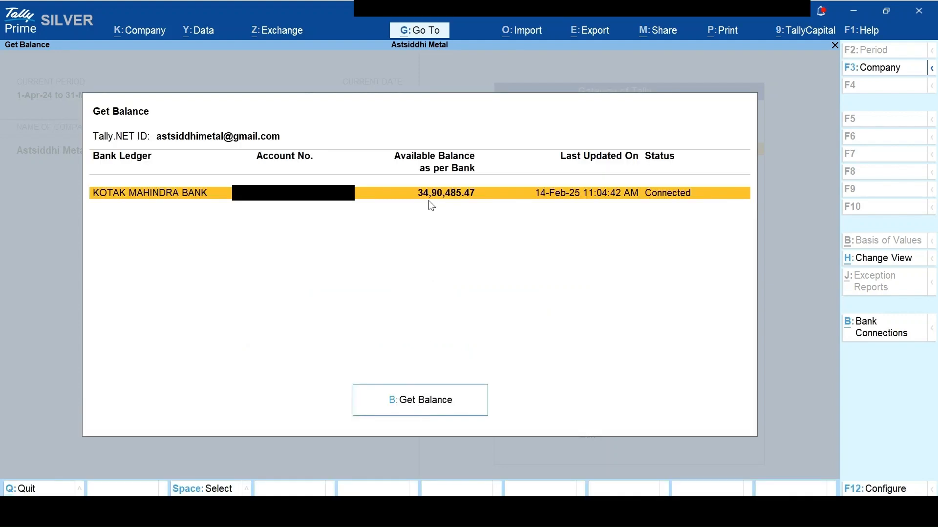
key(space)
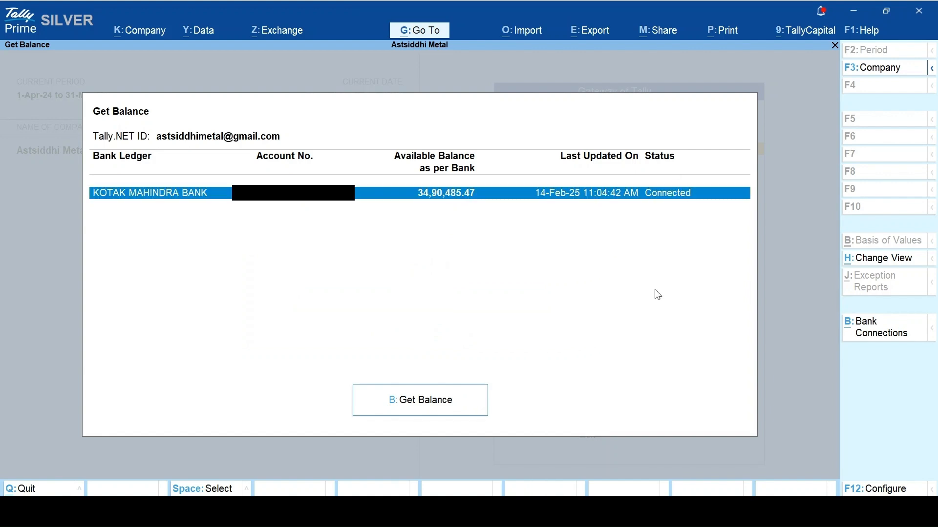
key(space)
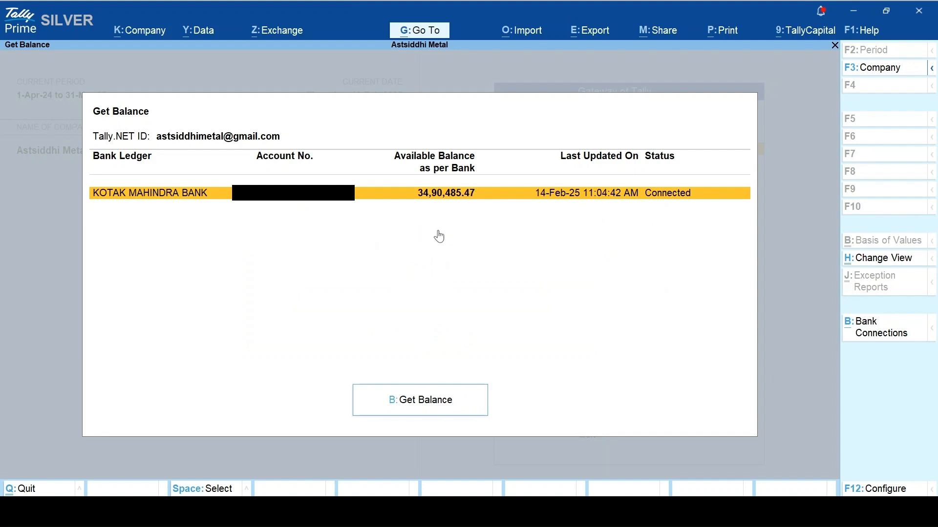
key(Escape)
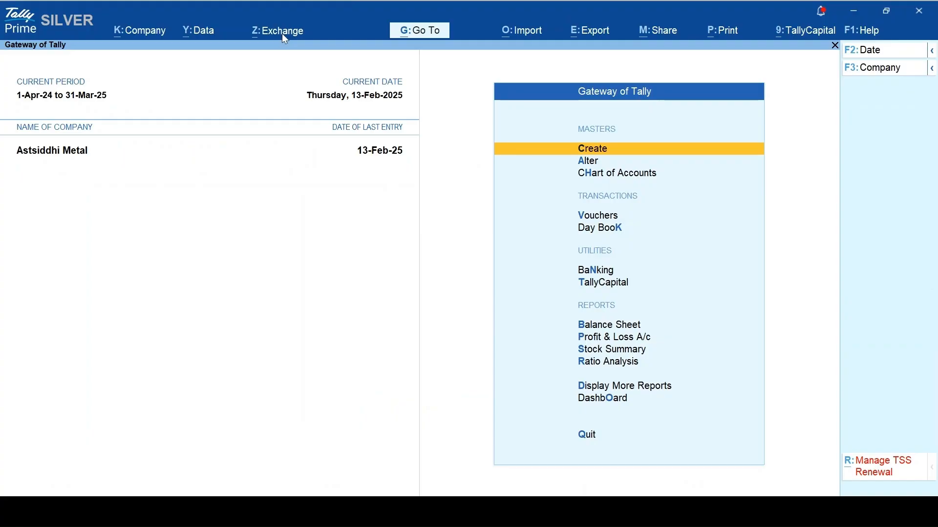
Open Get Statement from the banking exchange options and select the KOTAK MAHINDRA BANK ledger.
click(282, 33)
key(Down)
key(Down)
key(Down)
key(Down)
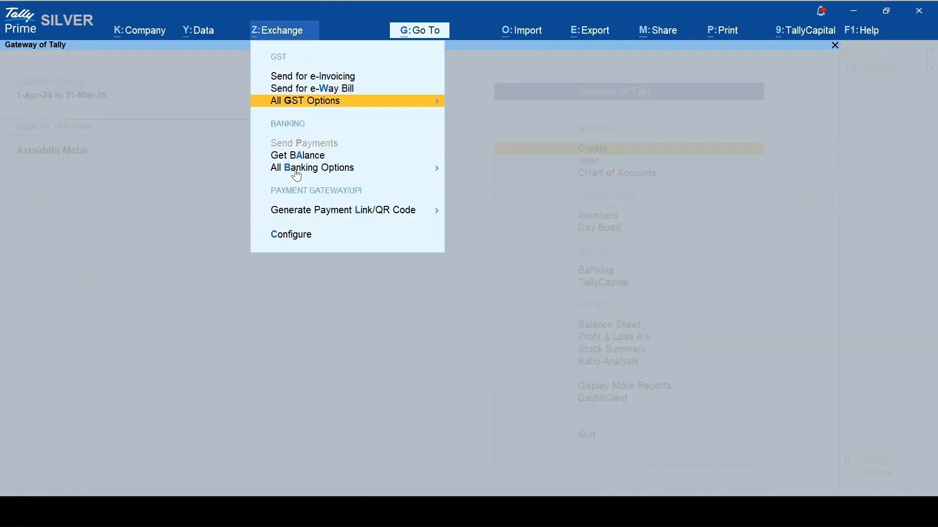
key(Return)
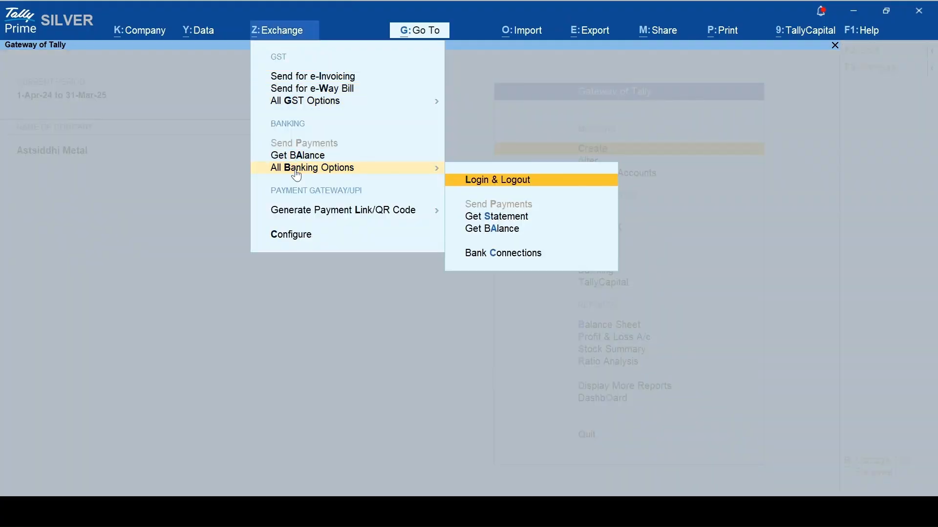
key(Down)
key(Down)
key(Up)
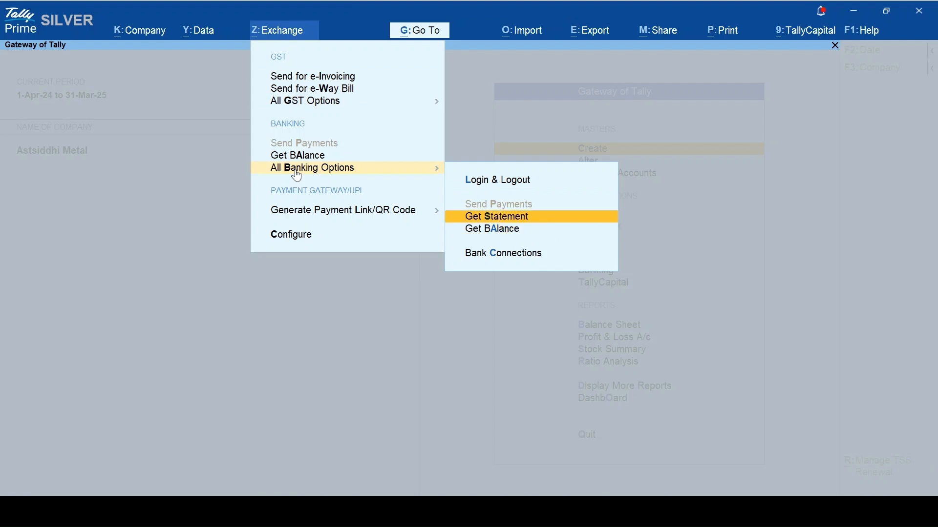
key(Return)
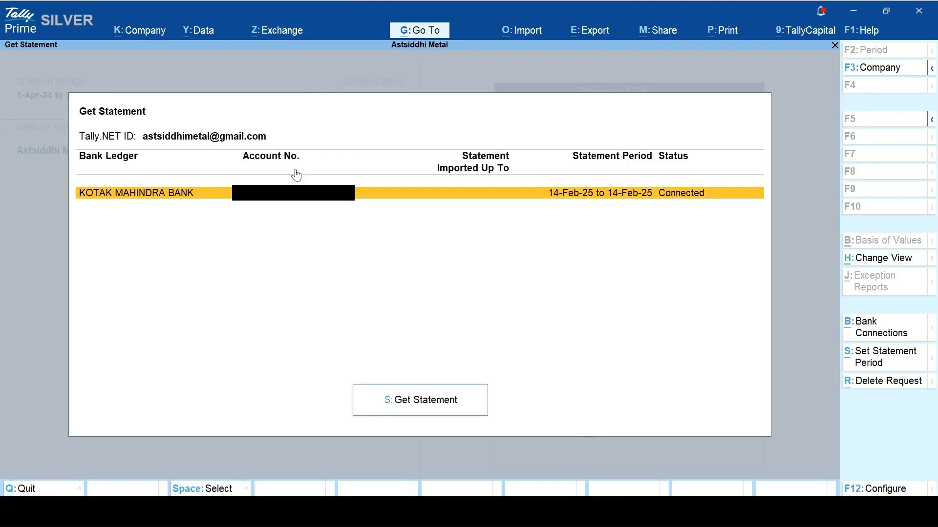
click(326, 199)
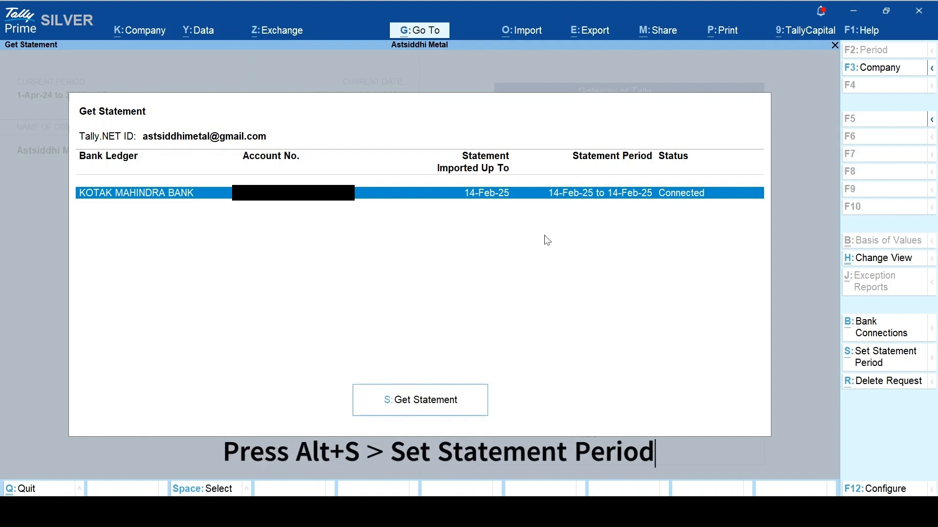
Set the statement period from 12-2-2025 to 14-2-2025, request the bank statement, and close the statement list.
click(887, 364)
text(12)
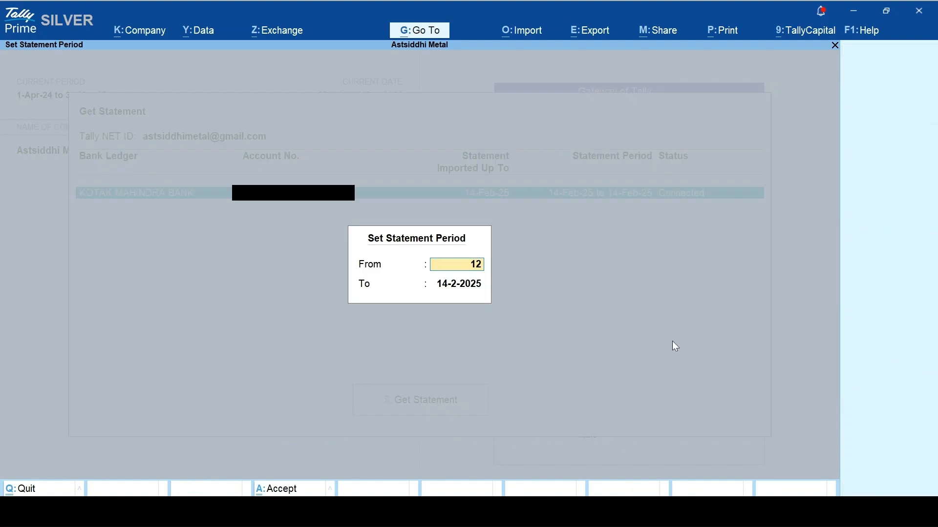
text(.2.25)
key(Return)
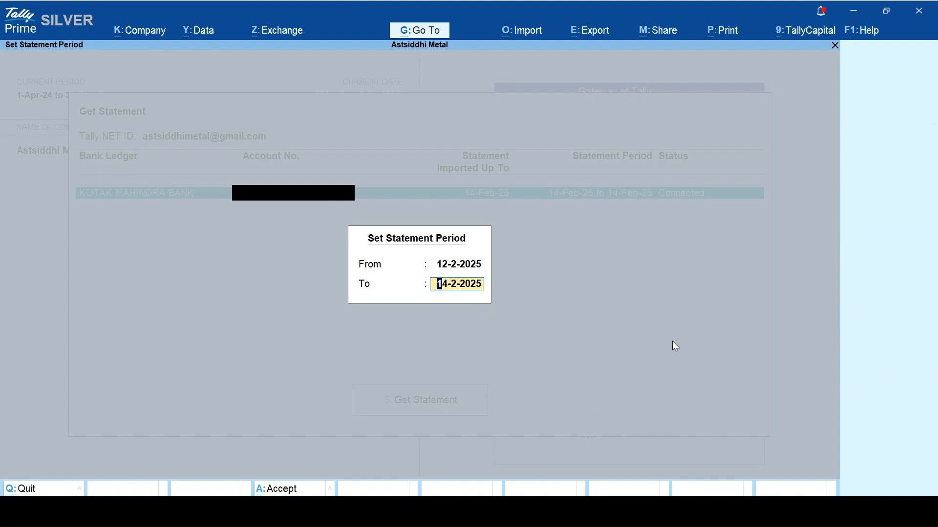
key(Return)
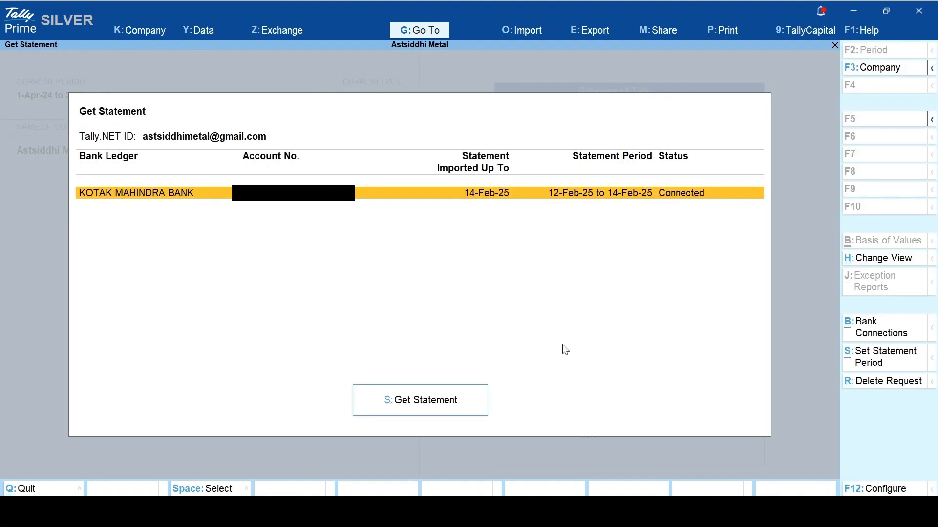
click(441, 402)
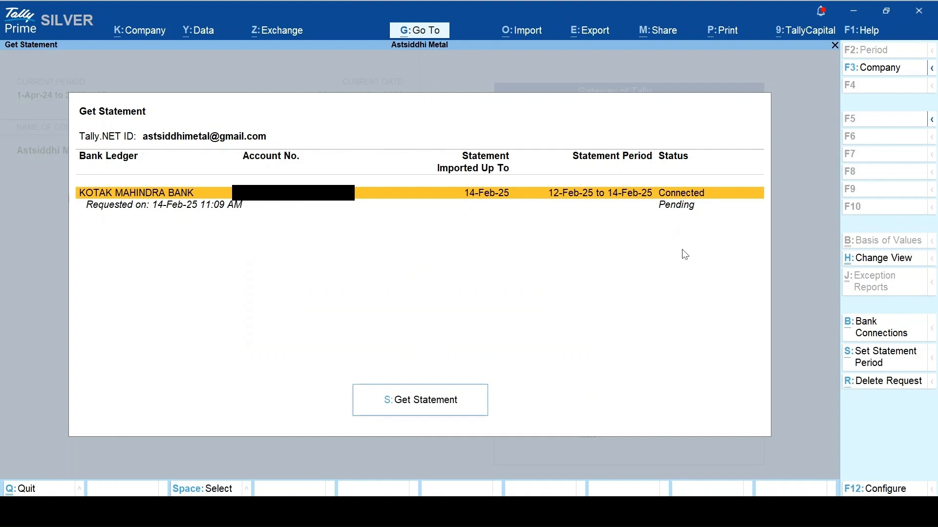
key(Escape)
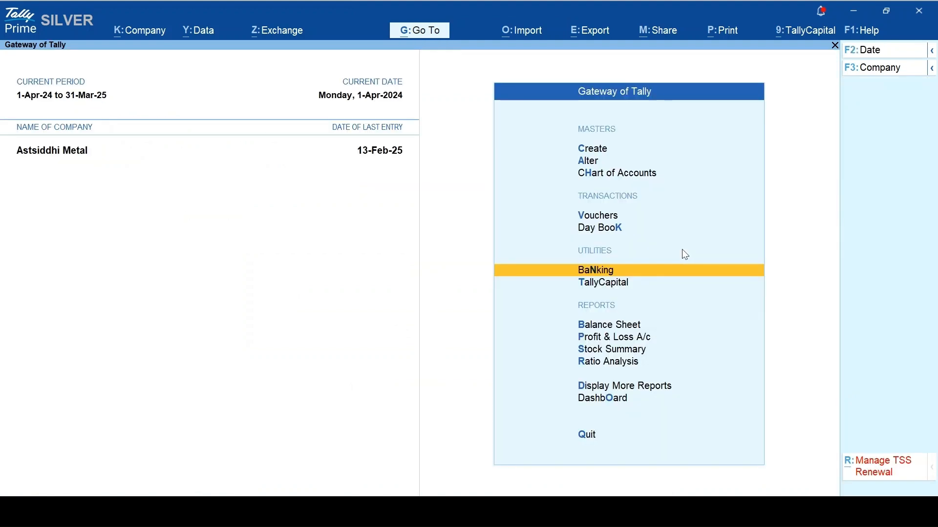
Reopen Get Statement and import the requested KOTAK MAHINDRA BANK statement that is ready to import.
key(alt+z)
key(Down)
key(Down)
key(Down)
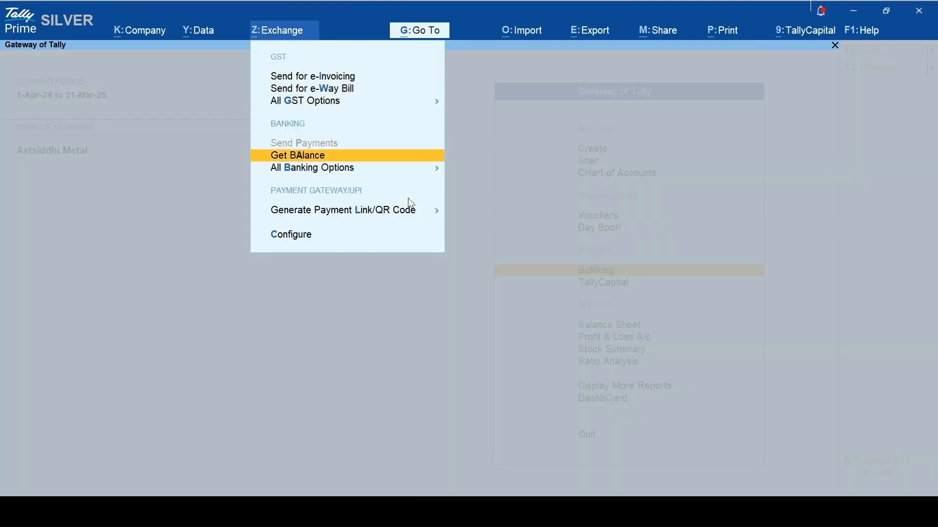
key(Down)
key(Return)
key(Down)
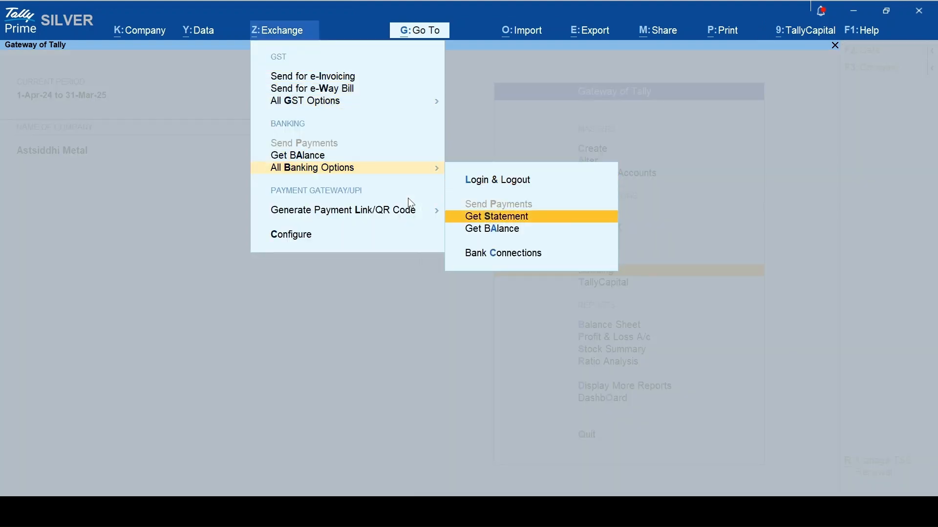
key(Return)
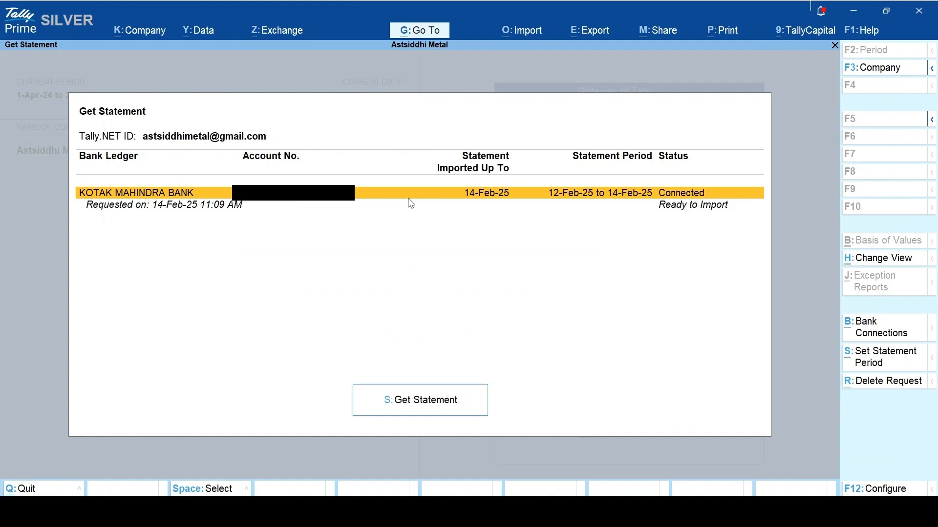
key(Down)
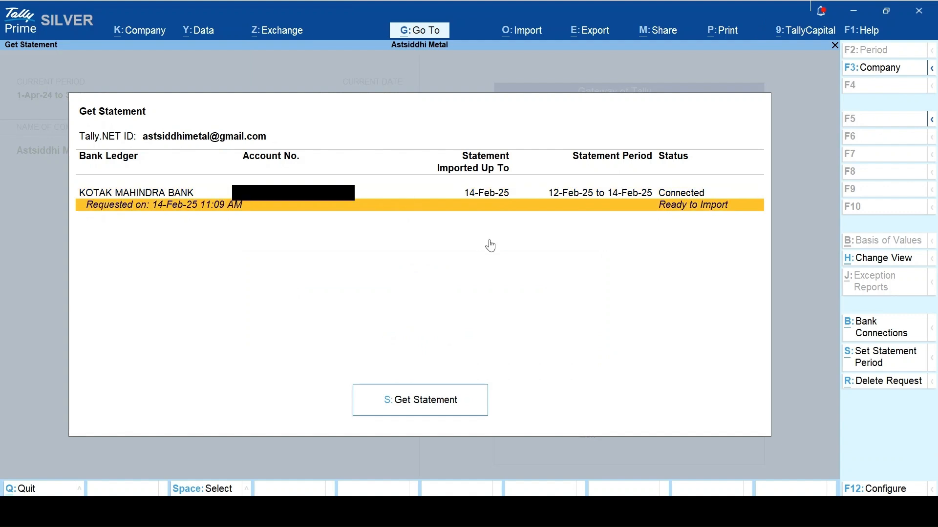
click(429, 413)
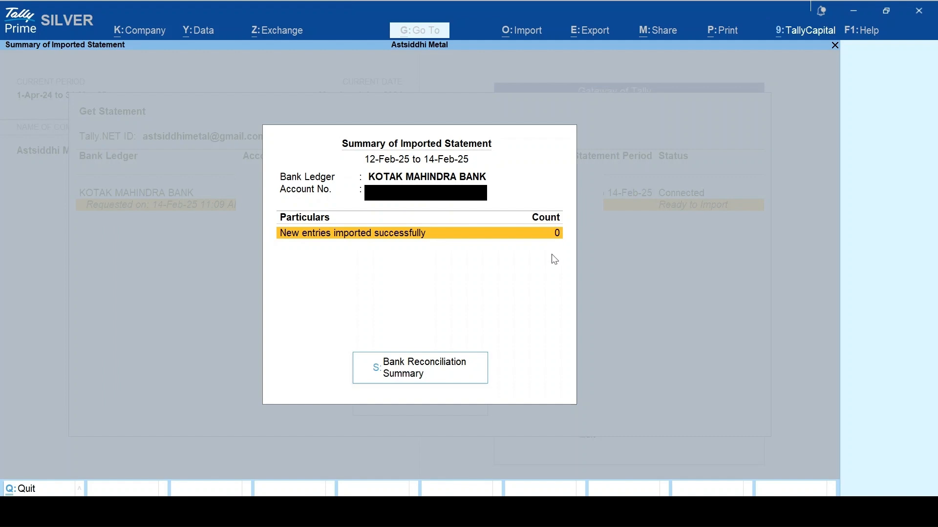
Open the Bank Reconciliation Summary and drill into the current-period deposits that are available only in the bank.
click(443, 368)
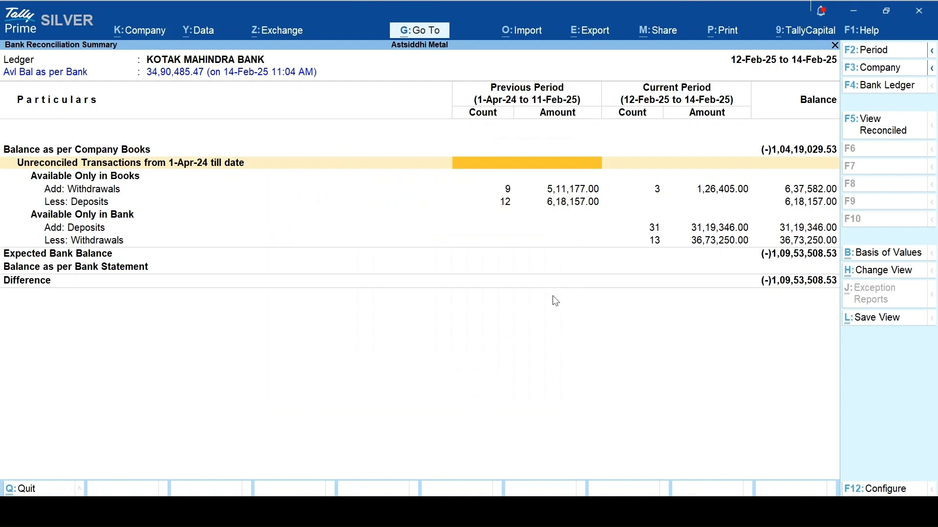
key(Down)
key(Down)
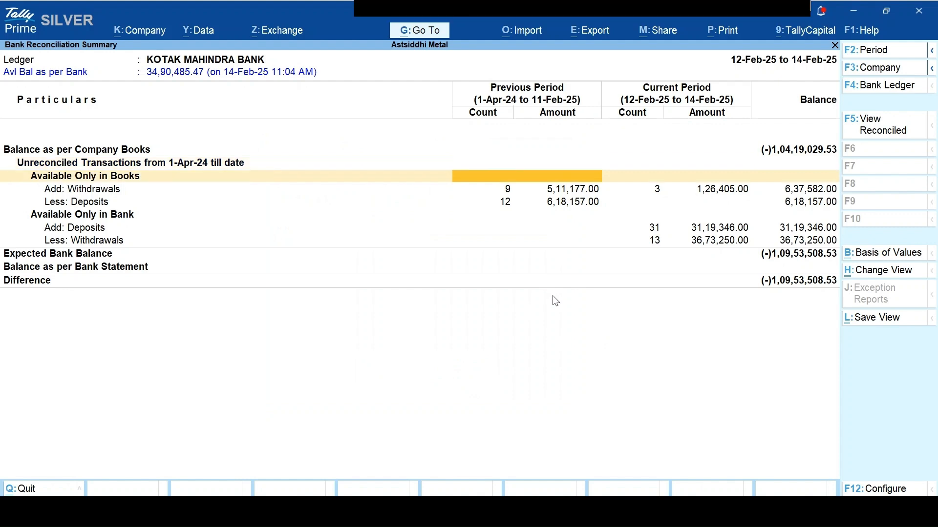
key(Right)
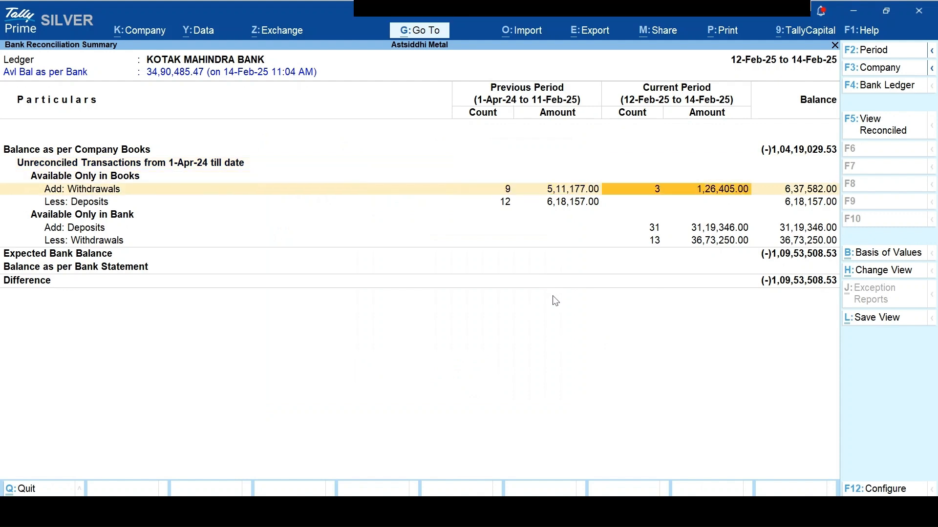
key(Down)
key(Down)
key(Down)
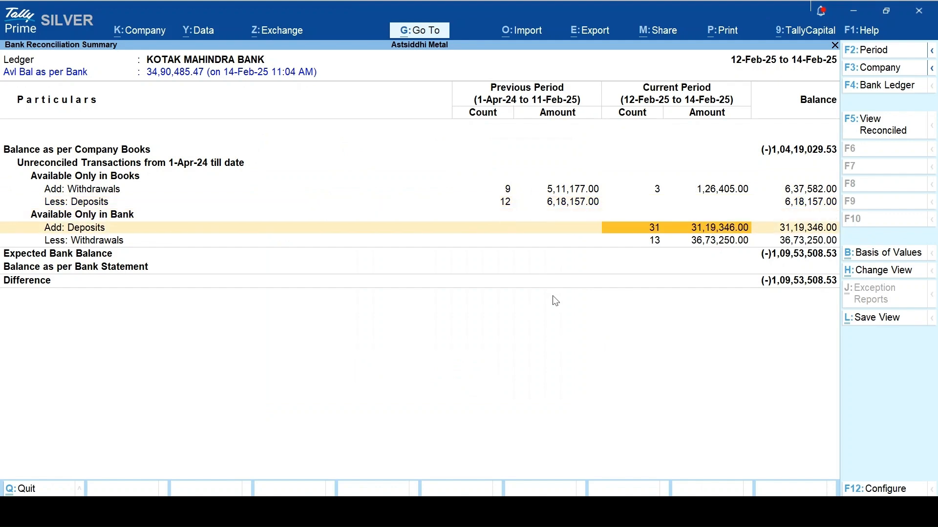
key(Return)
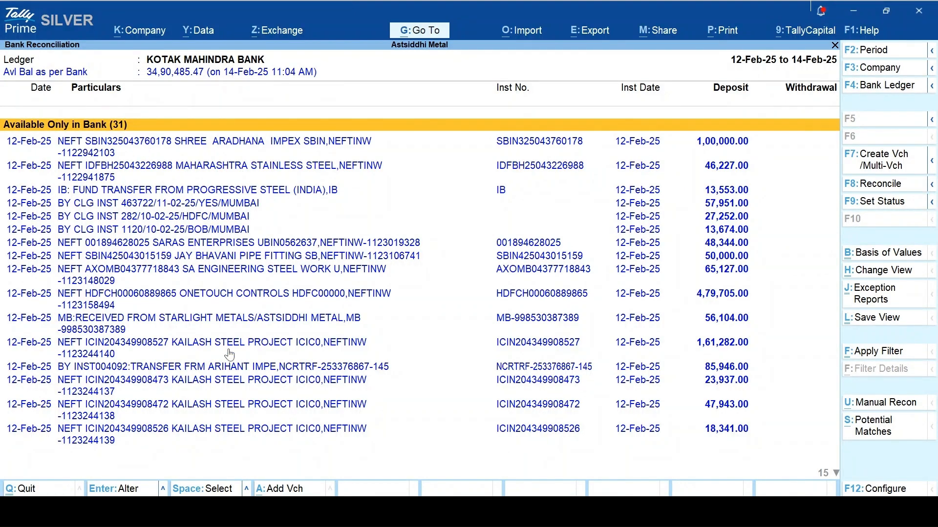
Examine the imported deposits available only in the bank, comparing their dates, particulars, instrument numbers and amounts.
key(Down)
key(Down)
key(Down)
key(Down)
key(Down)
key(Down)
key(Down)
key(Down)
key(Down)
key(Down)
key(Down)
key(Down)
key(Down)
key(Down)
key(Down)
key(Down)
key(Down)
key(Down)
key(Down)
key(Down)
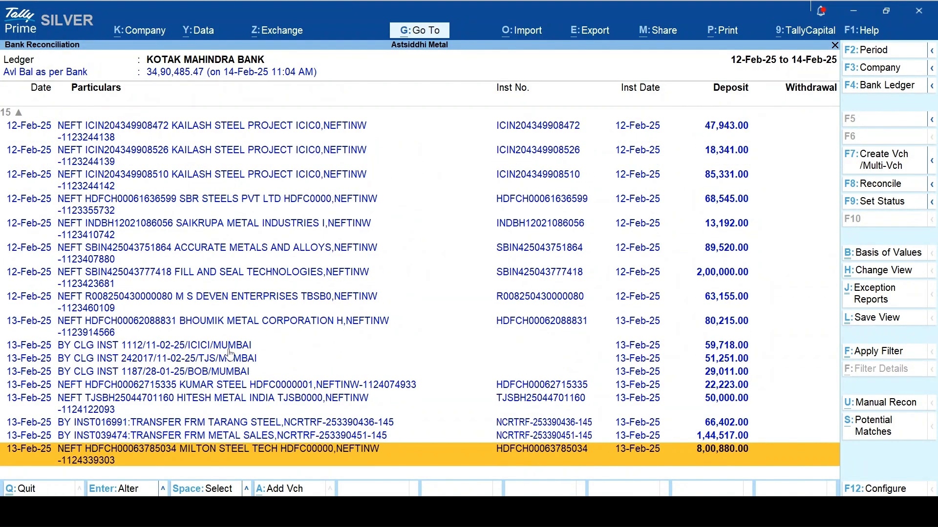
key(Up)
key(Up)
key(Up)
key(Up)
key(Up)
key(Up)
key(Up)
key(Up)
key(Up)
key(Up)
key(Up)
key(Up)
key(Up)
key(Up)
key(Up)
key(Up)
key(Up)
key(Up)
key(Up)
key(Up)
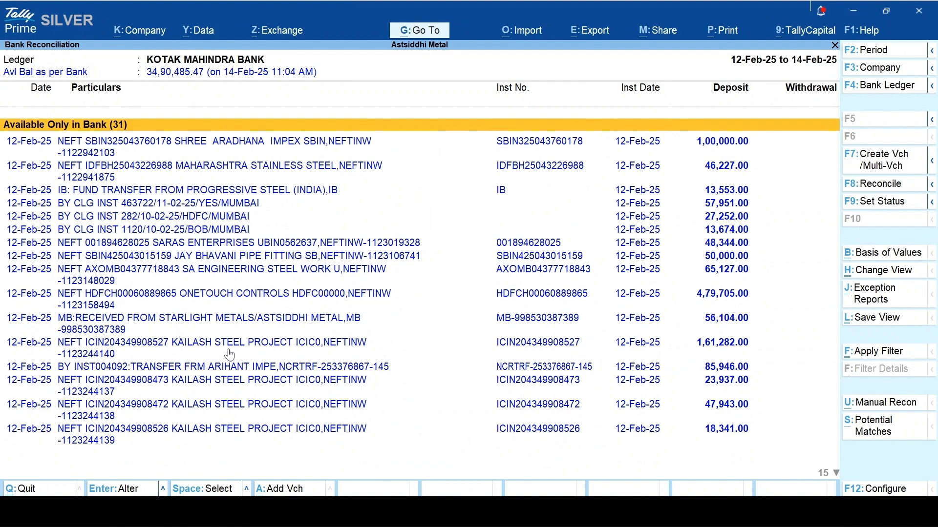
key(Down)
key(Down)
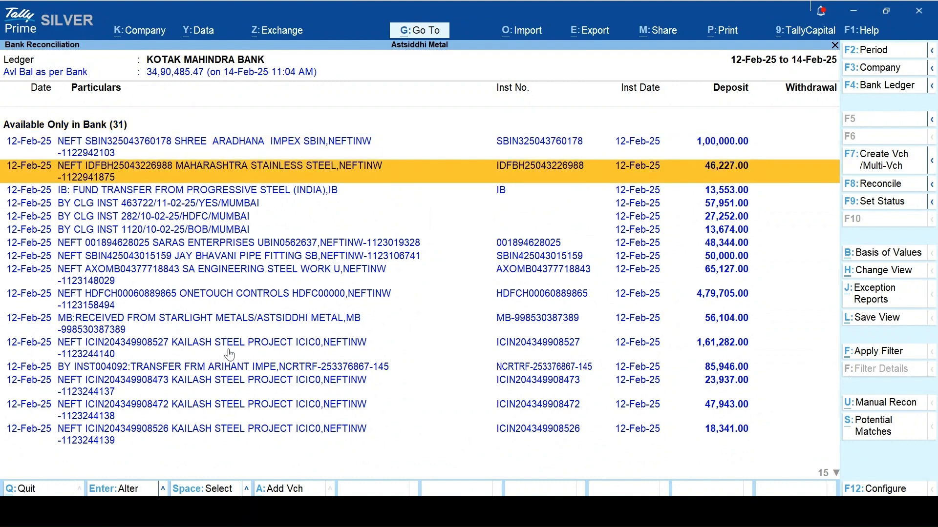
key(Down)
key(Down)
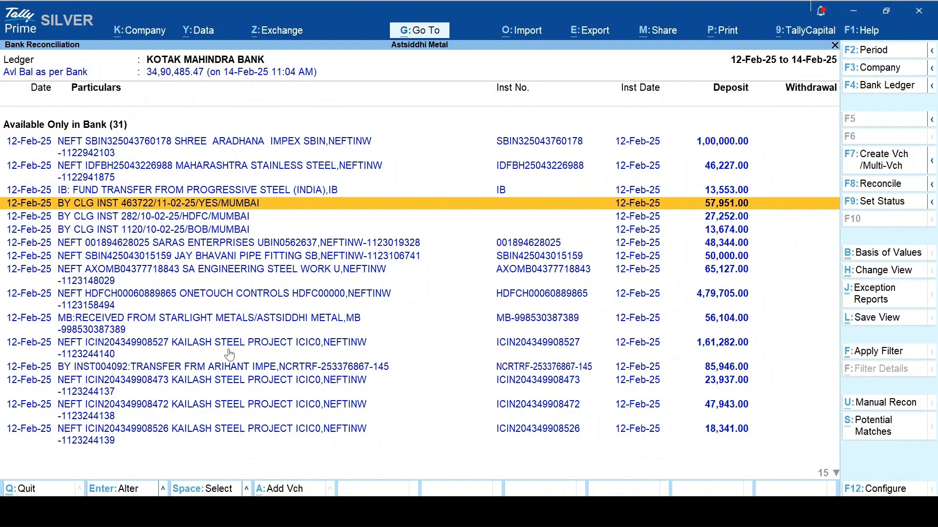
key(Down)
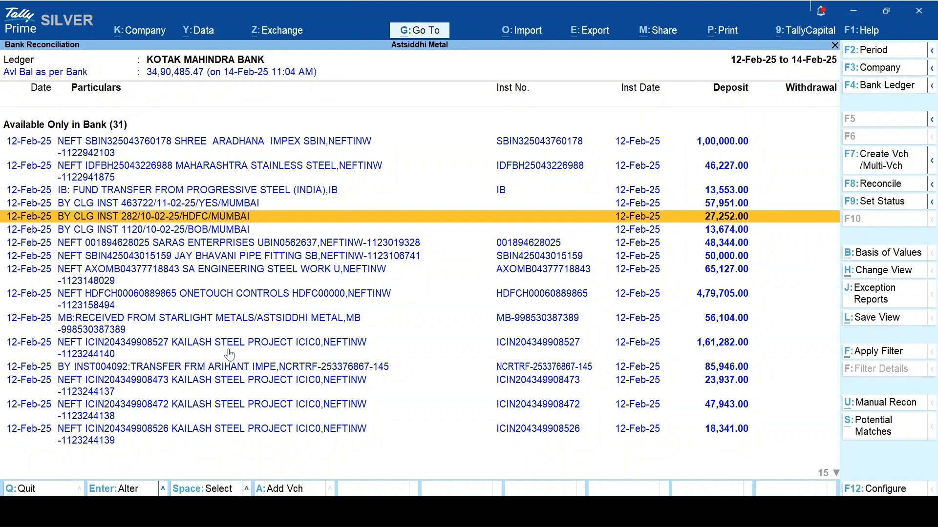
key(Down)
key(Up)
key(Up)
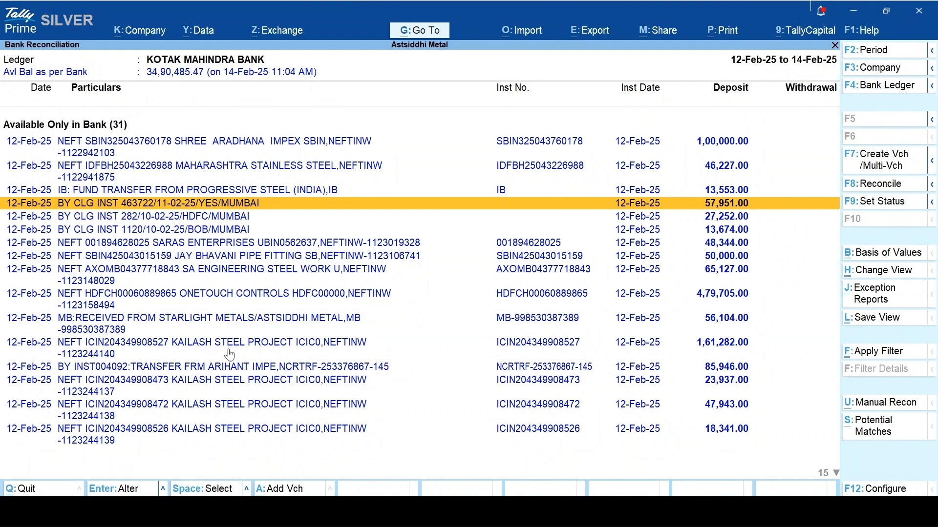
key(Down)
key(Down)
key(Down)
key(Down)
key(Down)
key(Down)
key(Down)
key(Down)
key(Down)
key(Down)
key(Down)
key(Down)
key(Down)
key(Down)
key(Down)
key(Down)
key(Down)
key(Down)
key(Down)
key(Down)
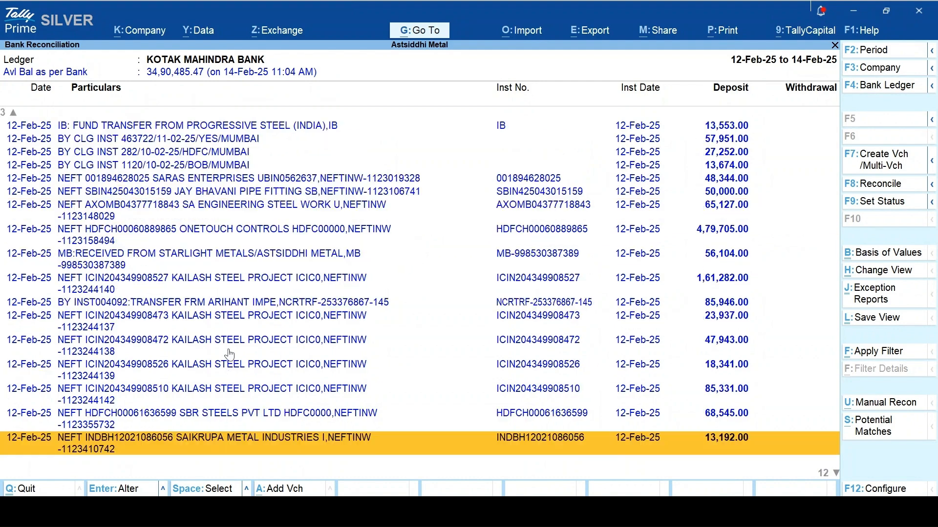
key(Up)
key(Up)
key(Up)
key(Up)
key(Up)
key(Up)
key(Up)
key(Up)
key(Up)
key(Up)
key(Up)
key(Up)
key(Up)
key(Up)
key(Up)
key(Up)
key(Up)
key(Up)
key(Up)
key(Up)
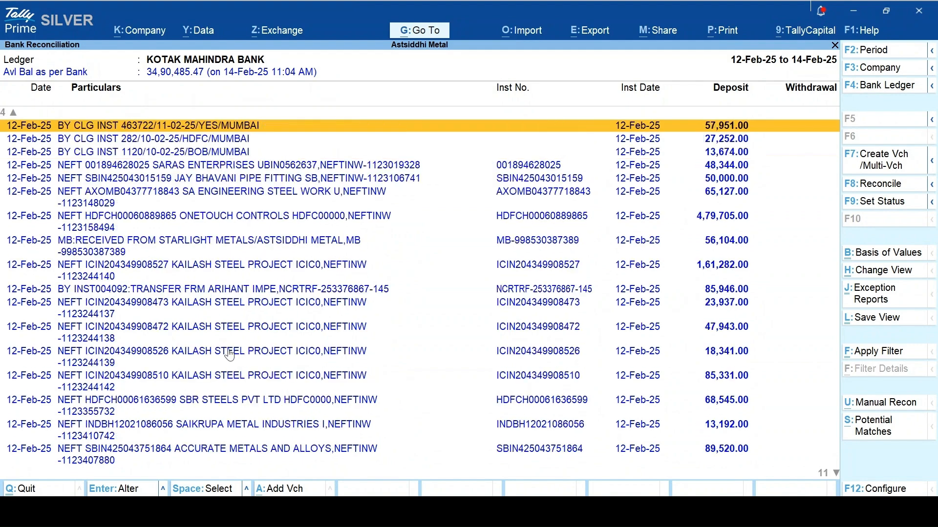
key(Up)
key(Up)
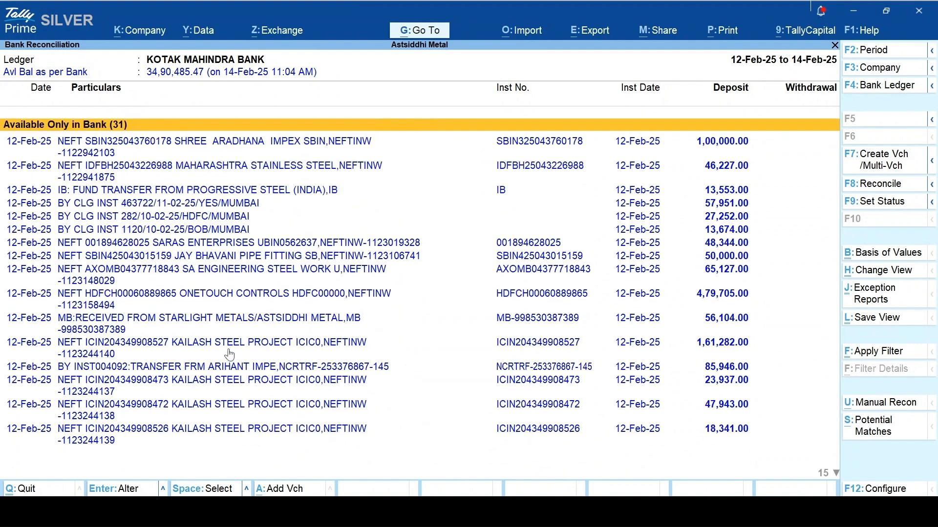
key(Down)
Select the four KAILASH STEEL PROJECT bank deposits of 18,341, 47,943, 23,937 and 1,61,282.
key(Down)
key(Down)
key(Down)
key(Down)
key(Down)
key(Down)
key(Down)
key(Down)
key(Down)
key(Down)
key(Down)
key(Down)
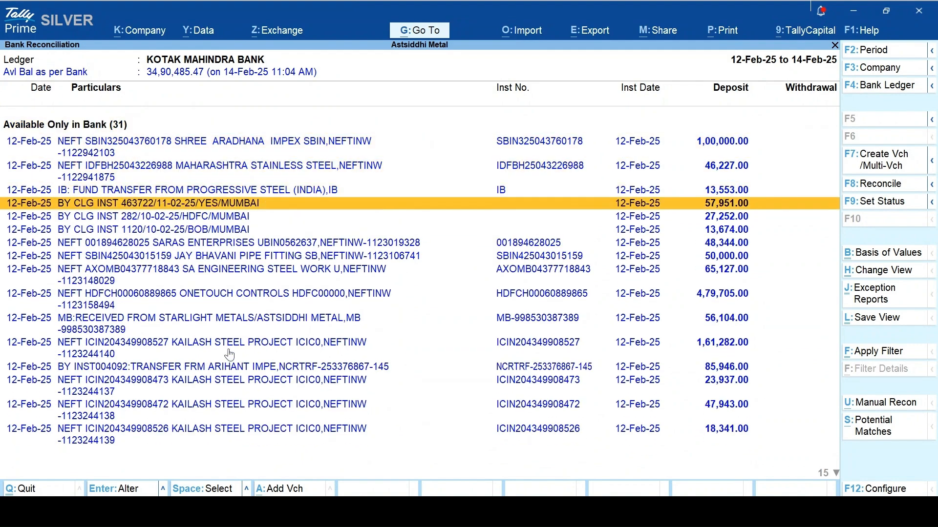
key(Up)
key(Down)
key(Down)
key(Down)
key(Down)
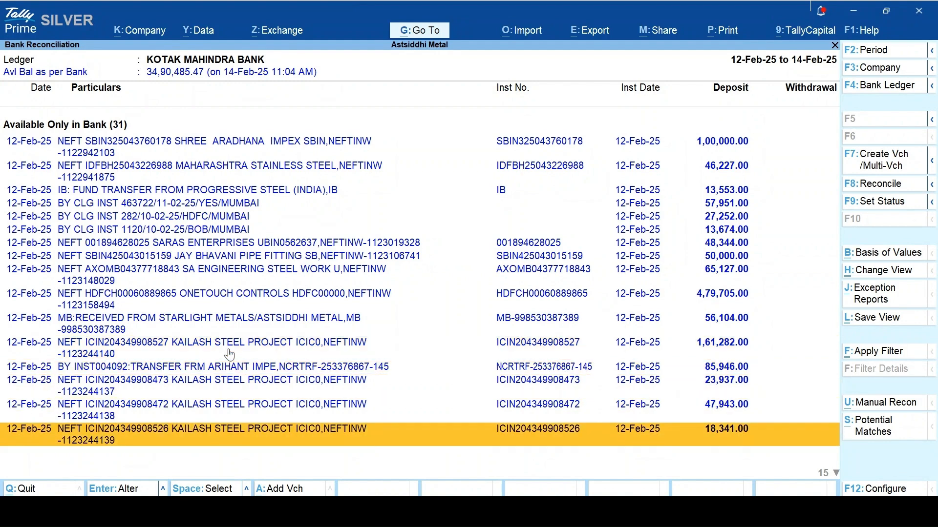
key(space)
key(Up)
key(space)
key(Up)
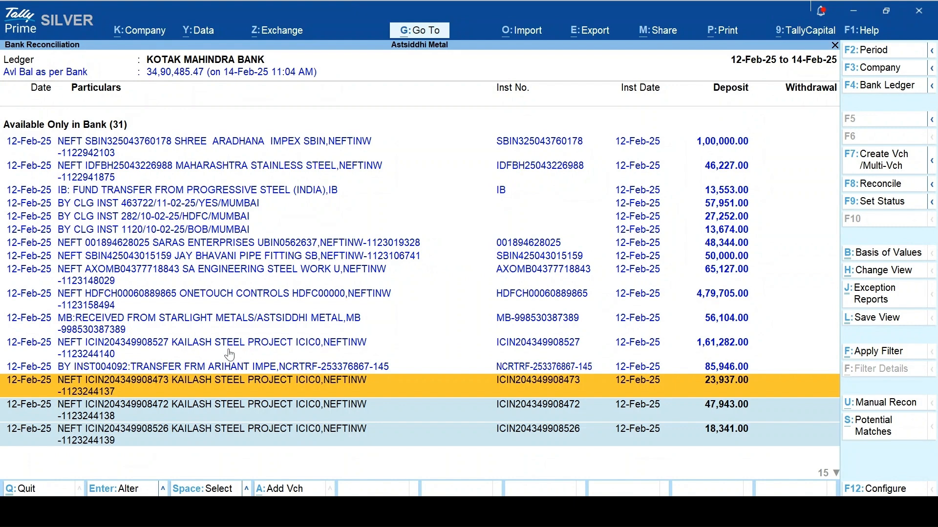
key(space)
key(Up)
key(Up)
key(space)
key(Up)
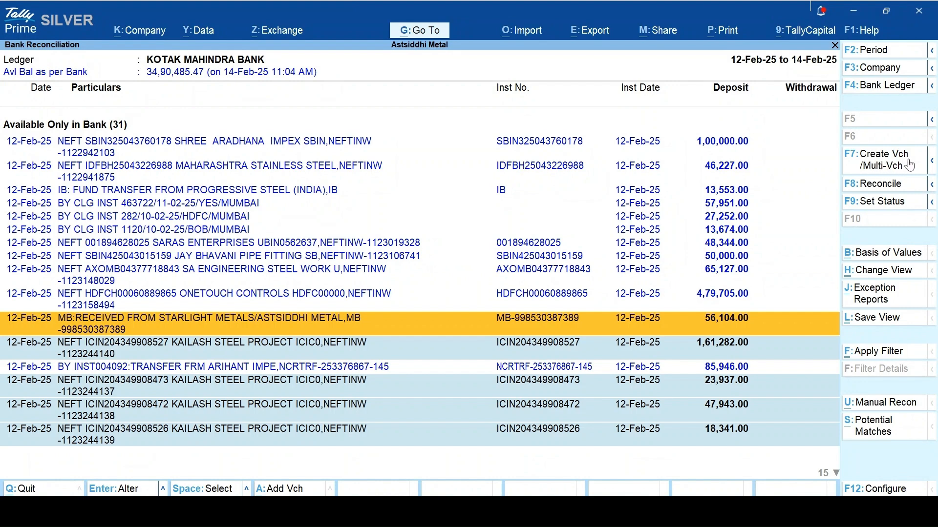
Start multiple voucher creation for the selected deposits and assign the ledger Kailash Steel Project (Dr) to the 1,61,282 receipt.
click(932, 166)
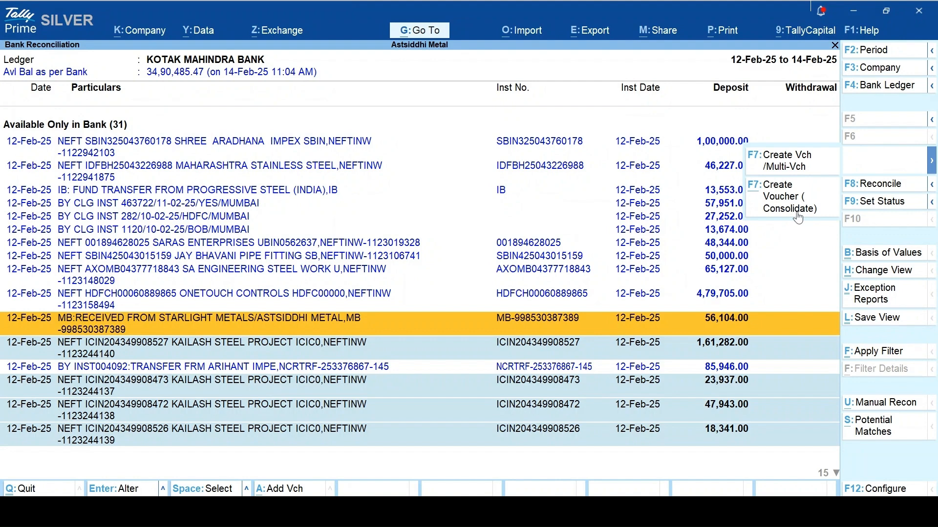
click(788, 168)
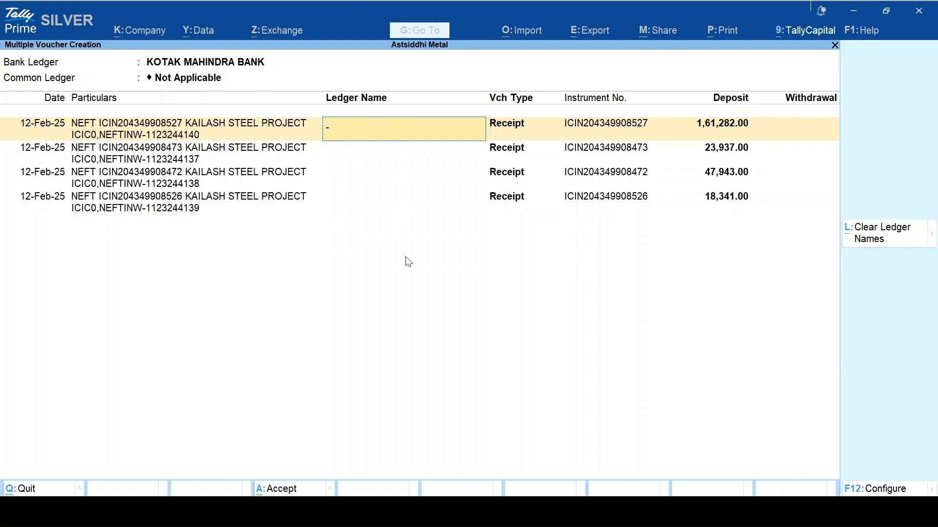
text(K)
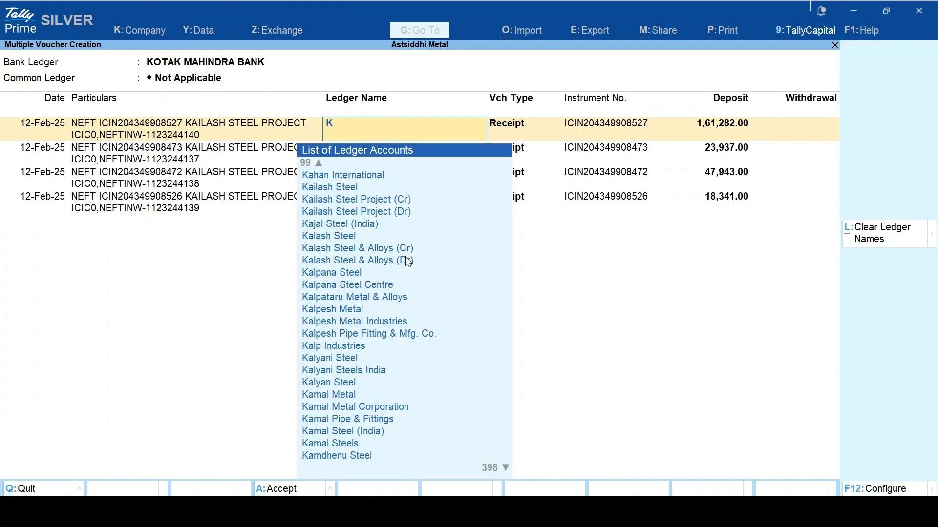
text(ail)
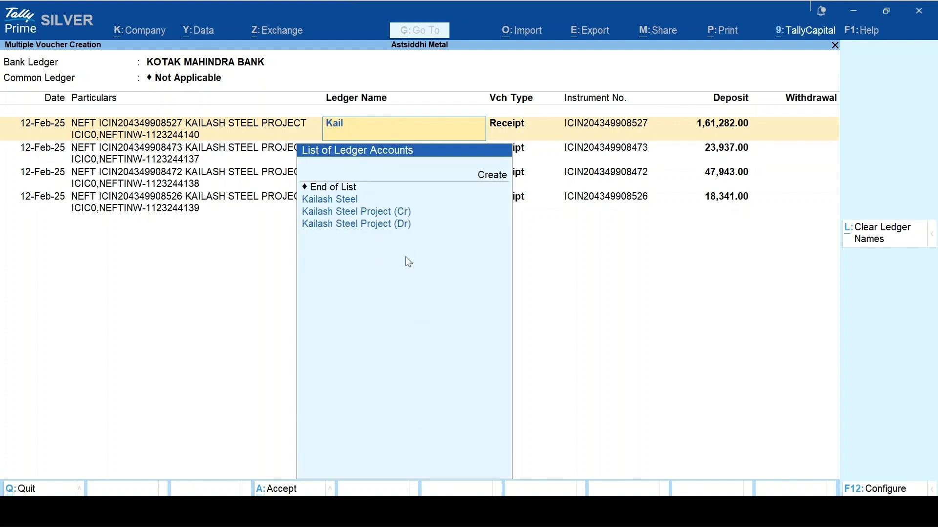
key(Down)
key(Down)
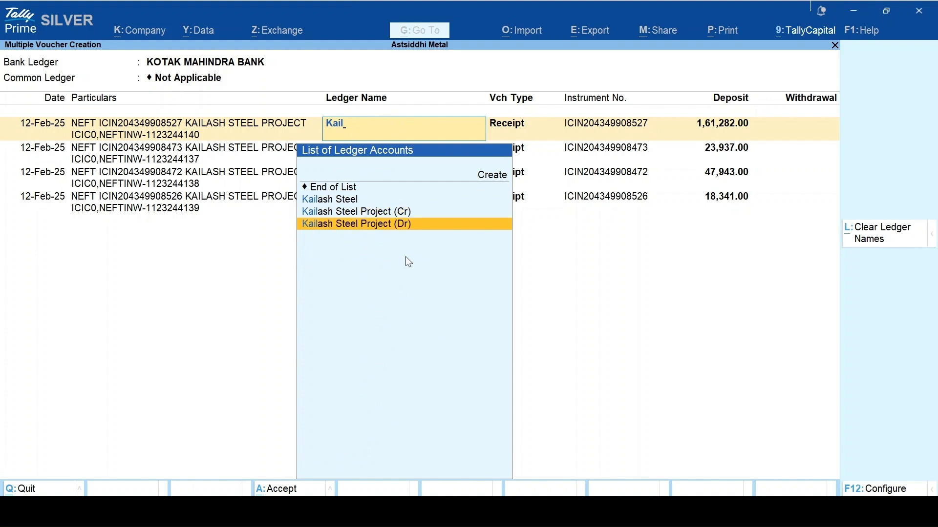
key(Return)
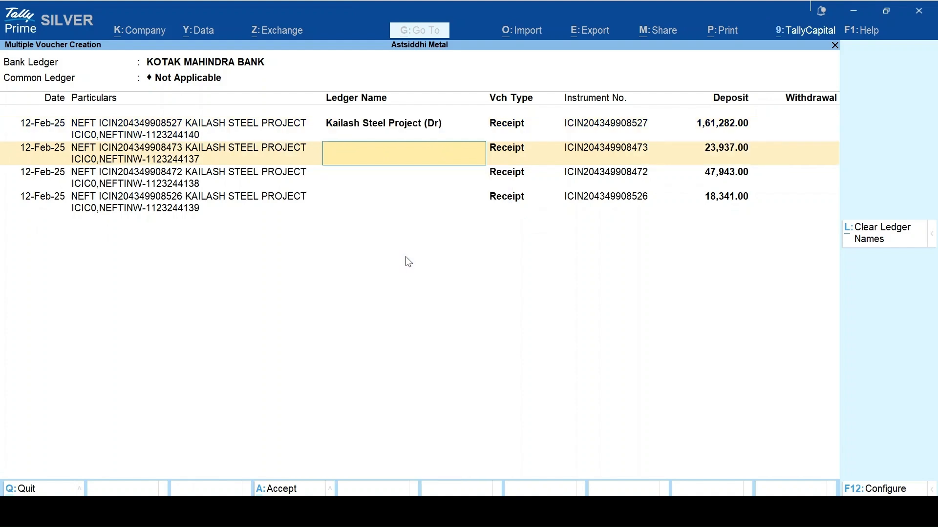
Assign the ledger Kailash Steel Project (Dr) to the 23,937 and 47,943 receipts.
text(Kail)
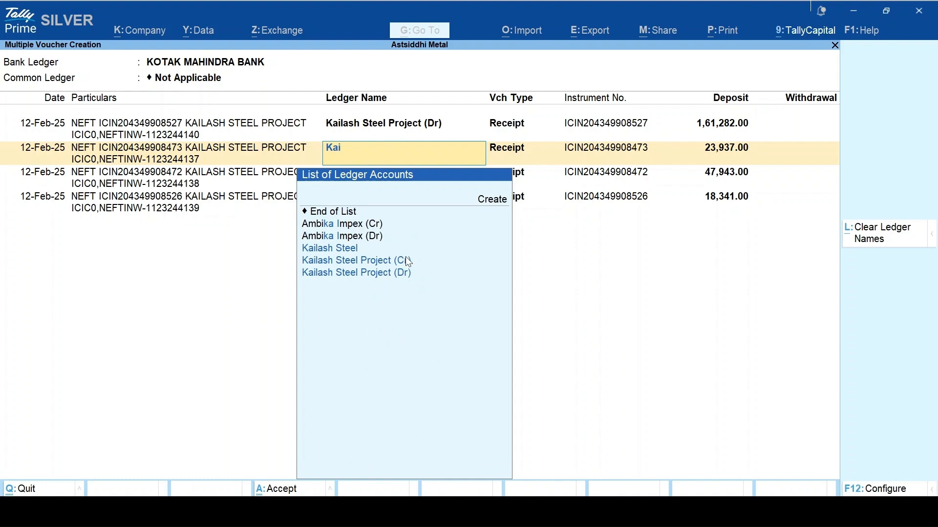
key(Down)
key(Down)
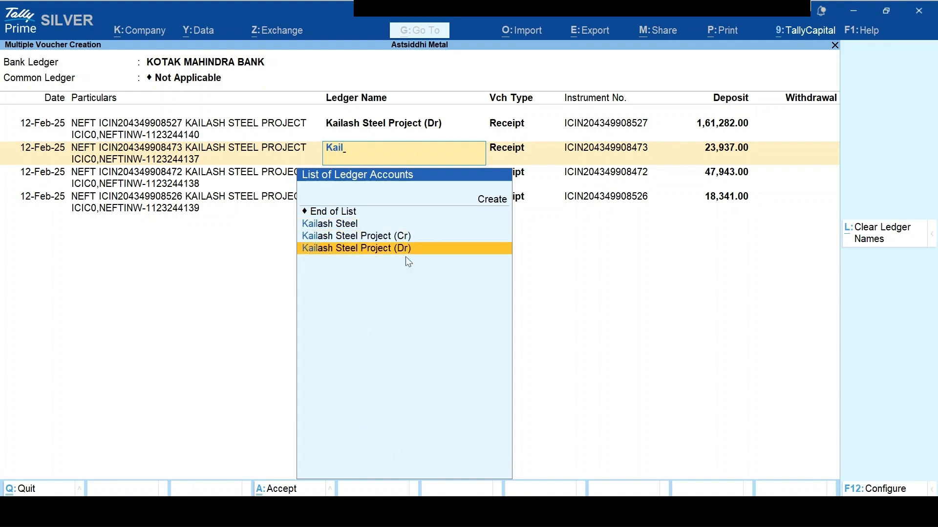
key(Return)
text(Kail)
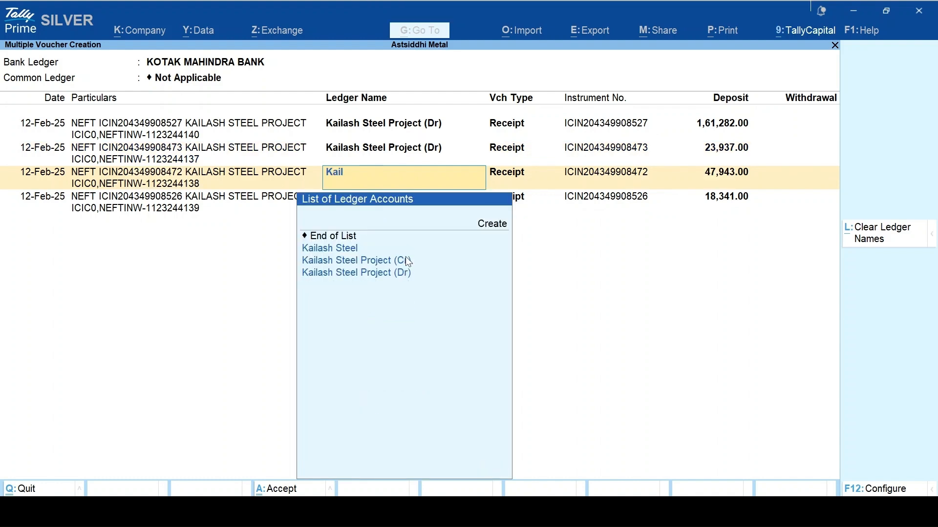
key(Down)
key(Down)
key(Return)
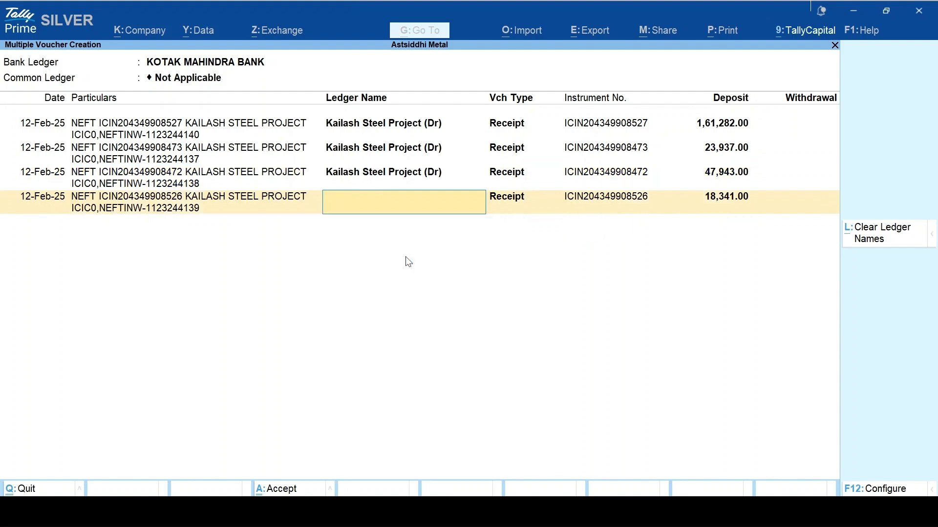
Assign the ledger Kailash Steel Project (Dr) to the 18,341 receipt and accept the multiple voucher creation.
text(Kail)
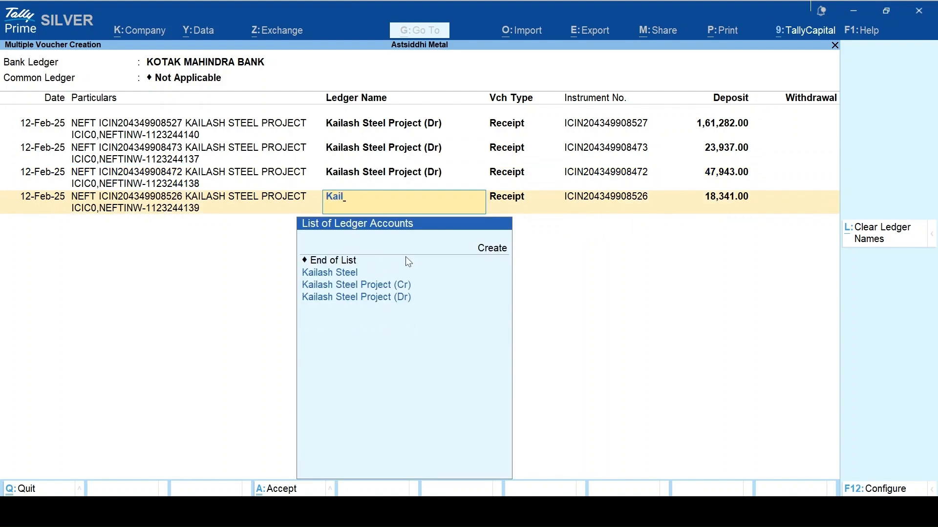
key(Down)
key(Down)
key(Return)
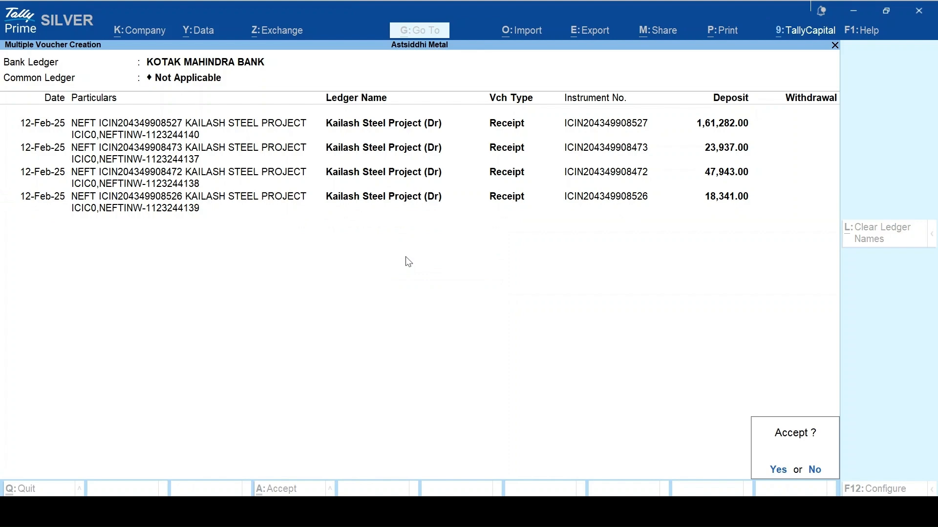
key(Return)
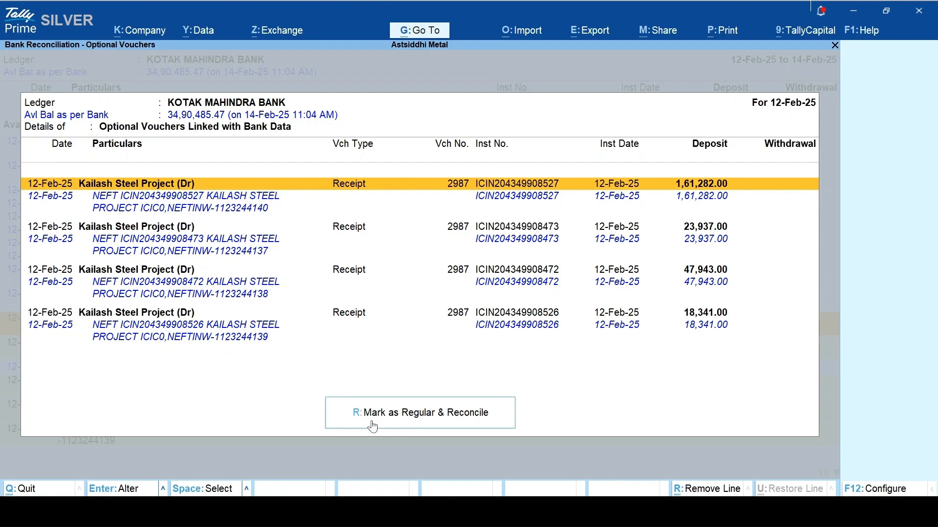
Mark the four linked optional vouchers as regular and reconcile them, and return to the Bank Reconciliation Summary.
click(423, 416)
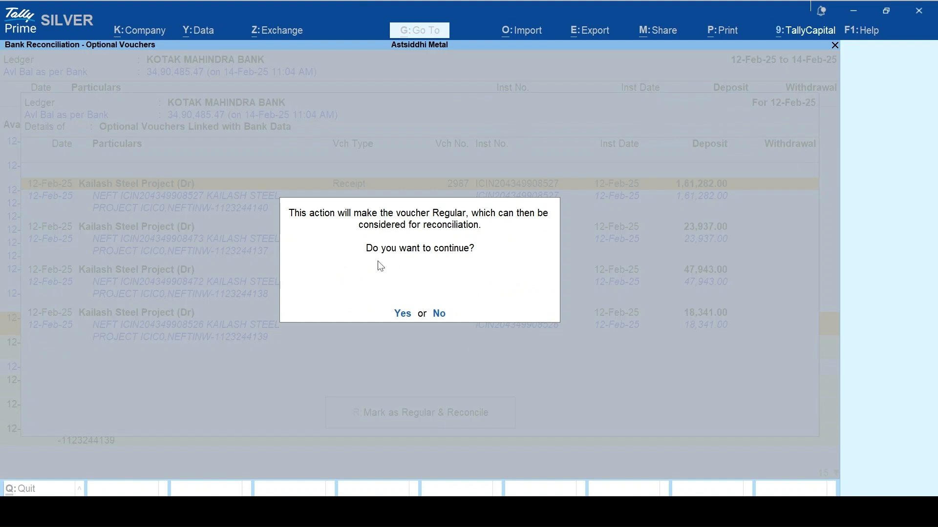
key(Return)
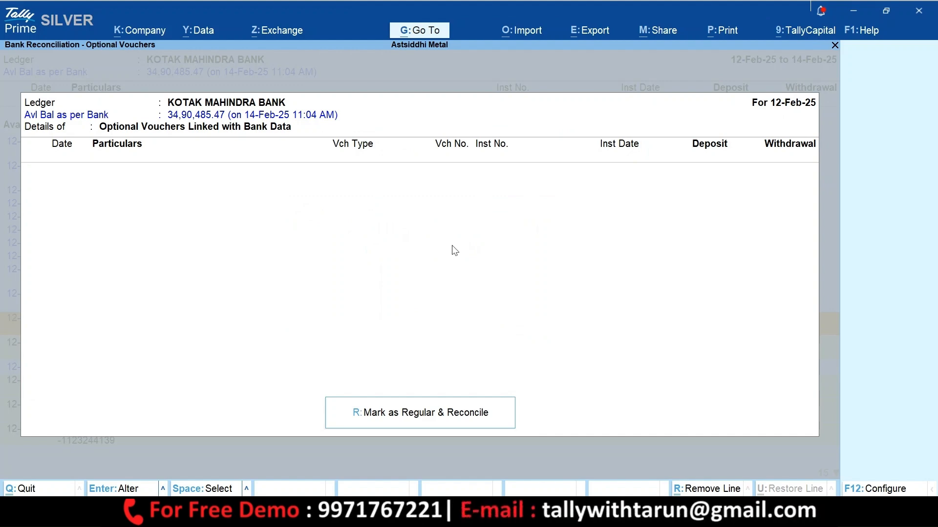
key(Escape)
key(Down)
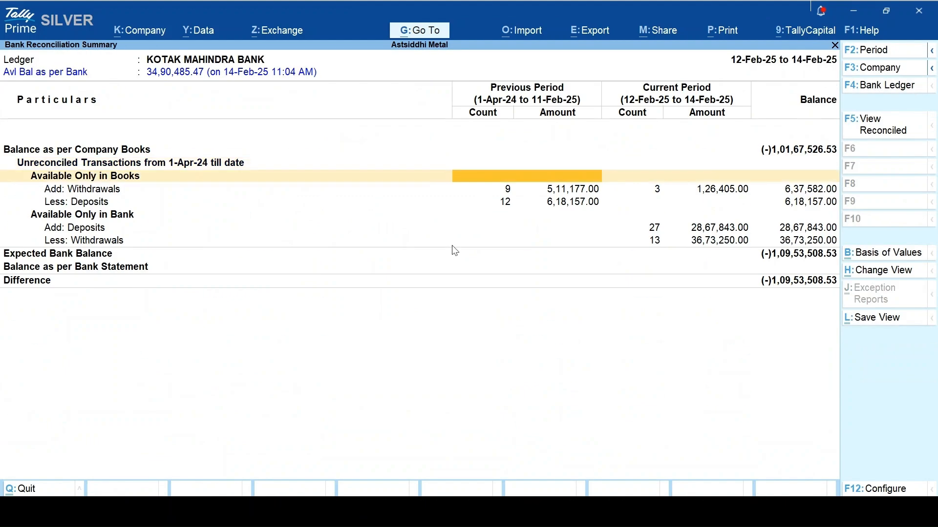
key(Down)
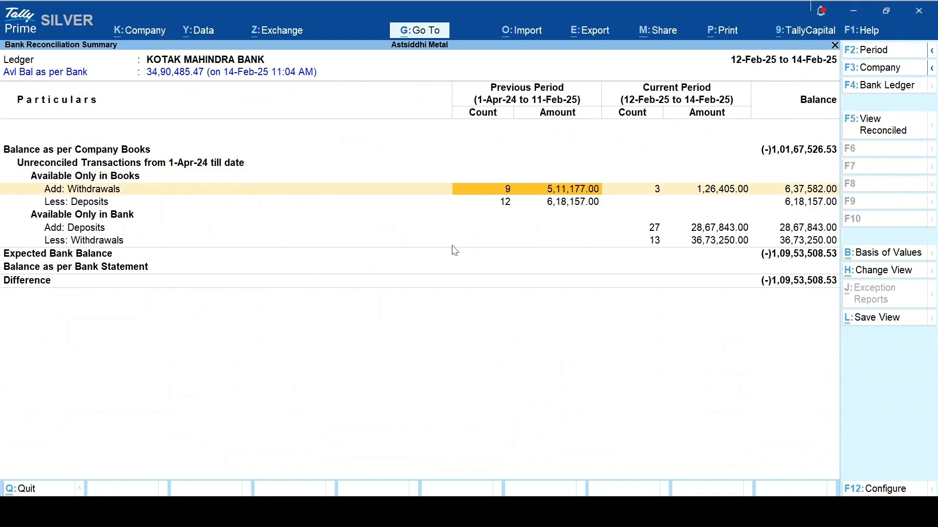
Open the Ledger Vouchers report from the list of reports.
click(420, 31)
text(kli)
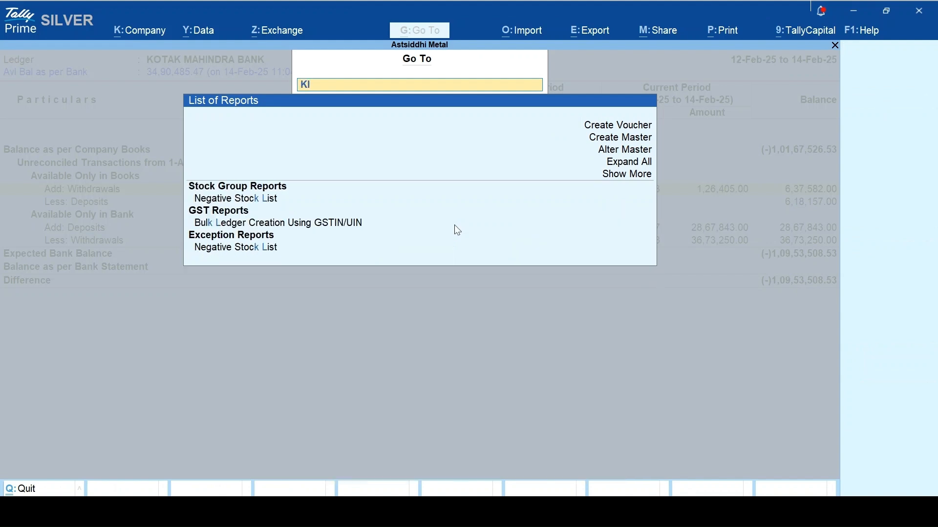
key(BackSpace)
key(BackSpace)
key(BackSpace)
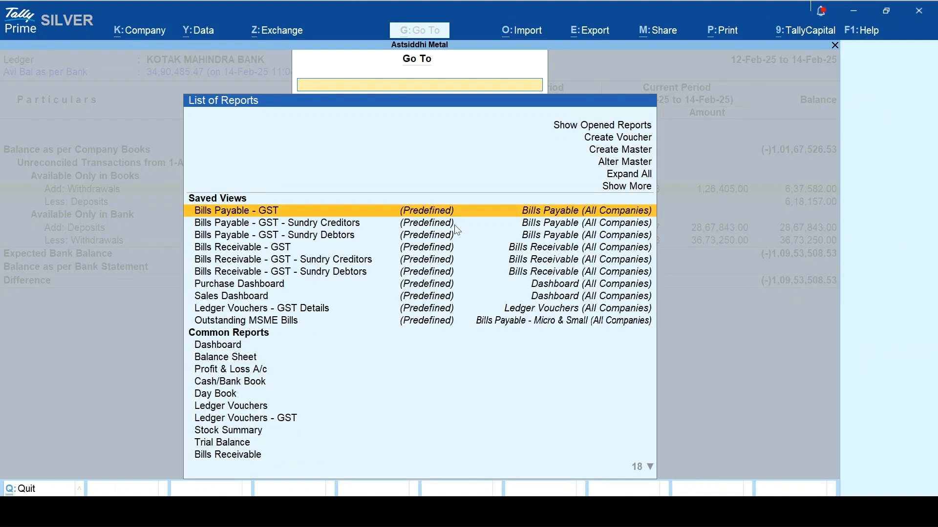
text(ledger)
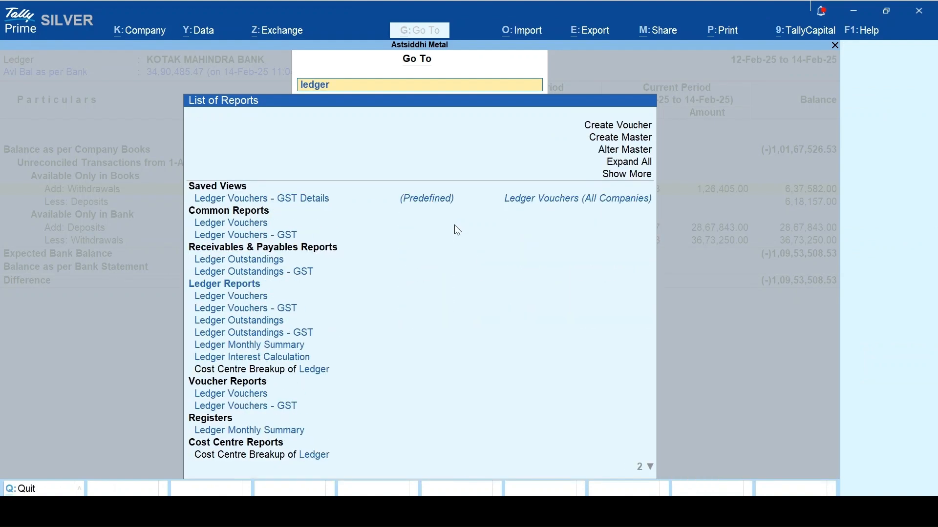
key(Down)
key(Down)
key(Return)
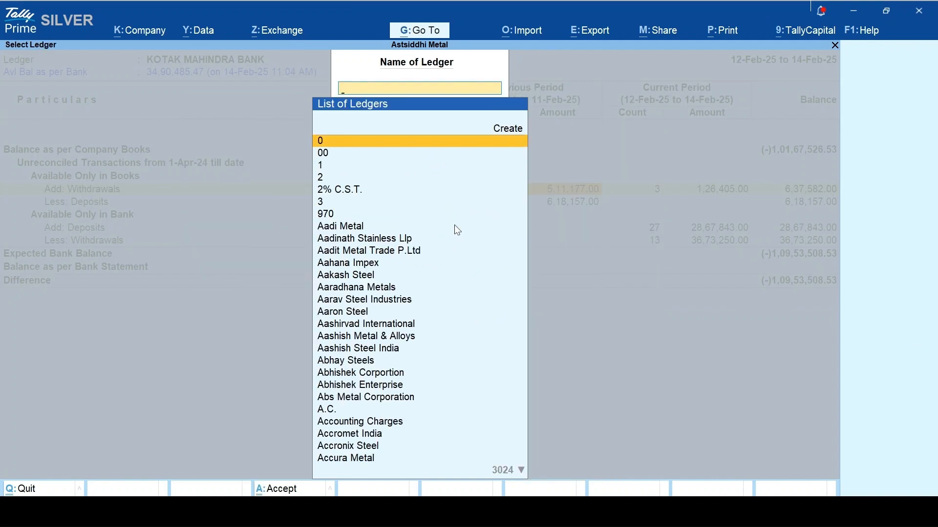
Show the ledger vouchers of Kailash Steel Project (Dr).
text(kk)
key(BackSpace)
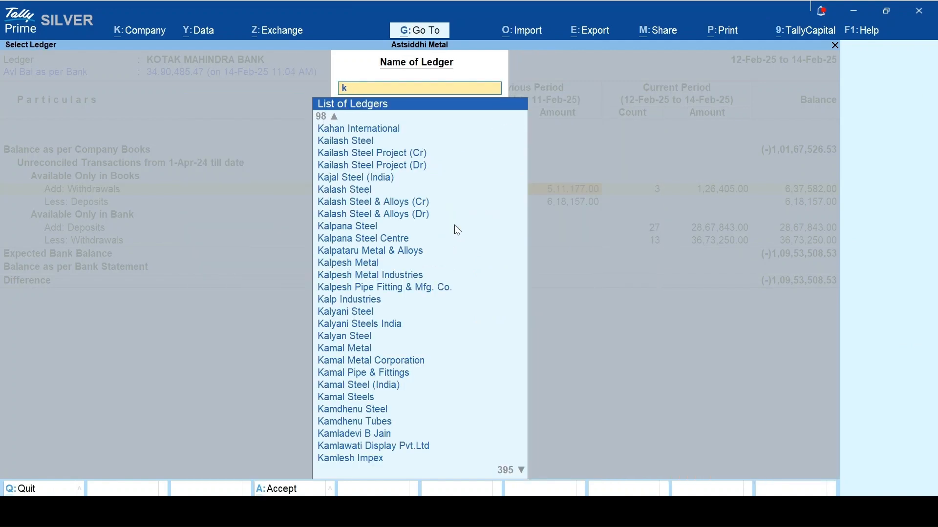
text(ail)
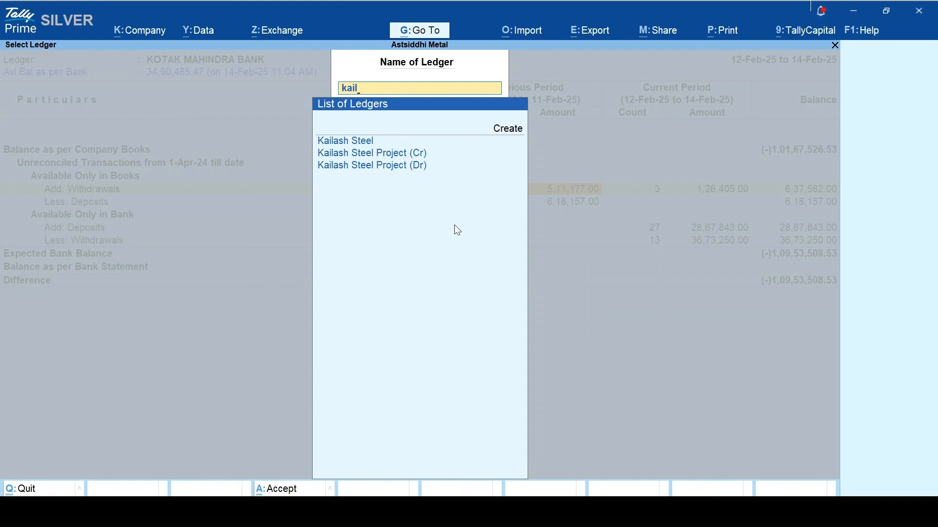
key(Down)
key(Down)
key(Down)
key(Return)
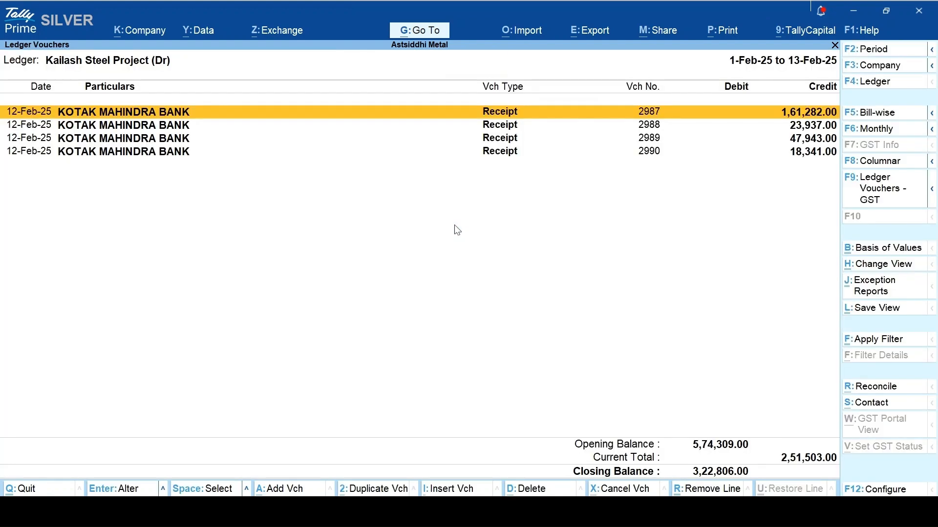
Check the narration of the 1,61,282 Kailash Steel Project (Dr) receipt without altering it, and return to the Bank Reconciliation Summary.
key(Return)
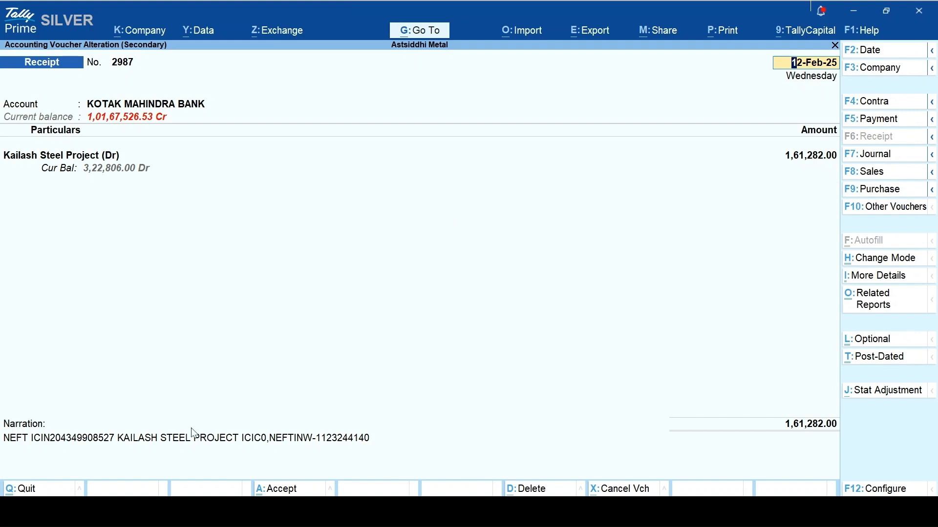
click(174, 456)
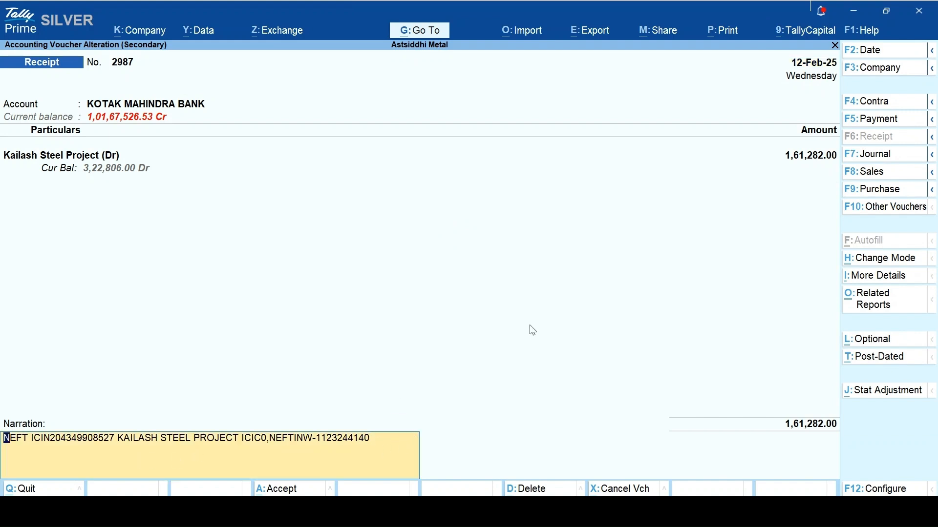
key(Escape)
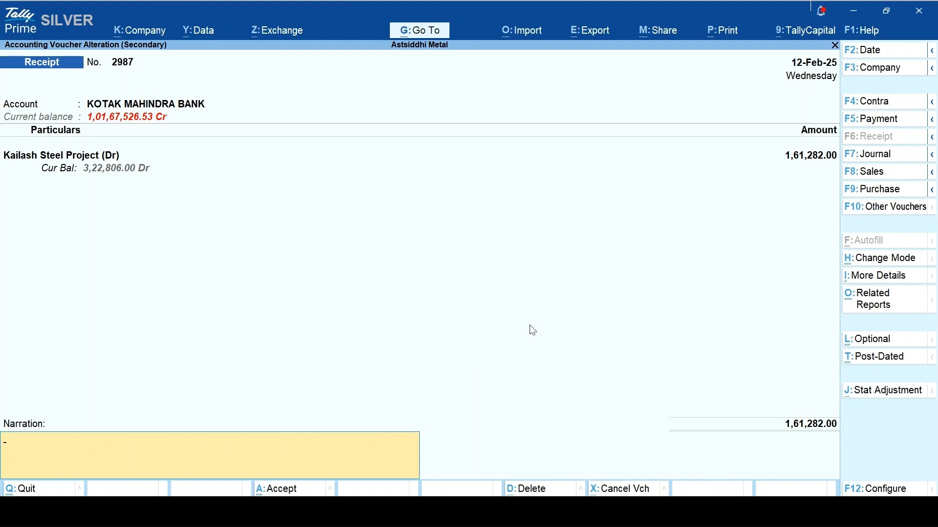
key(Escape)
key(Return)
key(Escape)
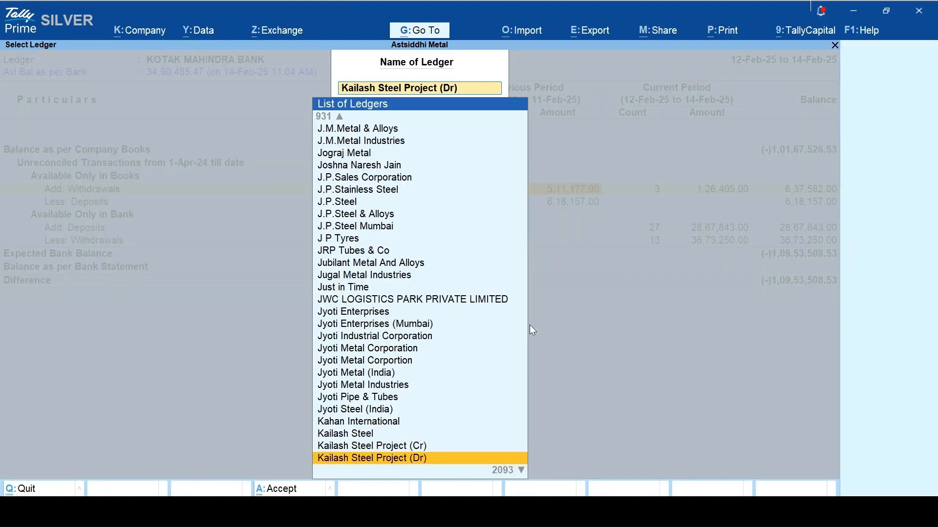
key(Escape)
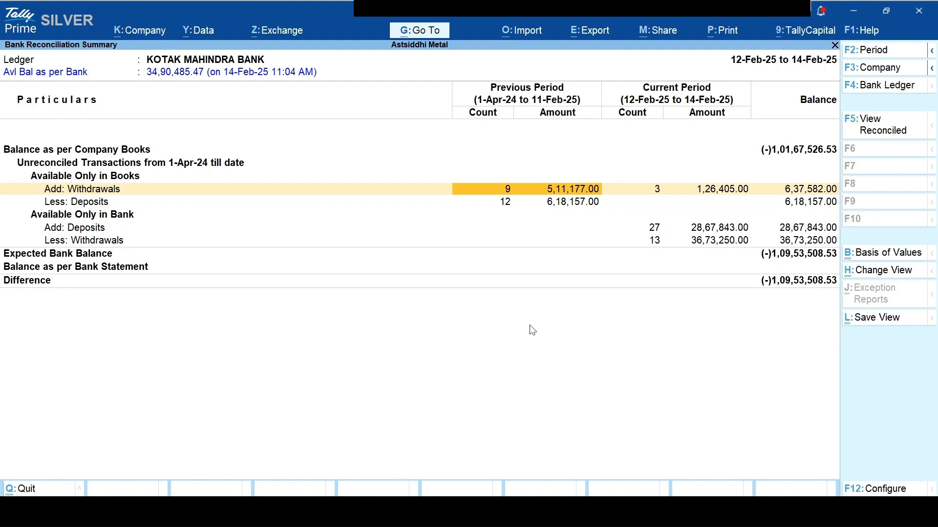
Review the current-period deposits available only in bank through to the last entry.
key(Down)
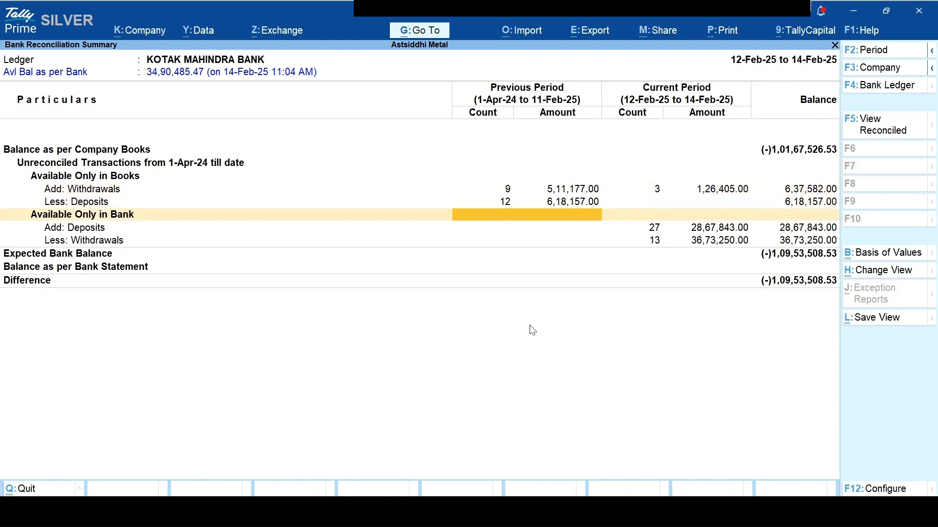
key(Right)
key(Down)
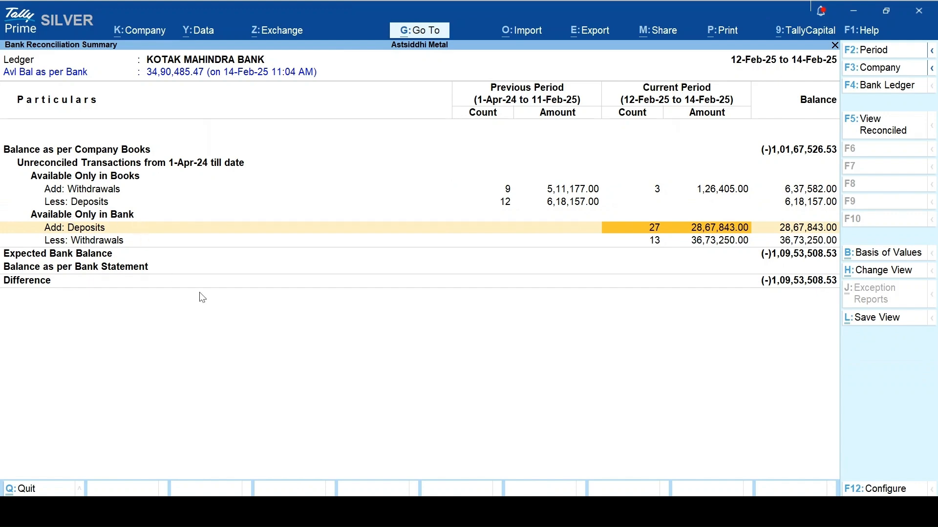
key(Return)
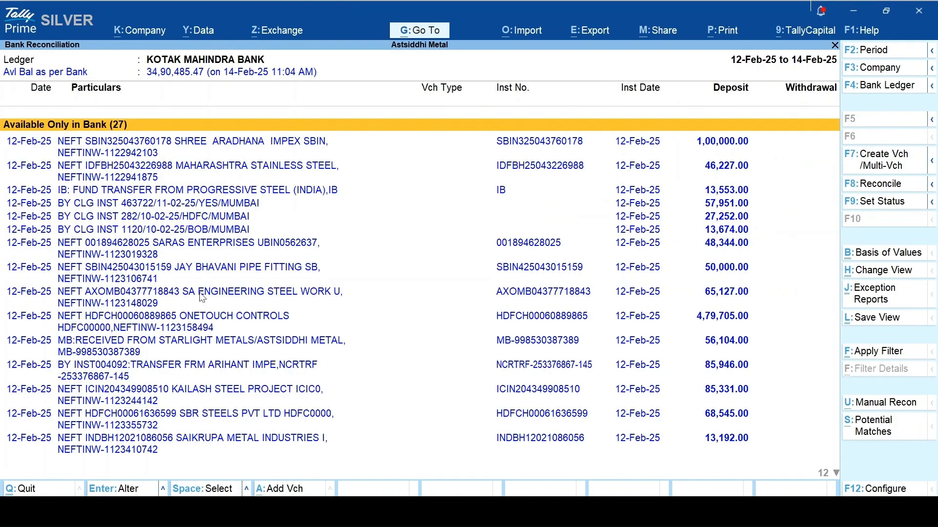
key(Down)
key(Down)
key(End)
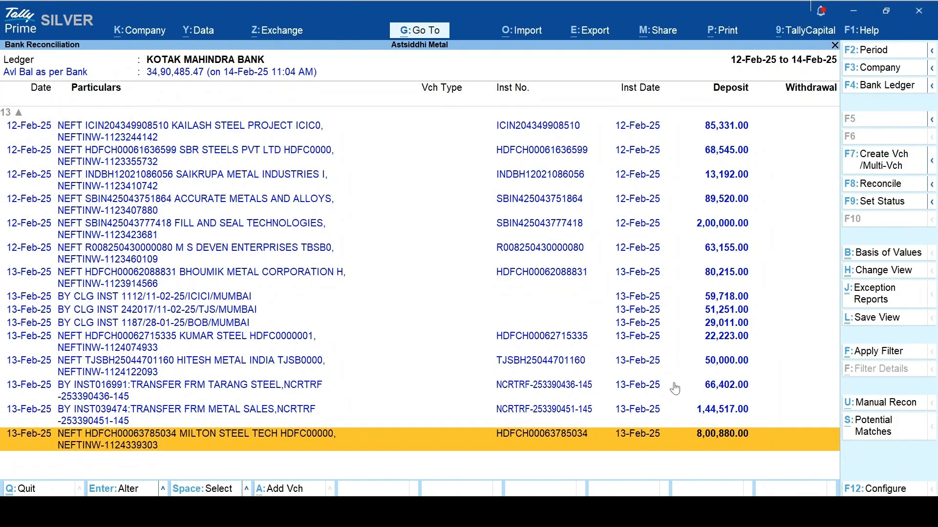
Open the potential matches for the Kotak Mahindra Bank ledger and review the unique amount matches.
click(881, 425)
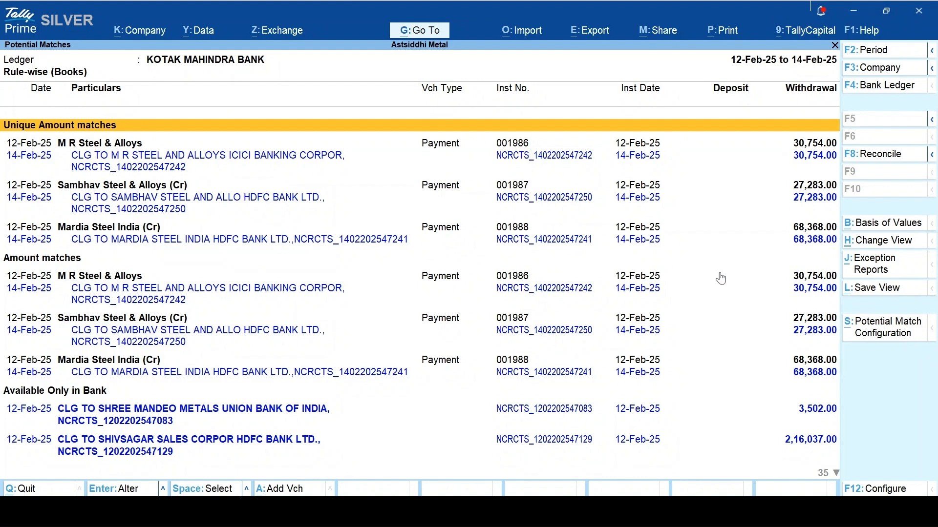
key(Down)
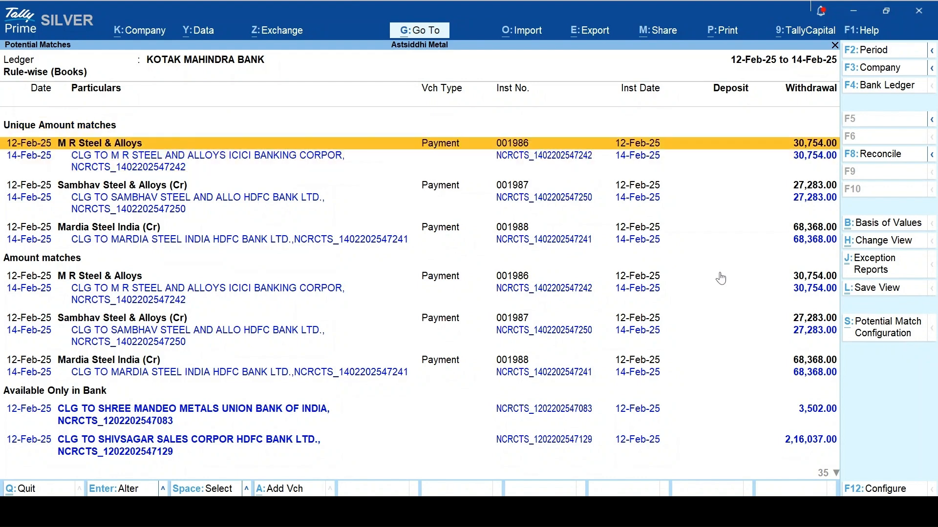
key(Down)
key(Down)
key(Down)
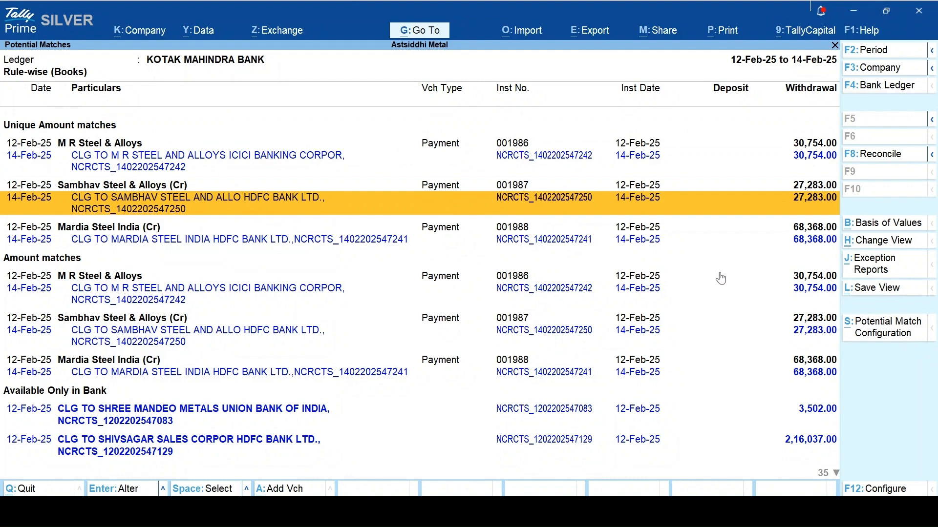
key(Down)
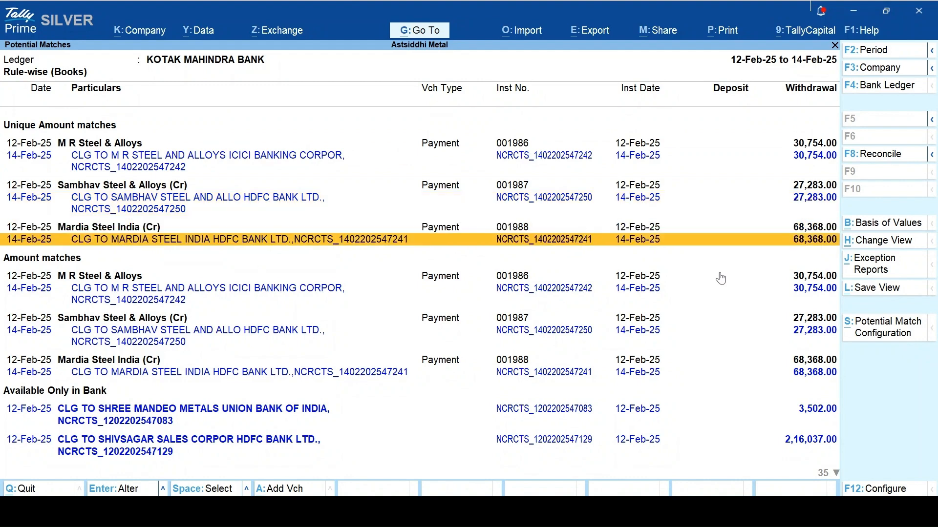
Reconcile the unique amount matches for M R Steel & Alloys, Sambhav Steel & Alloys (Cr) and Mardia Steel India (Cr).
key(Up)
key(Up)
key(Up)
key(space)
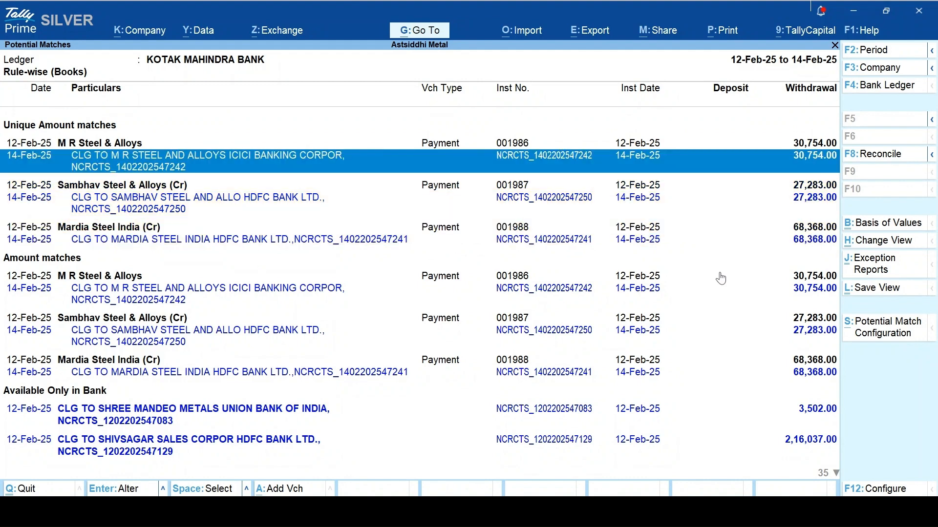
key(Down)
key(Down)
key(space)
key(Down)
key(Down)
key(space)
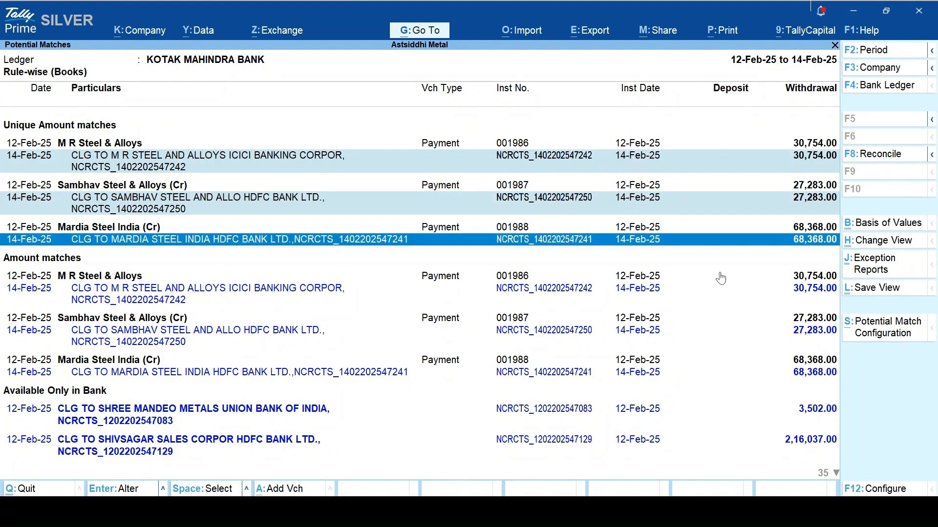
click(882, 157)
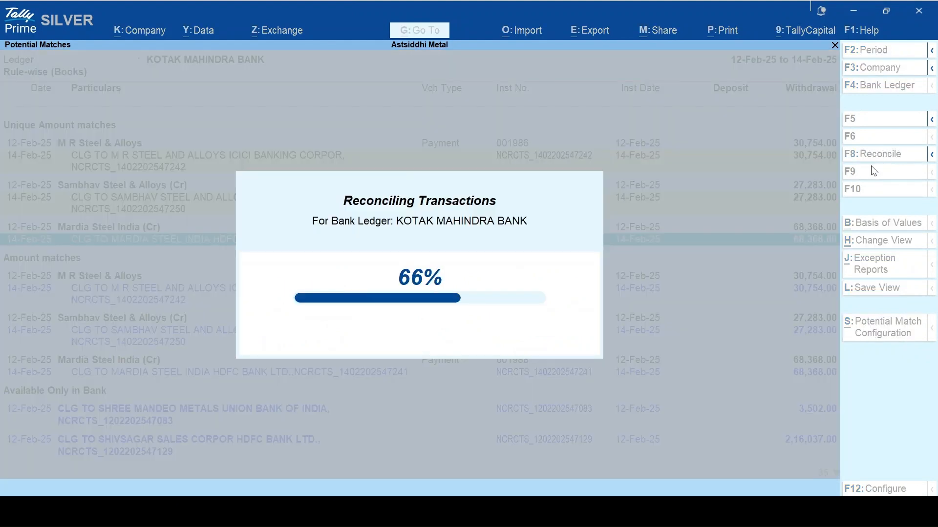
View the reconciled transactions for February from the Bank Reconciliation Summary.
key(Down)
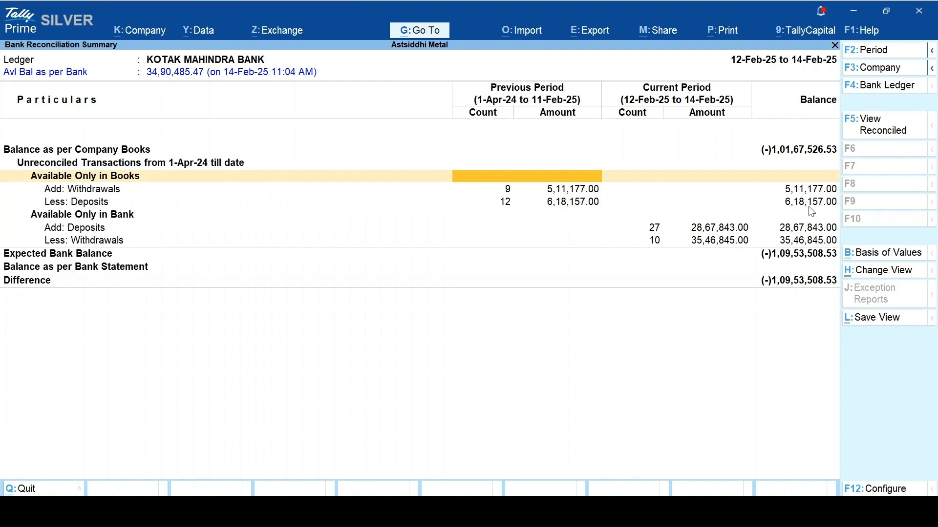
click(879, 131)
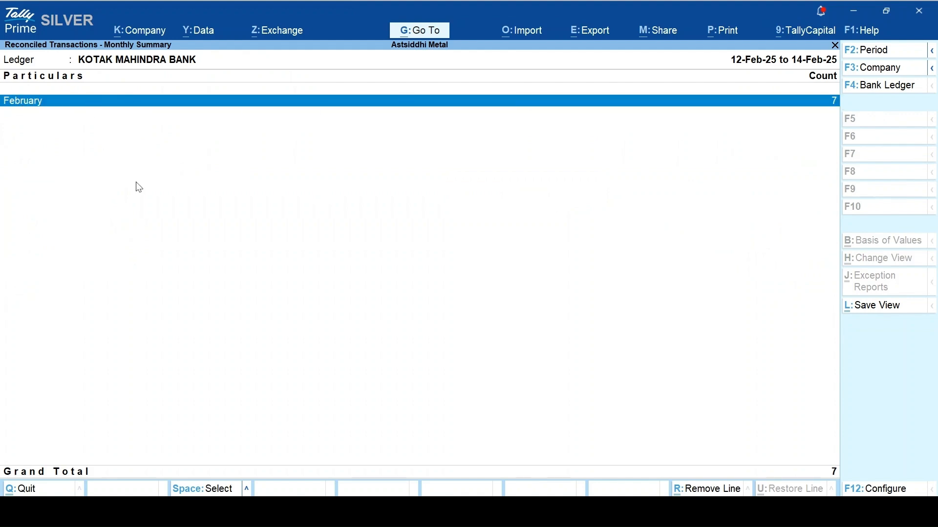
key(Return)
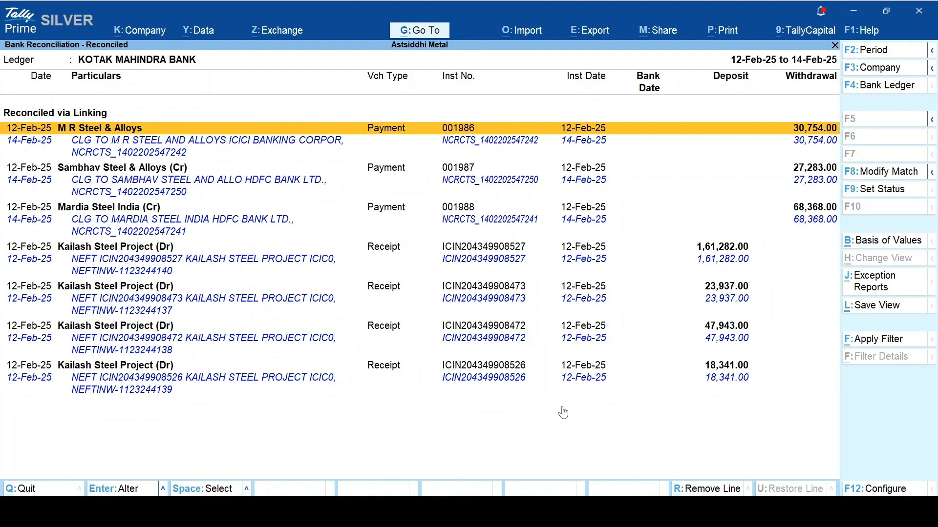
Unlink the reconciled M R Steel & Alloys, Sambhav Steel & Alloys (Cr) and Mardia Steel India (Cr) payments, and return to the Bank Reconciliation Summary.
key(space)
key(space)
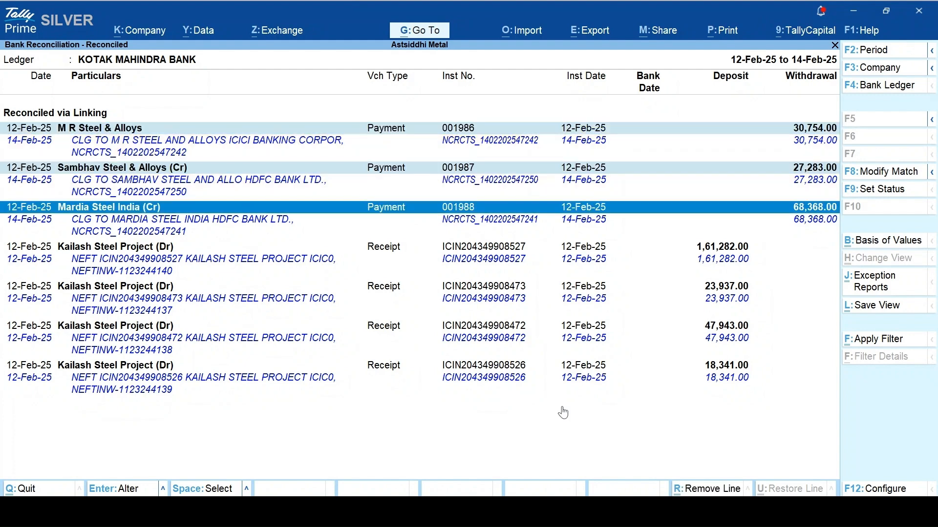
click(932, 174)
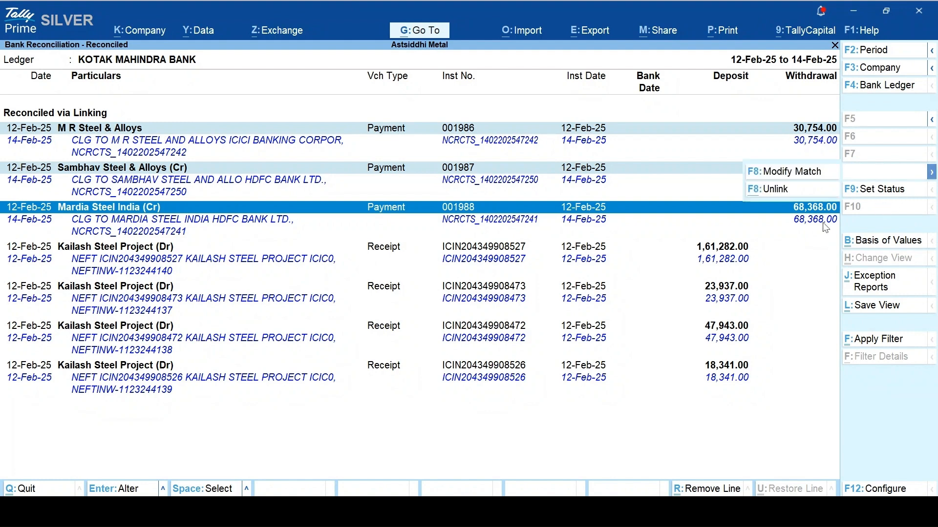
click(771, 191)
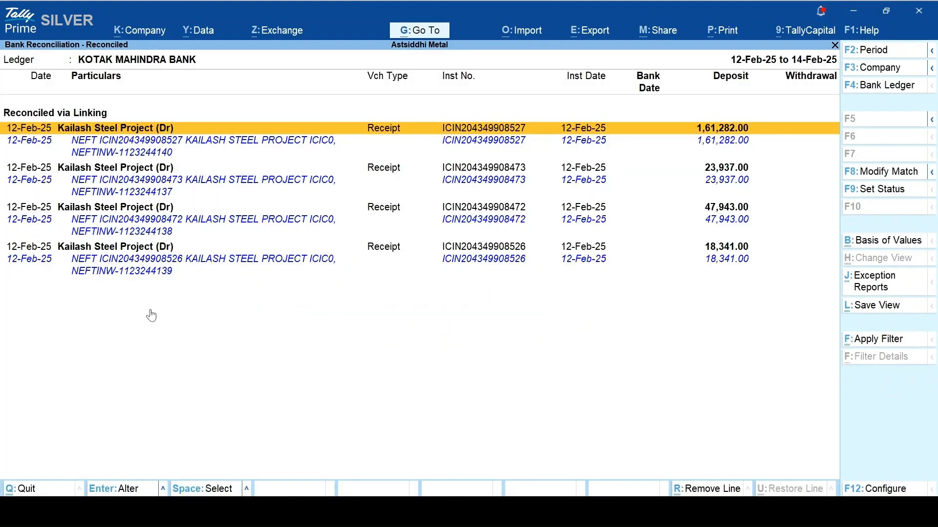
key(Escape)
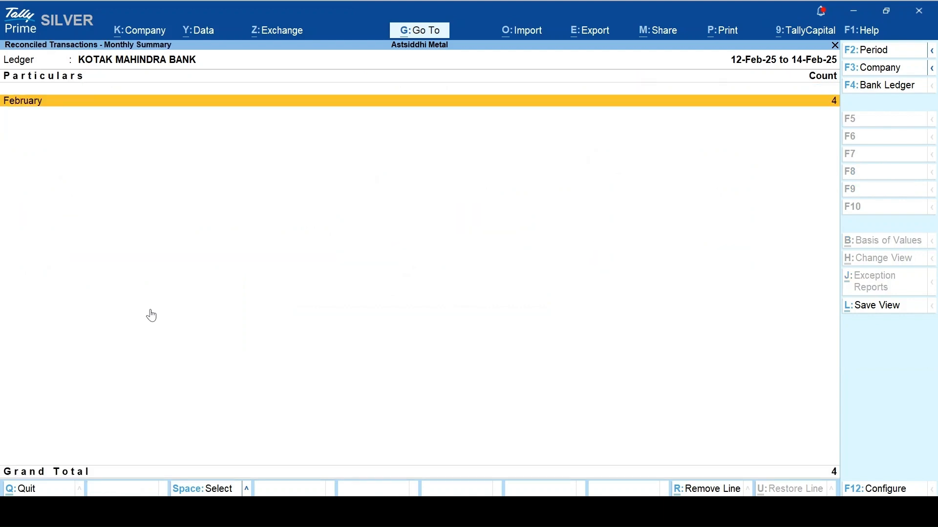
key(Escape)
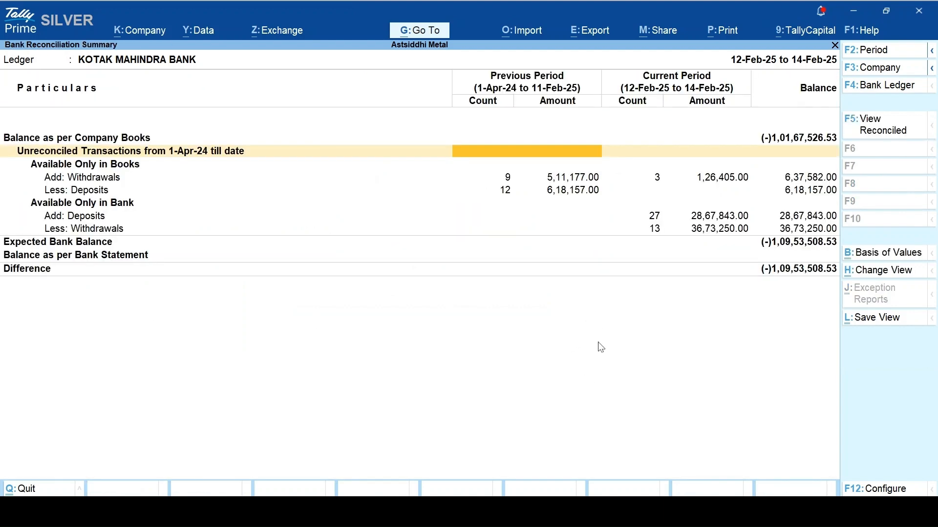
Review the current-period withdrawals available only in books and open their potential matches with the bank entries.
key(Down)
key(Down)
key(Right)
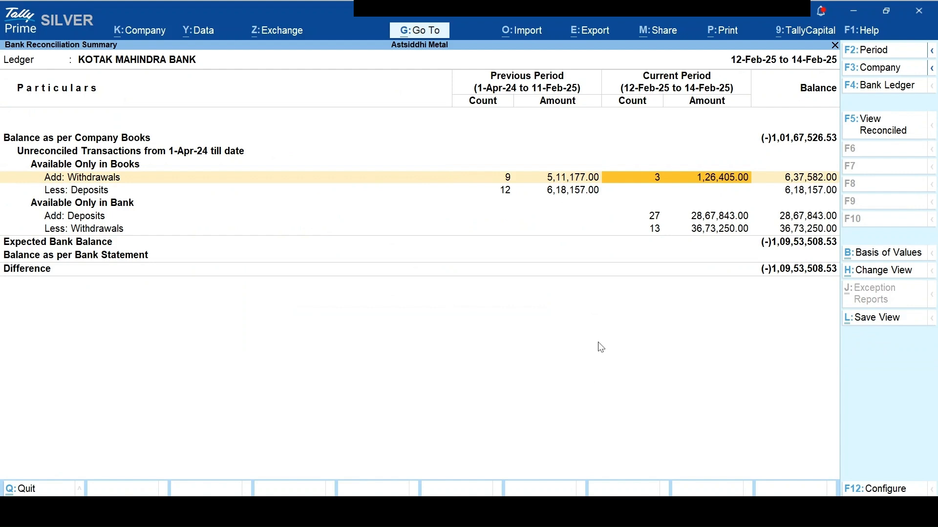
key(Return)
key(Down)
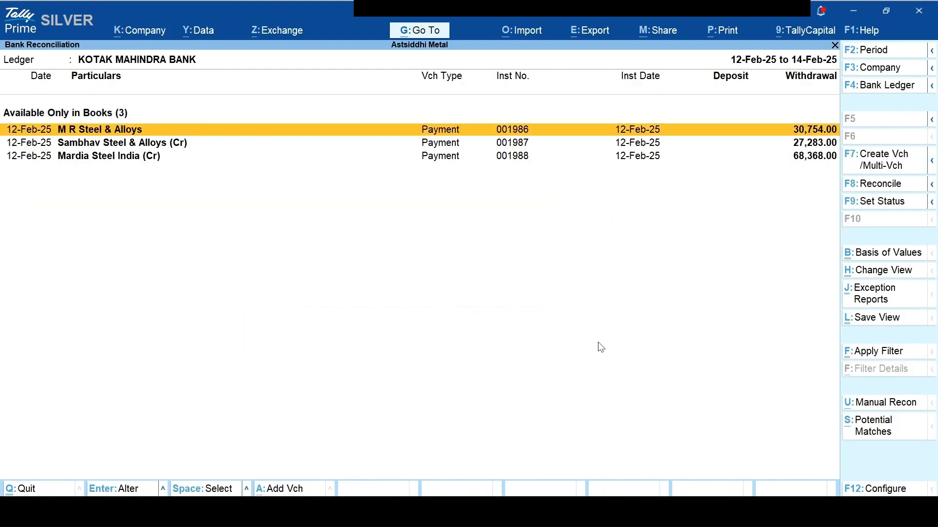
key(Down)
key(Down)
key(Up)
key(Up)
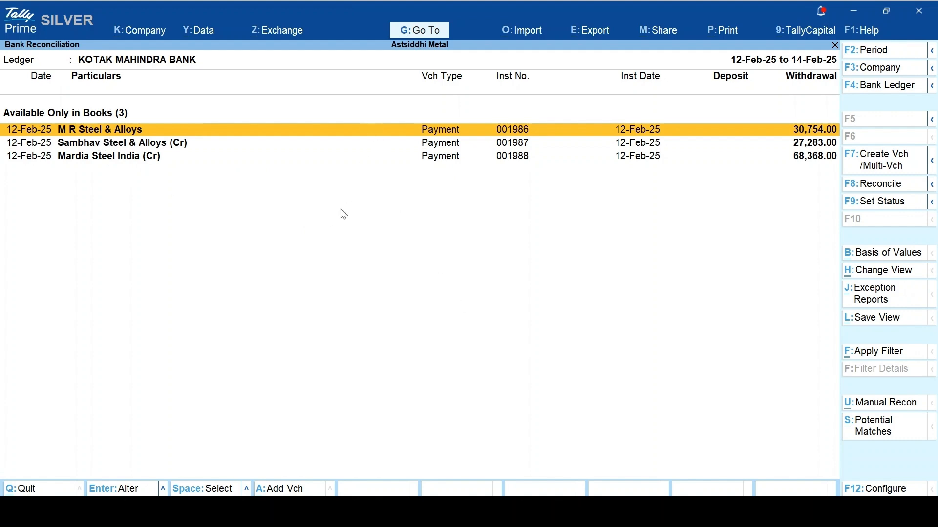
click(874, 425)
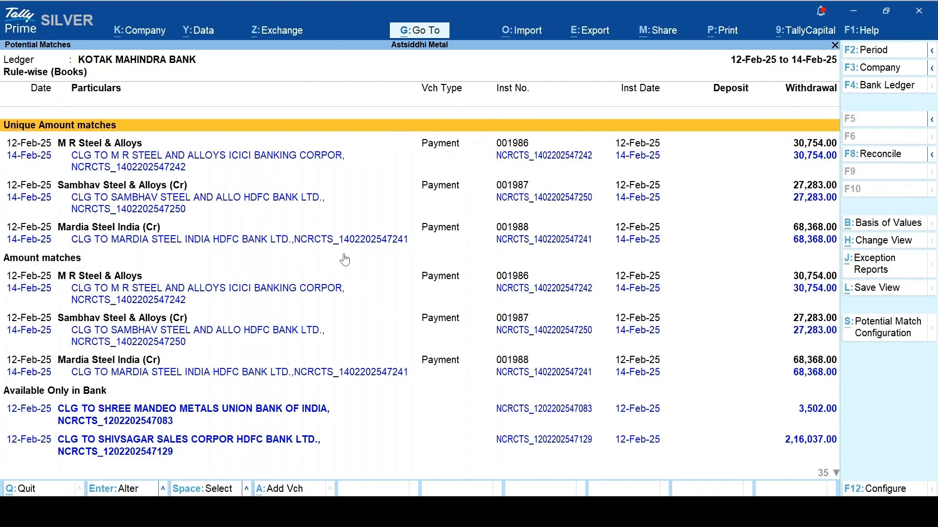
Select the bank entries for M R Steel, Sambhav Steel and Mardia Steel under Unique Amount matches, and return to the Bank Reconciliation Summary.
key(Down)
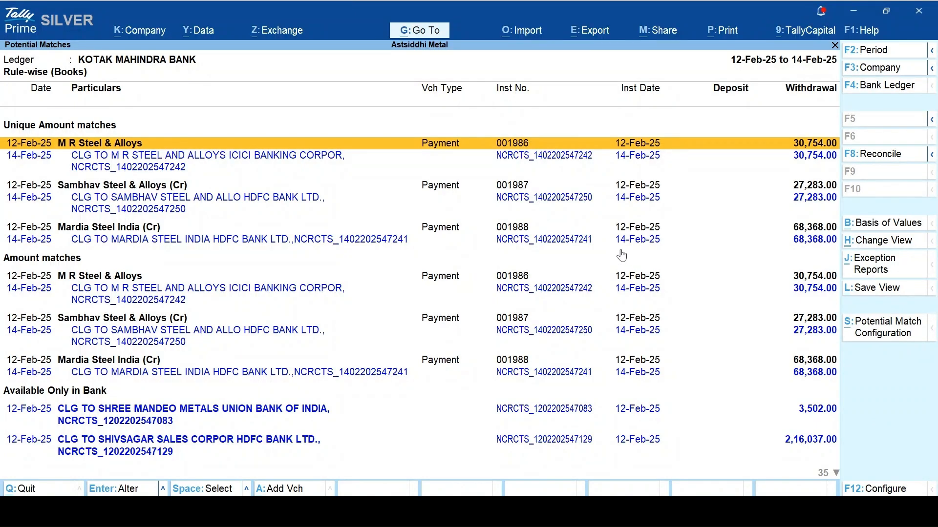
key(Down)
key(Up)
key(Down)
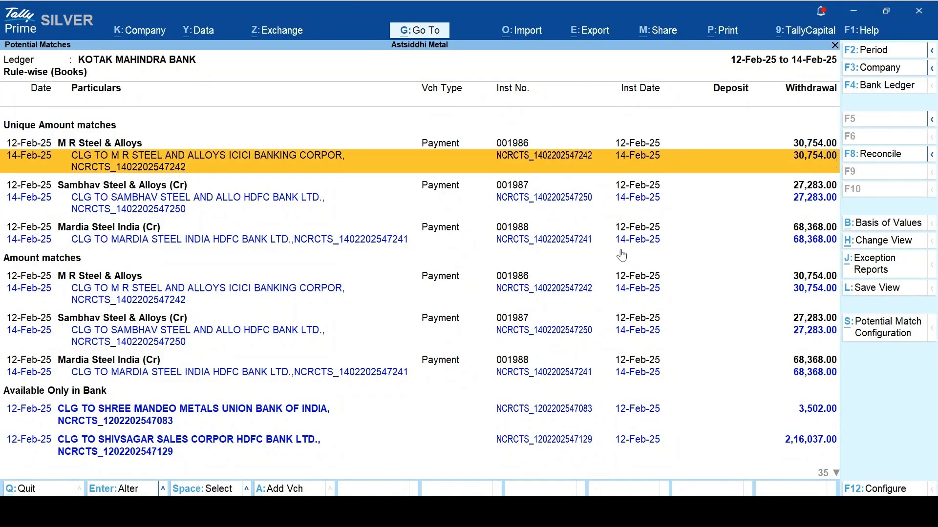
key(space)
key(Down)
key(Down)
key(space)
key(Down)
key(Down)
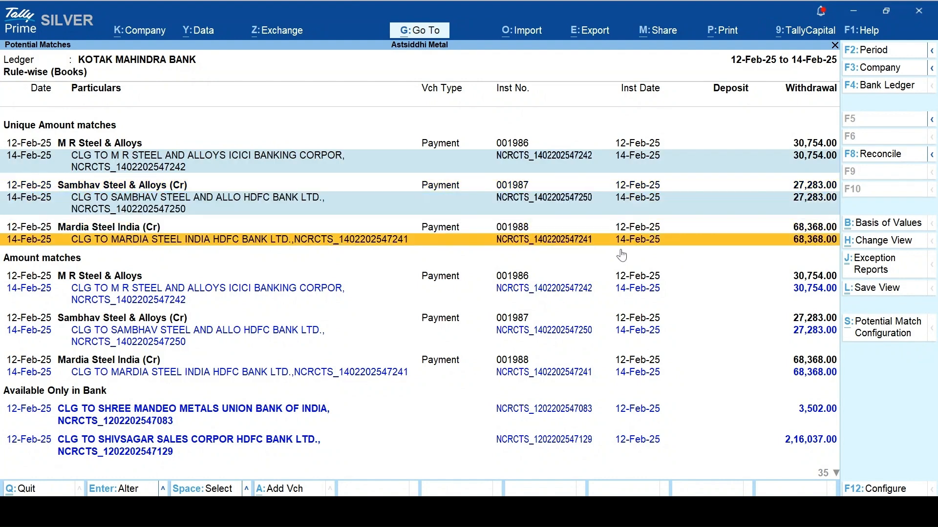
key(space)
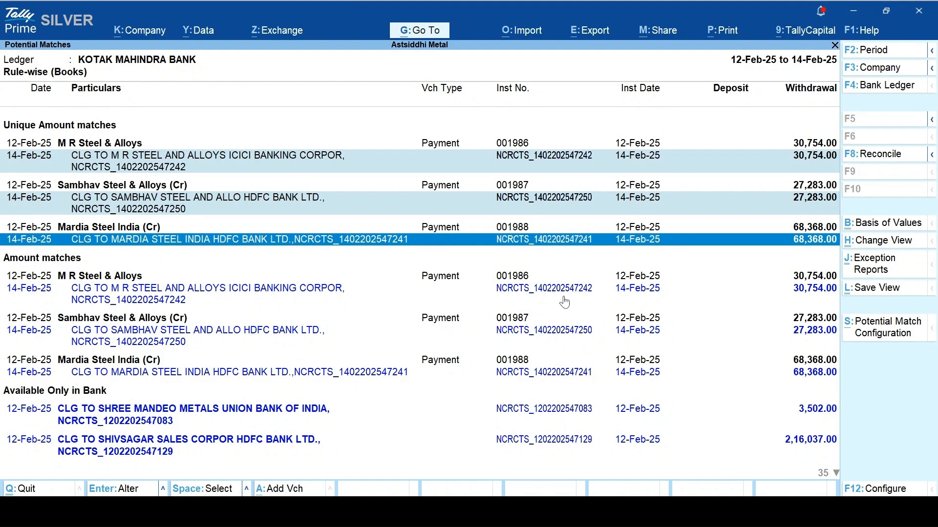
key(Escape)
key(Escape)
key(Escape)
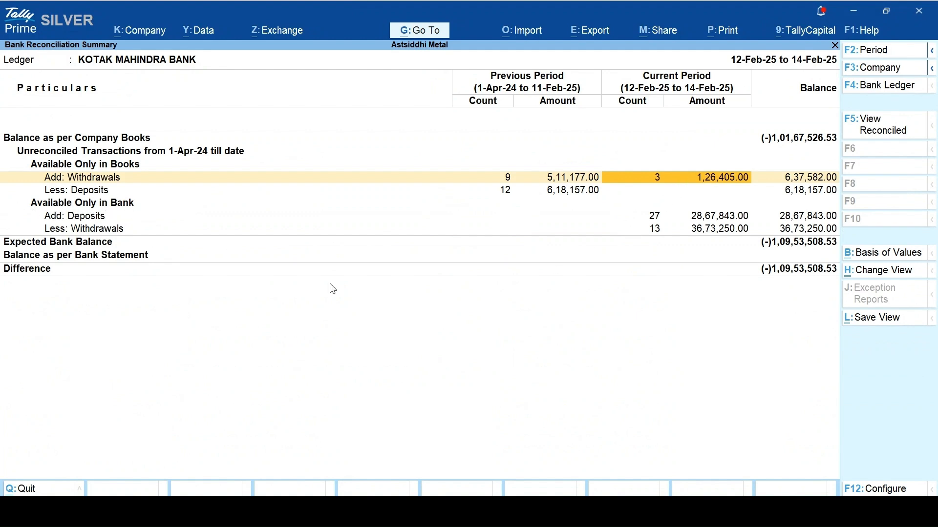
Examine the current-period withdrawals available only in bank and return to the Bank Reconciliation Summary.
key(Down)
key(Down)
key(Down)
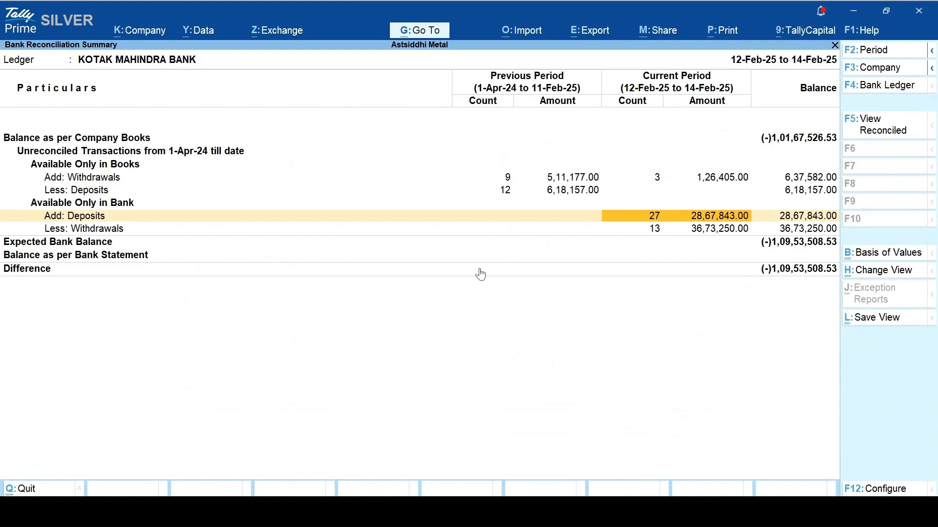
key(Down)
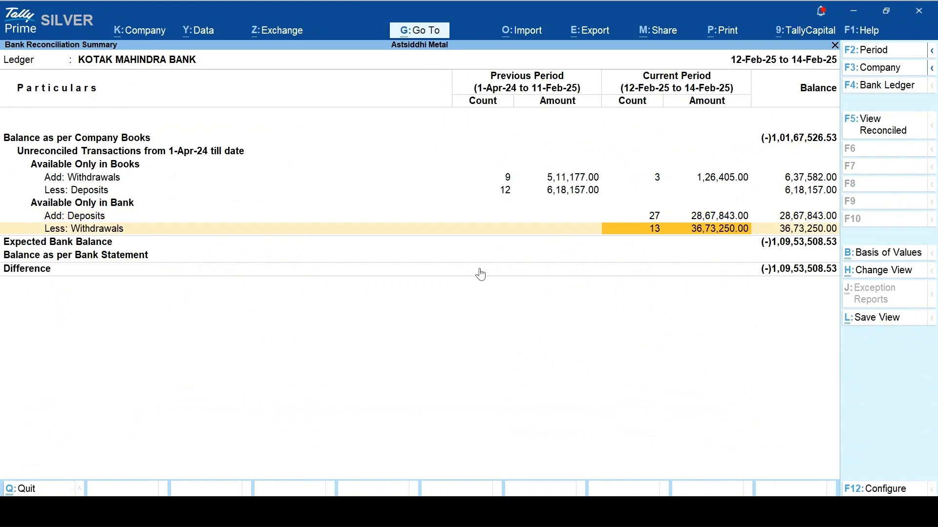
key(Return)
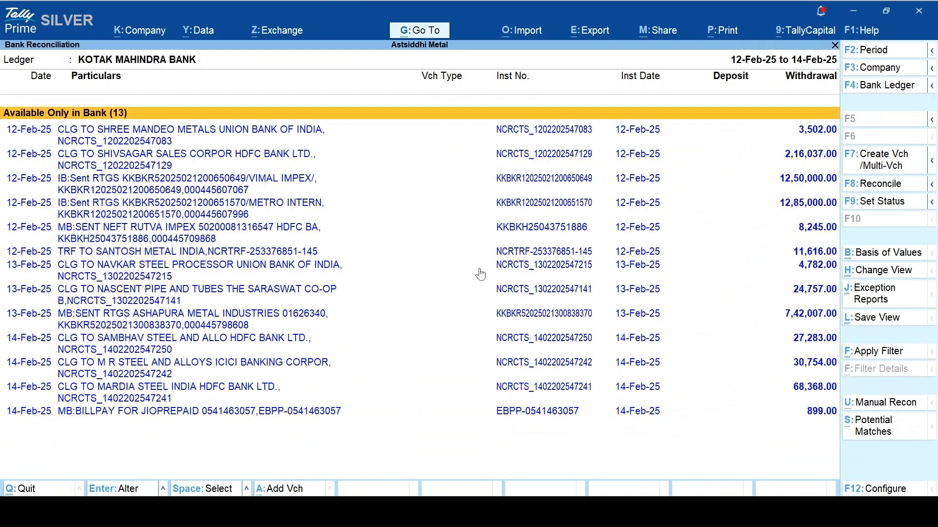
key(Down)
key(Up)
key(Down)
key(Escape)
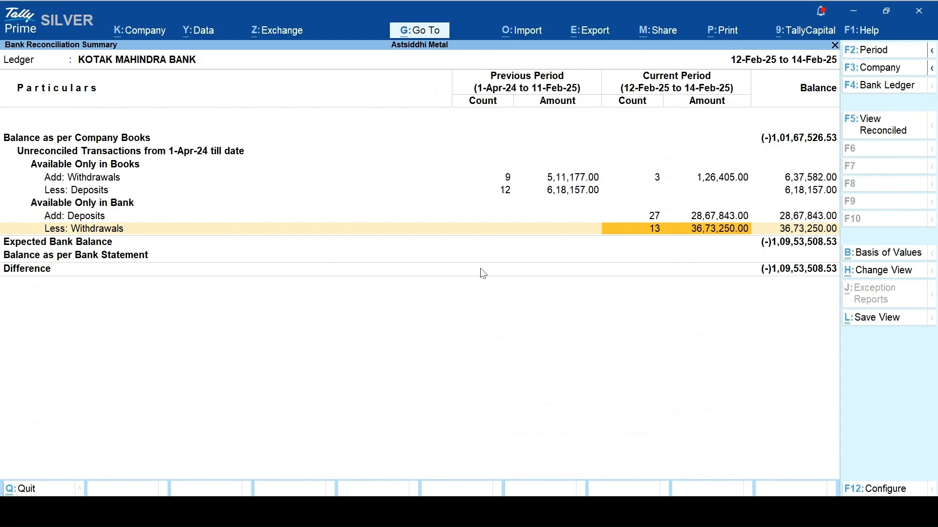
Select all current-period withdrawals available only in bank and start multiple voucher creation for them.
key(Return)
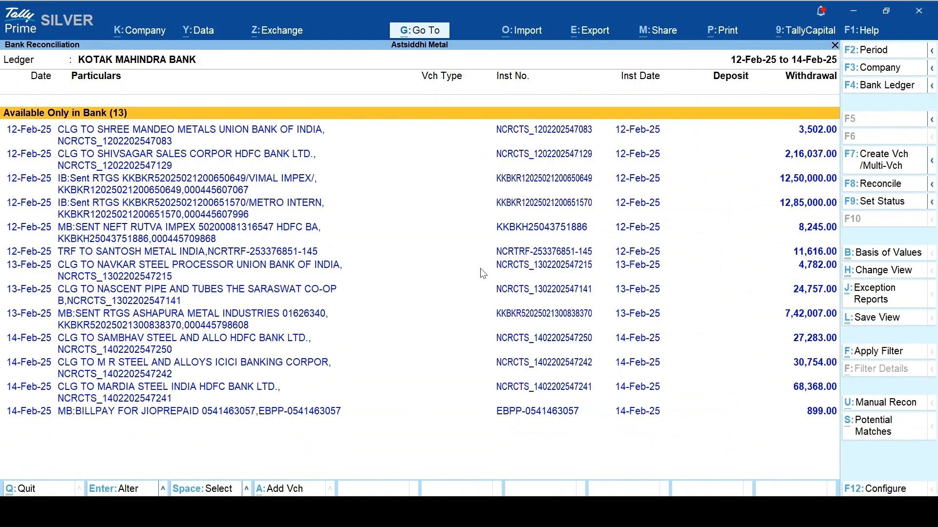
key(Down)
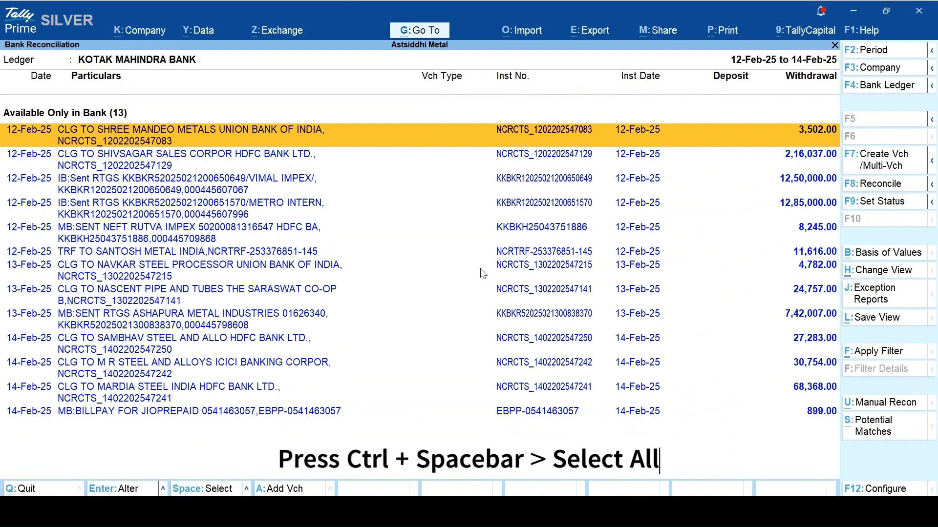
key(ctrl+space)
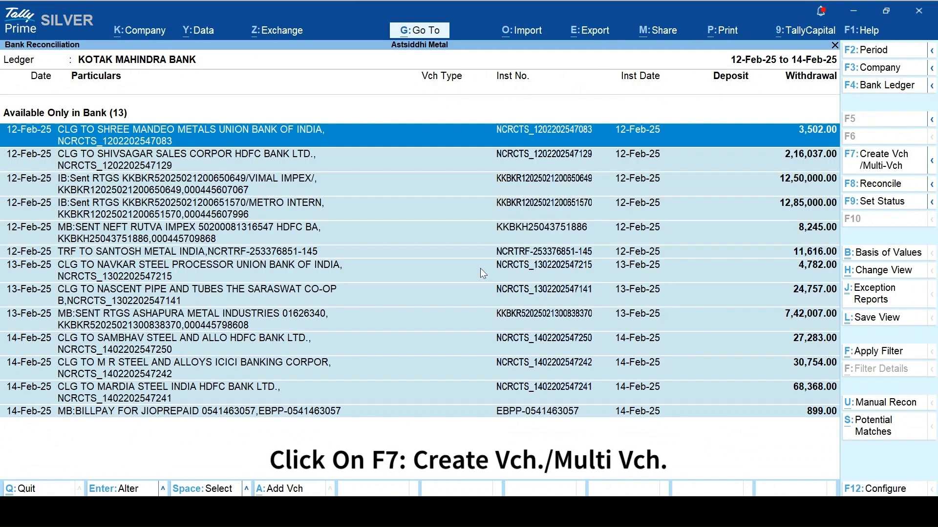
click(882, 167)
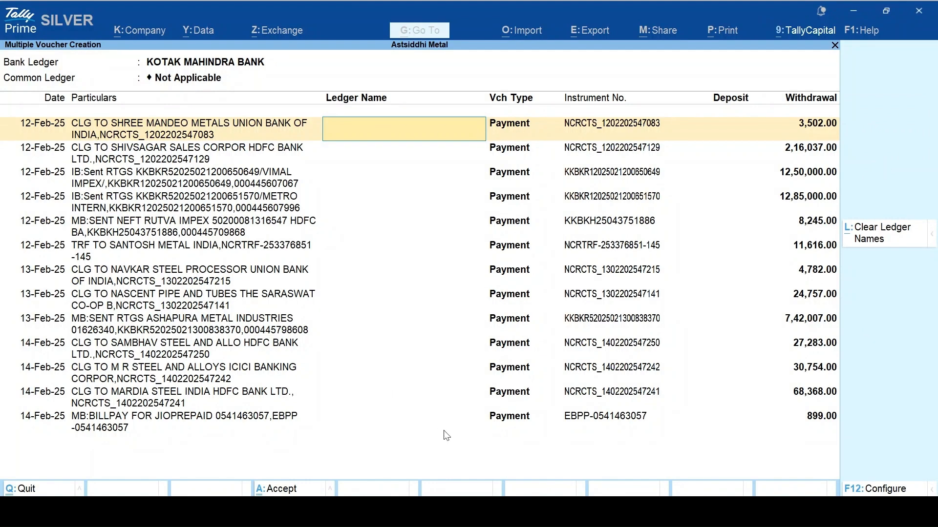
Assign the ledgers Shree Mandeo Metals and Shivsagar Sales Corporation (Cr) to the first two withdrawals.
text(Man)
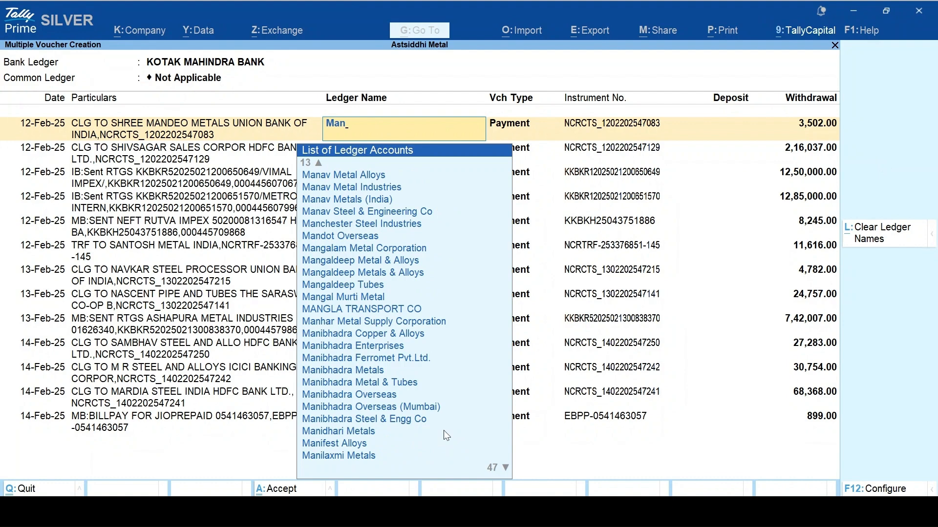
text(d)
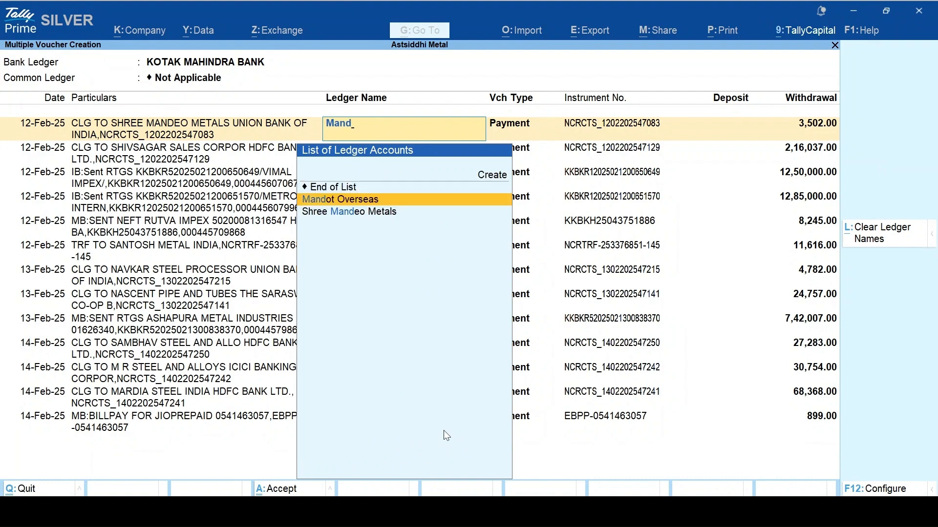
key(Down)
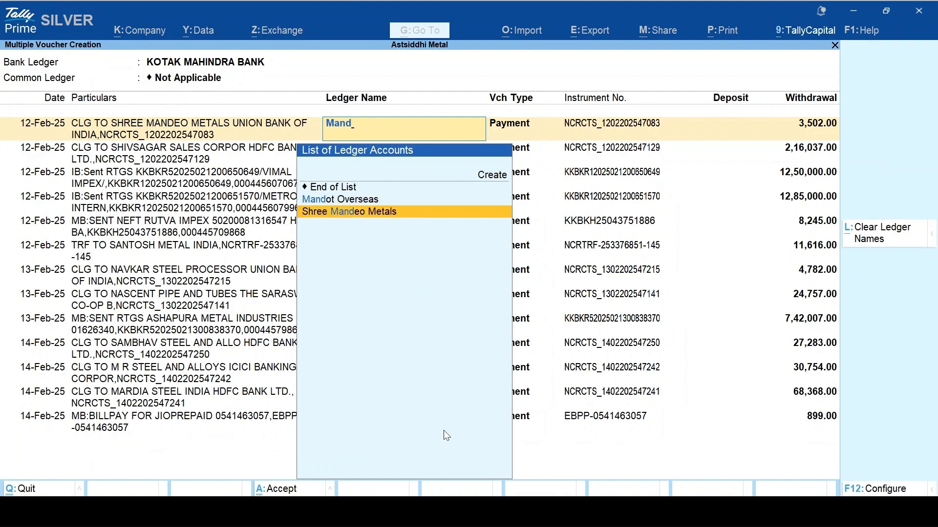
key(Return)
text(Shivsa)
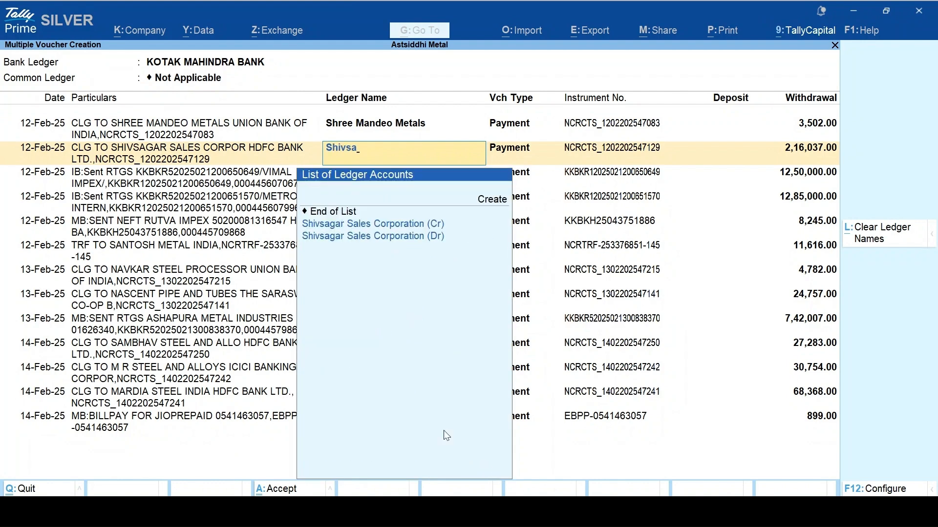
key(Return)
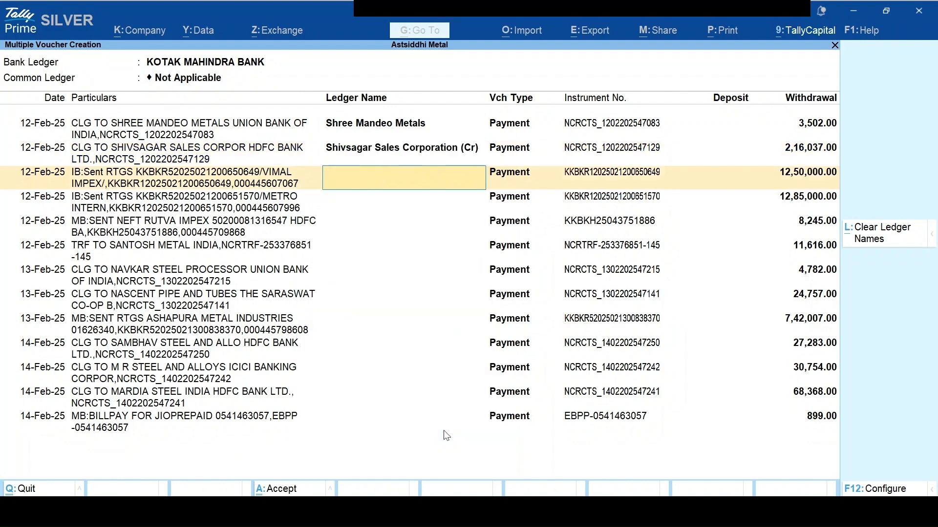
Assign the ledgers Vimal Impex, Metro International. and Rutva Impex to their matching 12-Feb-25 withdrawals.
text(Vimal)
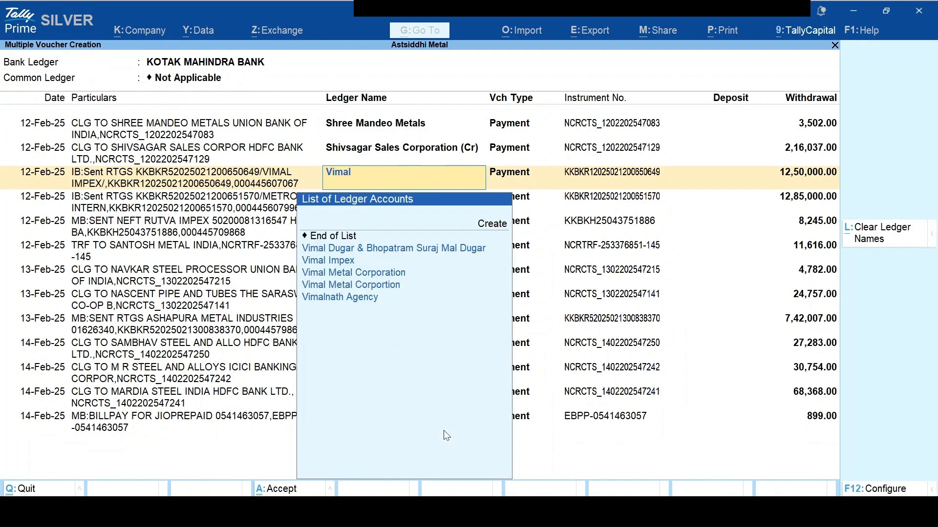
key(Down)
key(Down)
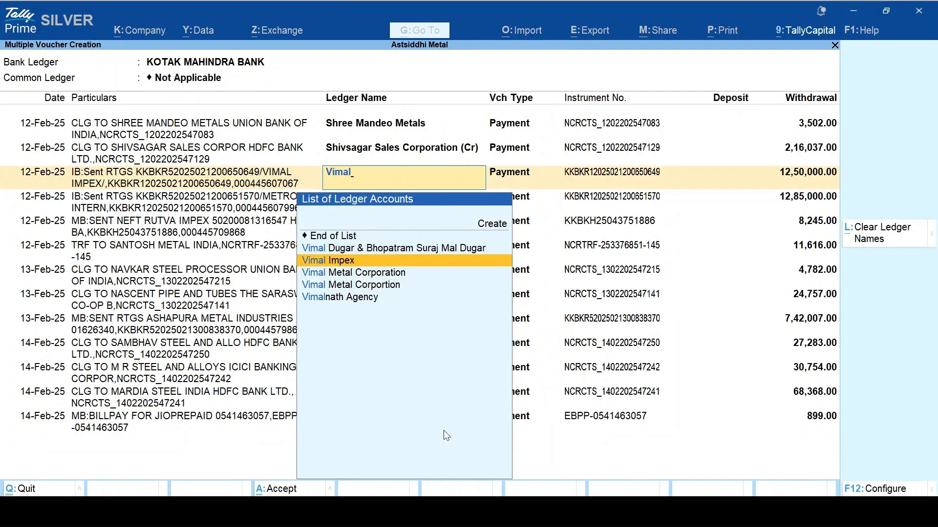
key(Return)
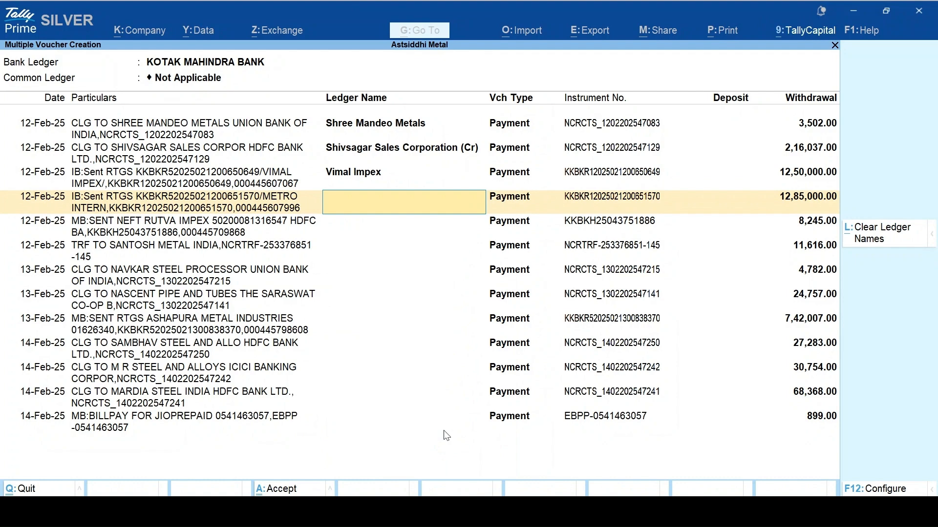
text(Metr)
key(Down)
key(Down)
key(Down)
key(Down)
key(Down)
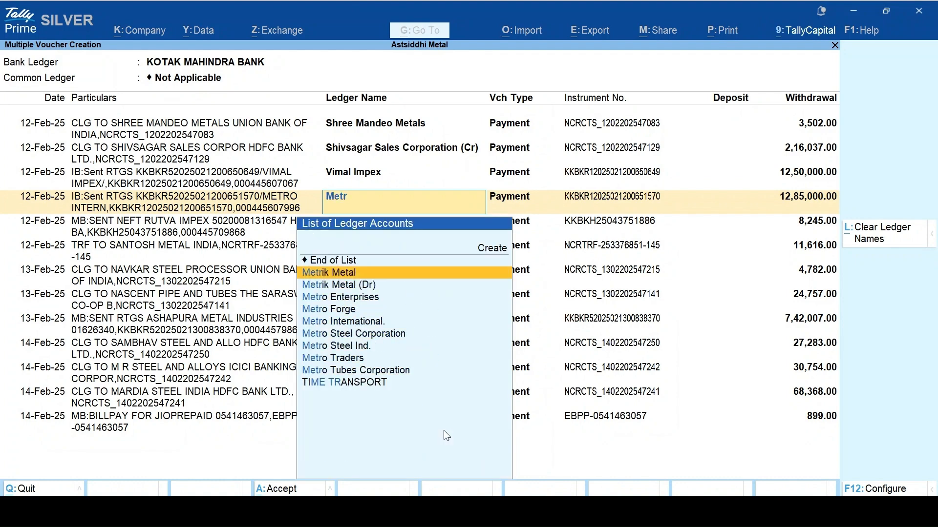
key(Return)
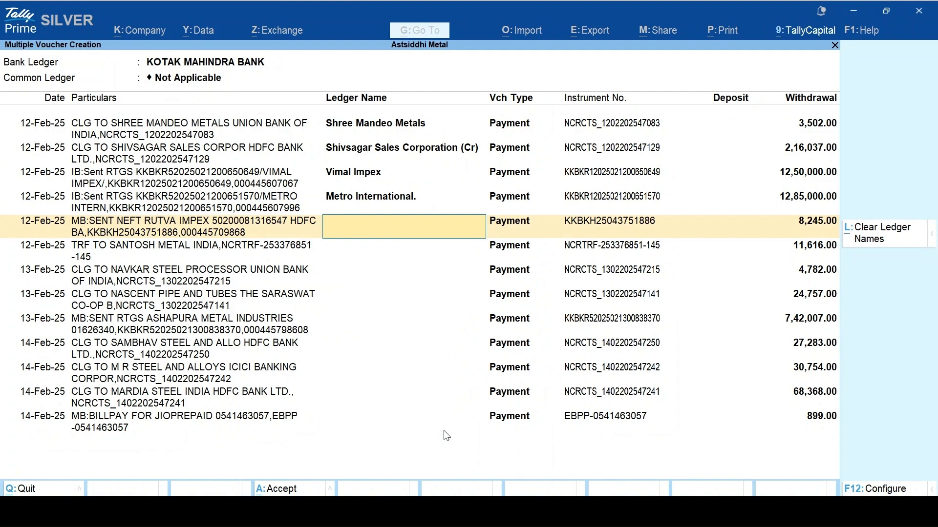
text(Rut)
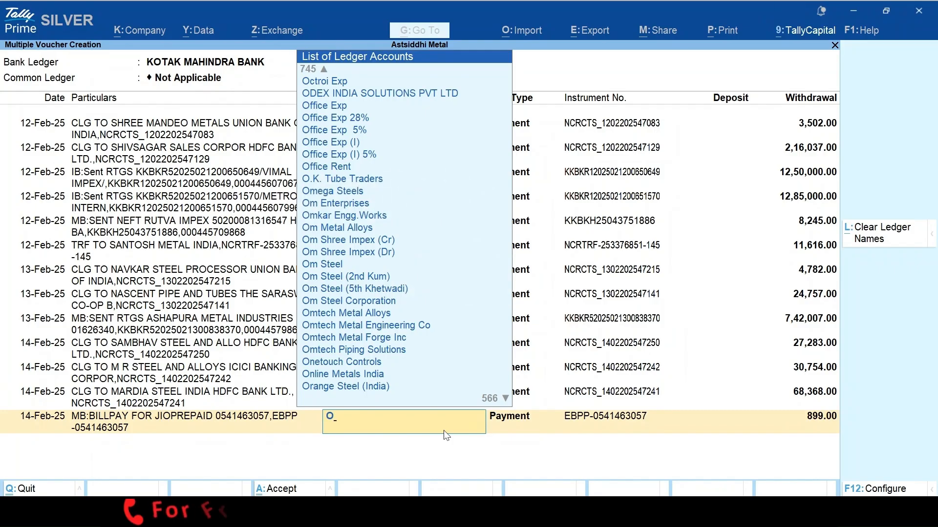
Assign the Mobile ledger to the JIOPREPAID bill payment of 14-Feb-25 and accept the multiple voucher creation.
text(f)
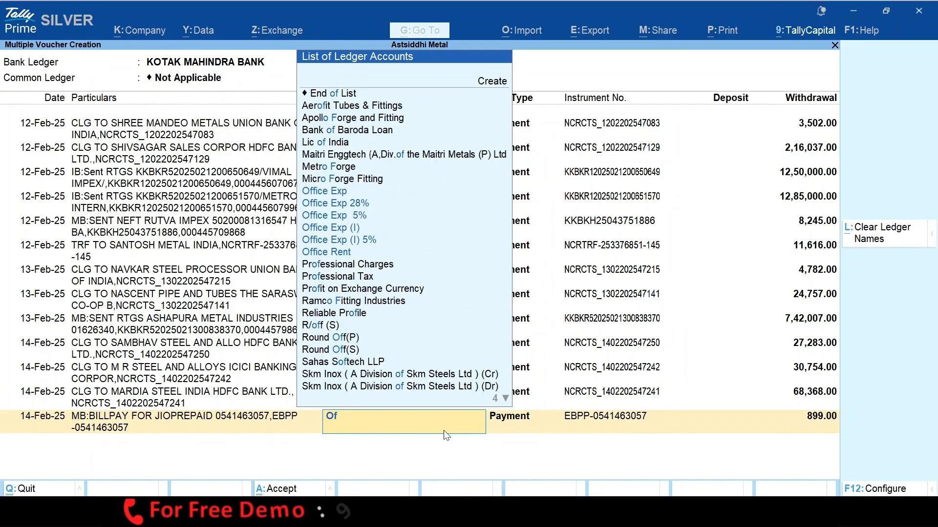
text(f)
key(BackSpace)
key(BackSpace)
key(BackSpace)
text(M)
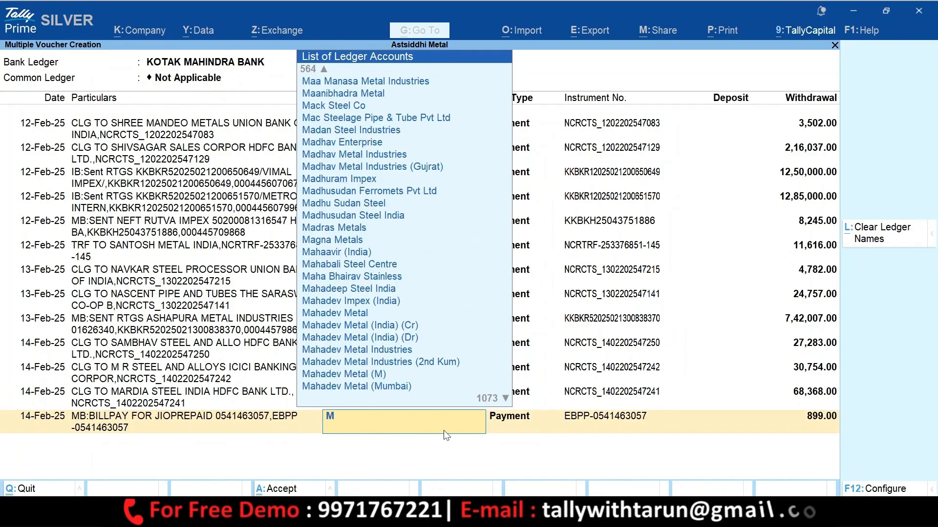
text(ob)
key(Return)
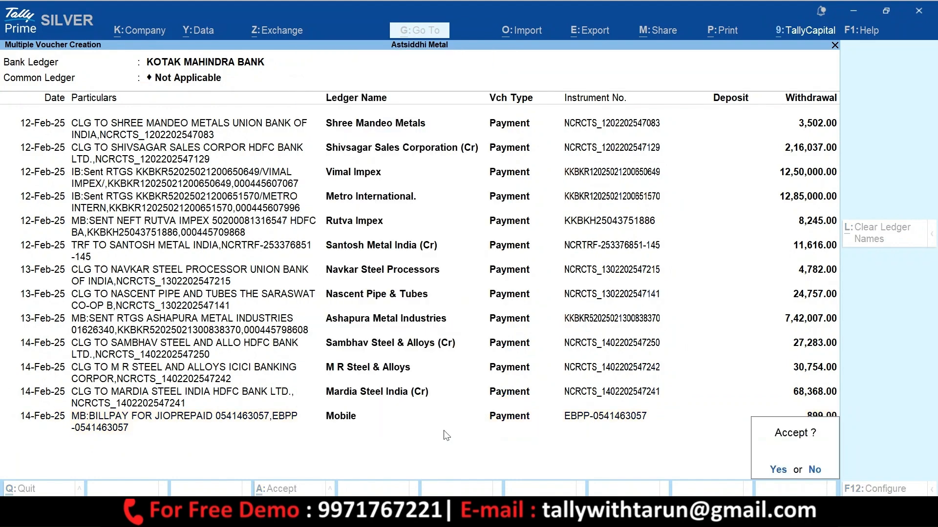
key(Return)
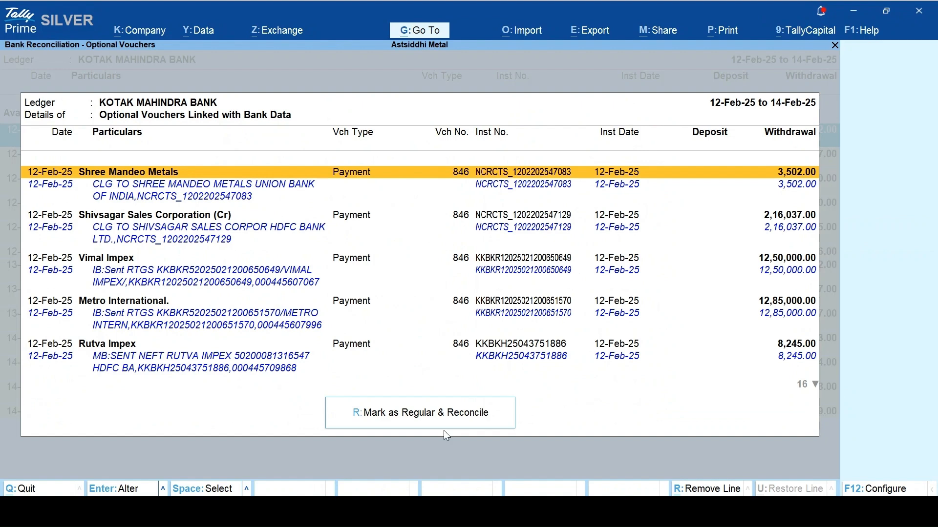
Mark all the optional vouchers linked with bank data as regular, reconcile them, and return to the Bank Reconciliation Summary.
key(r)
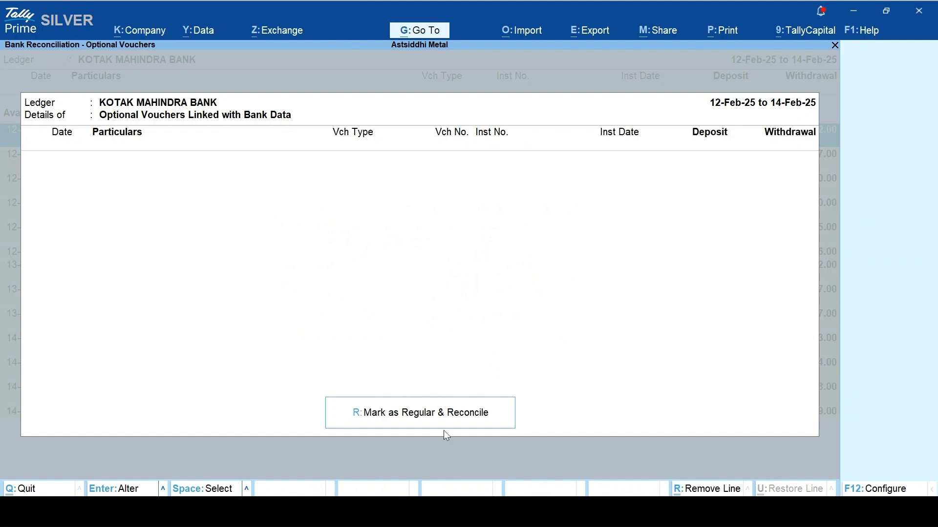
click(444, 429)
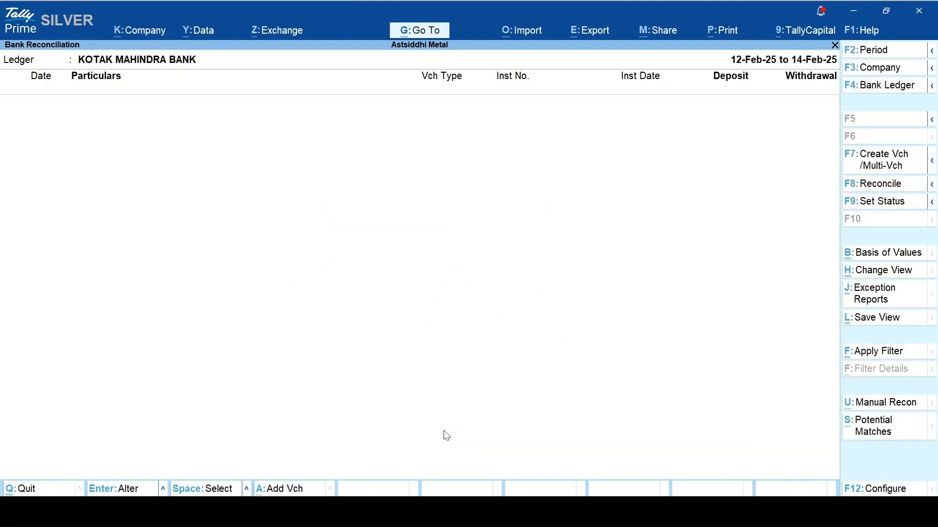
key(Escape)
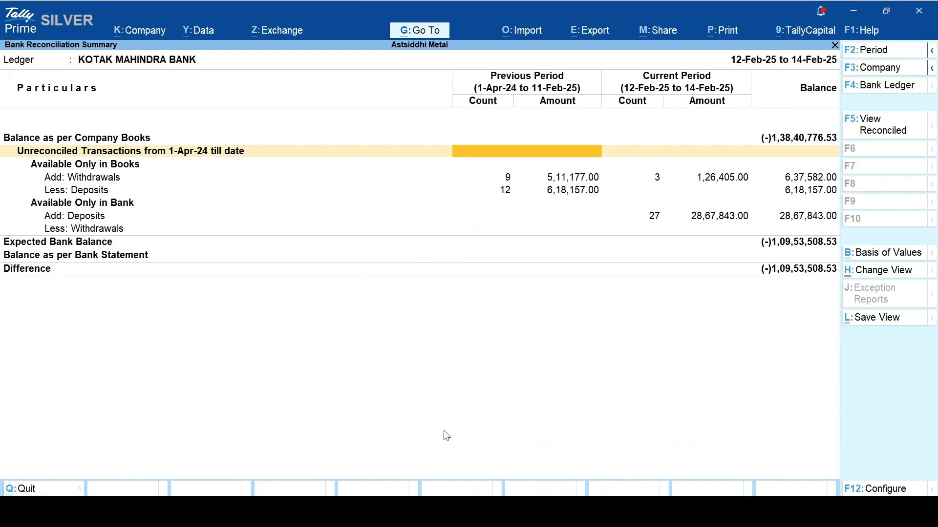
Open the Vimal Impex ledger vouchers from the account books and go to the 12-Feb-25 Kotak Mahindra Bank payment.
key(Escape)
text(da)
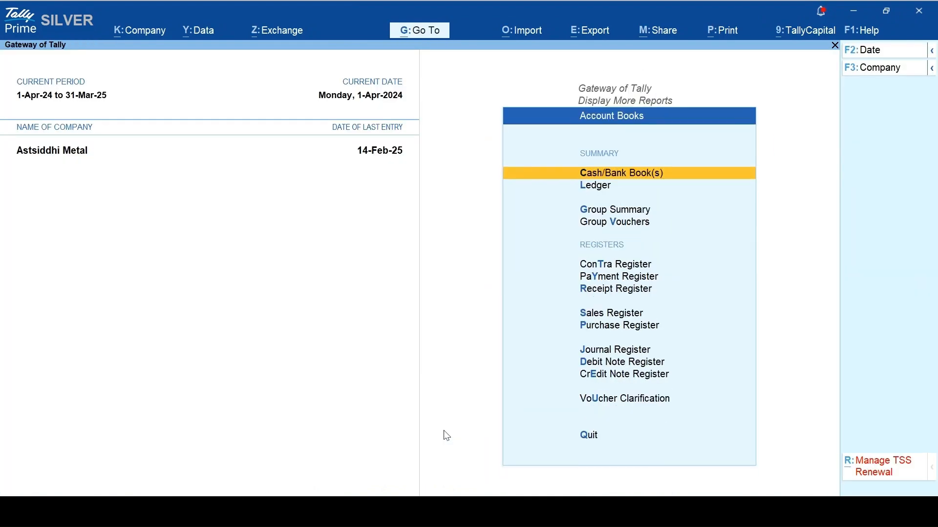
text(lVim)
text(al)
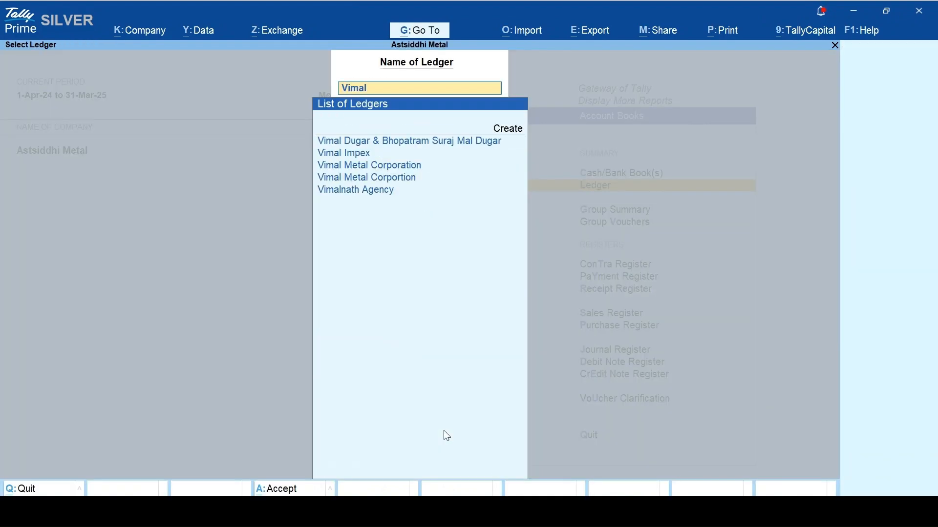
key(Down)
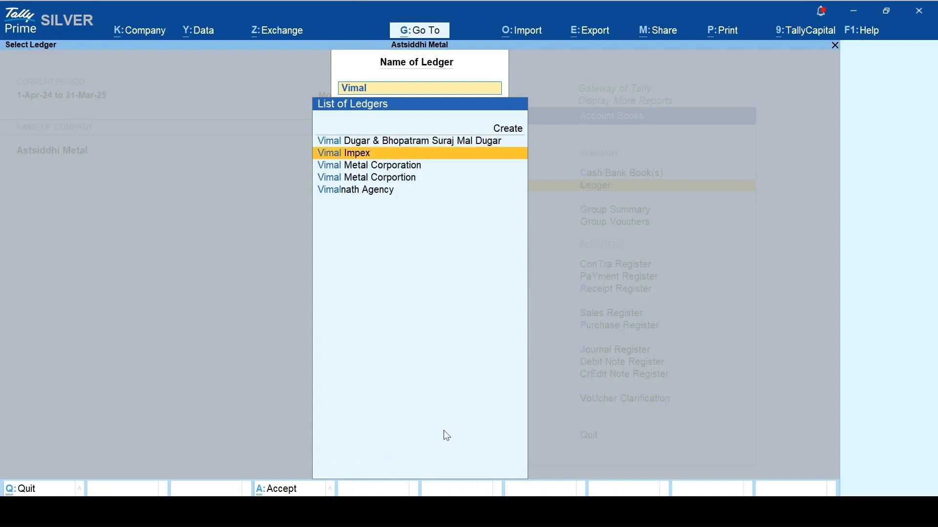
key(Return)
key(Down)
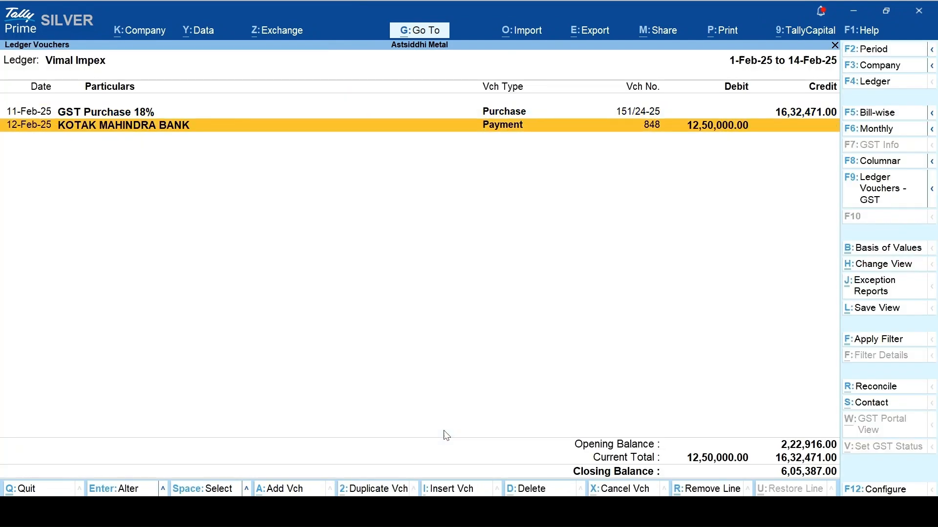
View the Vimal Impex payment voucher of 12-Feb-25 and return to the Gateway of Tally.
key(Return)
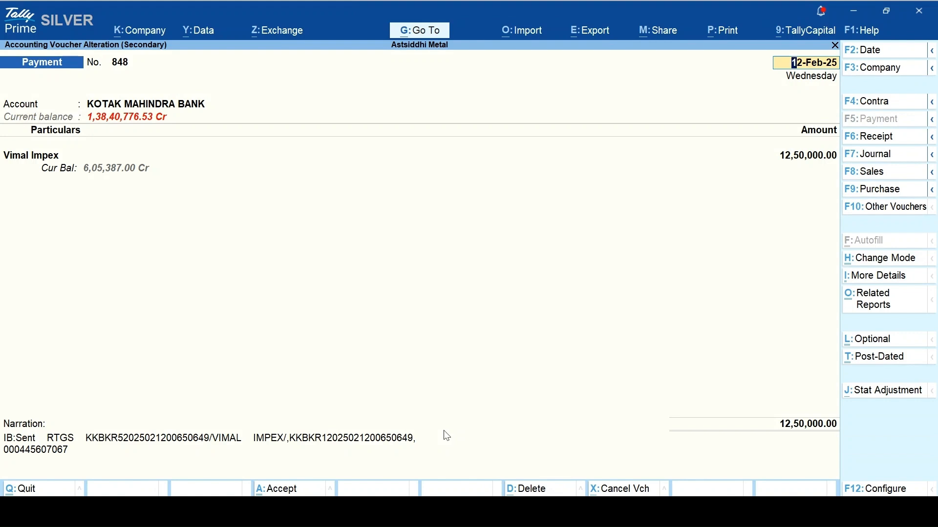
key(BackSpace)
key(Escape)
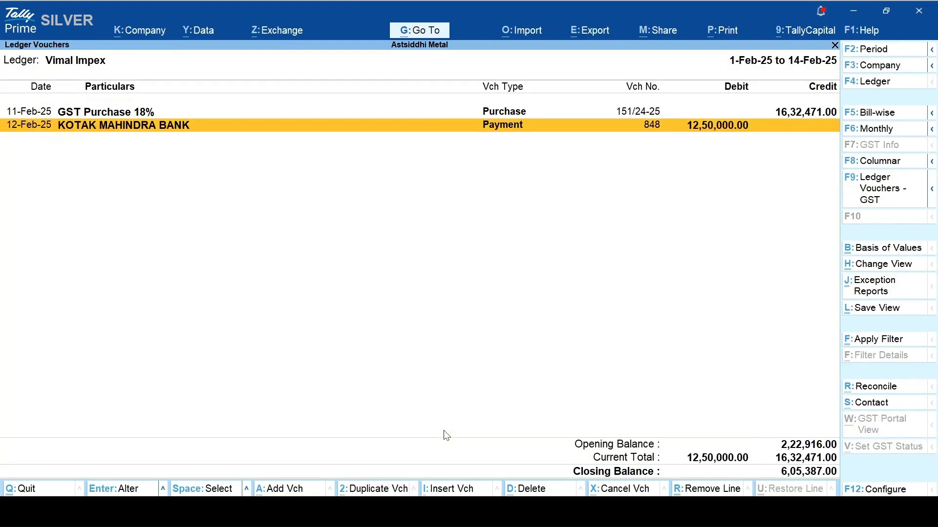
key(Escape)
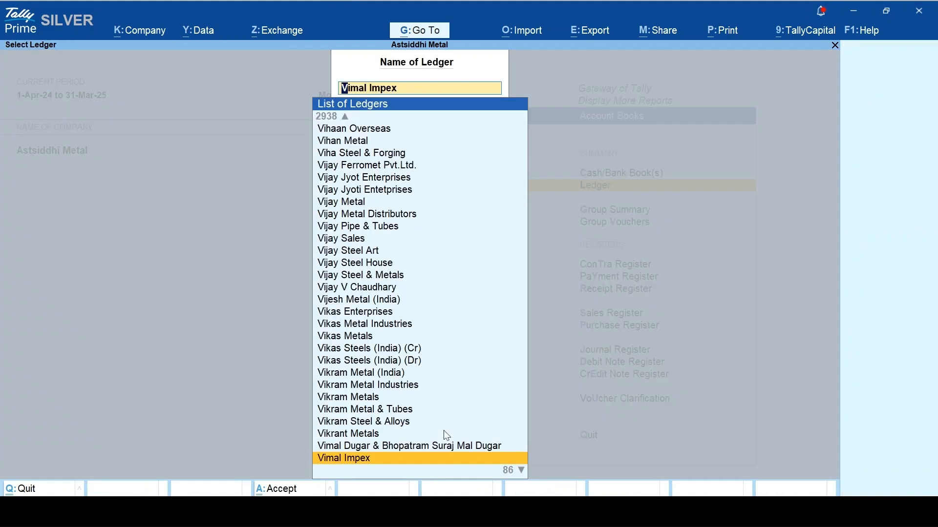
key(Escape)
key(Escape)
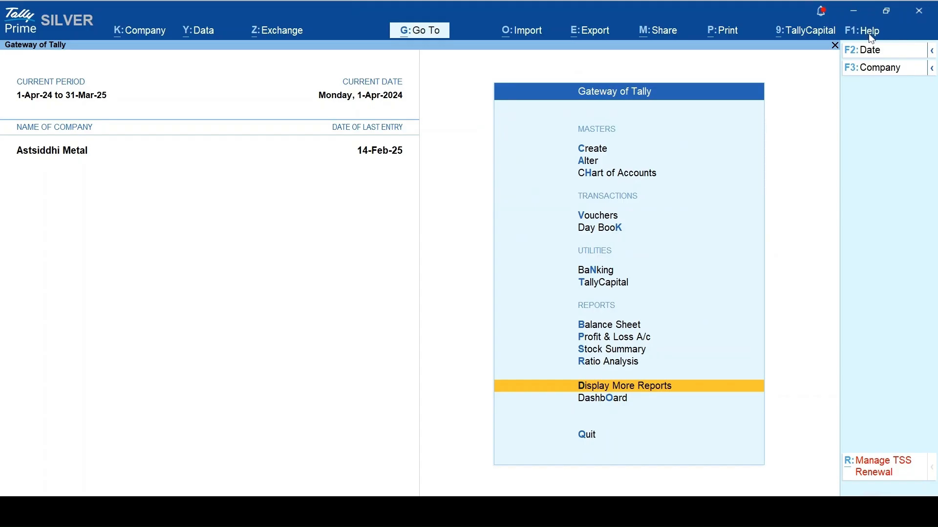
Display the Tally profile and start editing it.
click(870, 32)
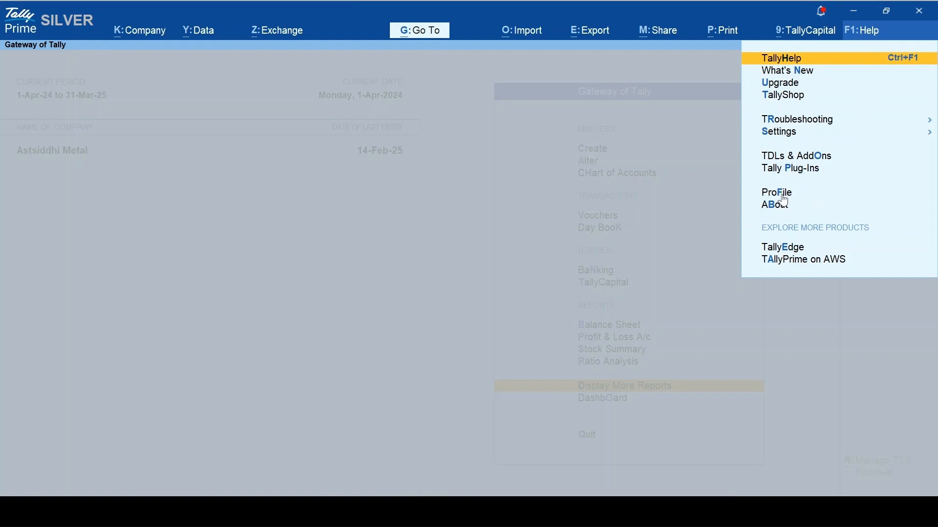
click(785, 201)
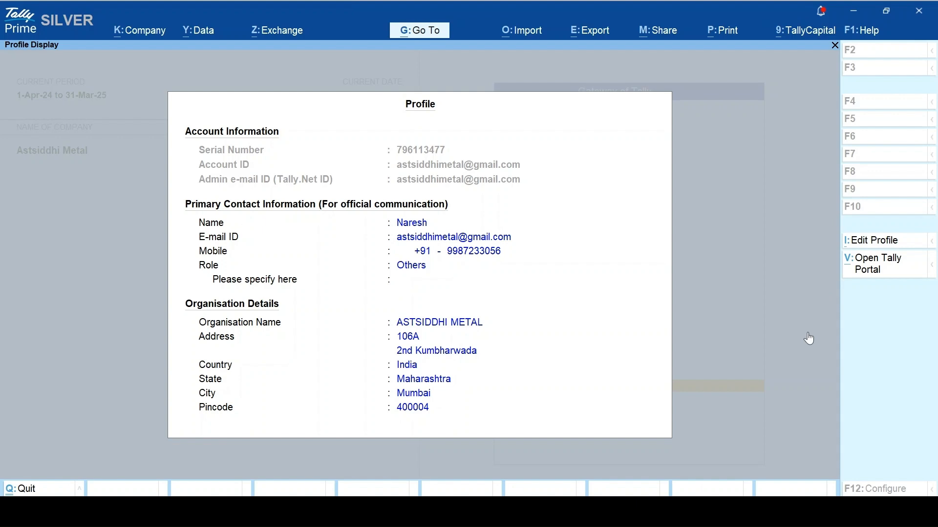
click(872, 242)
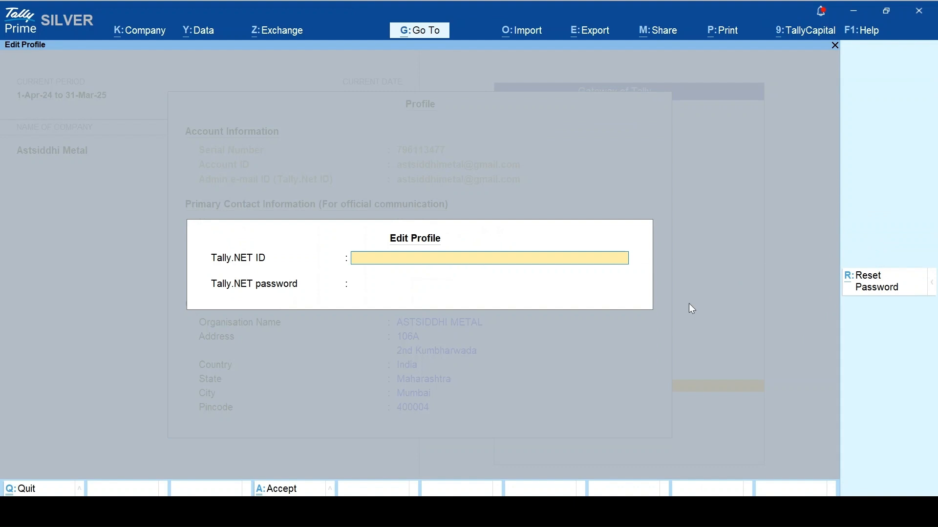
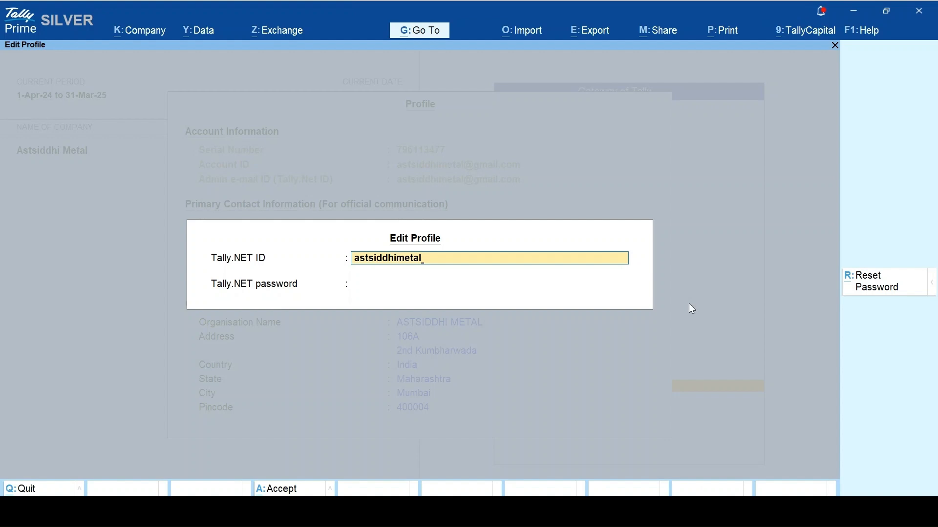
Log in to edit the profile by entering the account's Tally.NET ID and Tally.NET password.
key(Return)
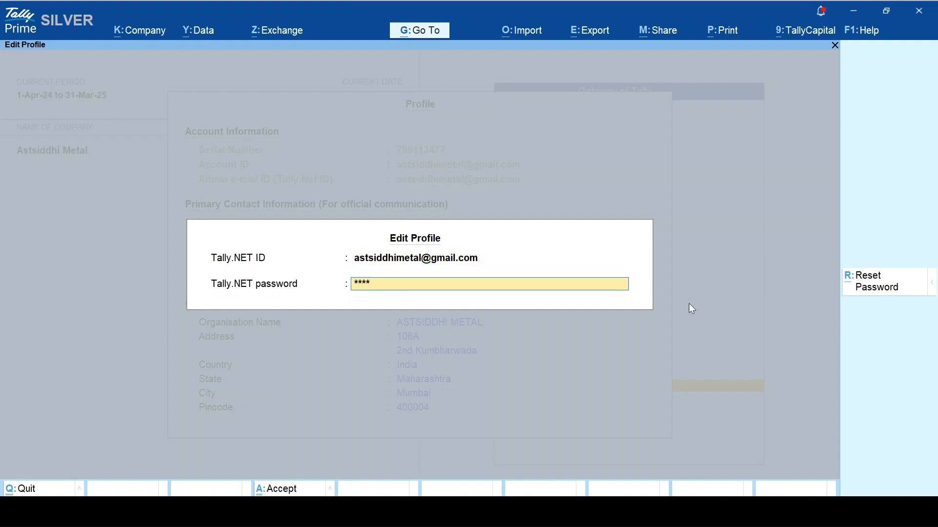
text(*******)
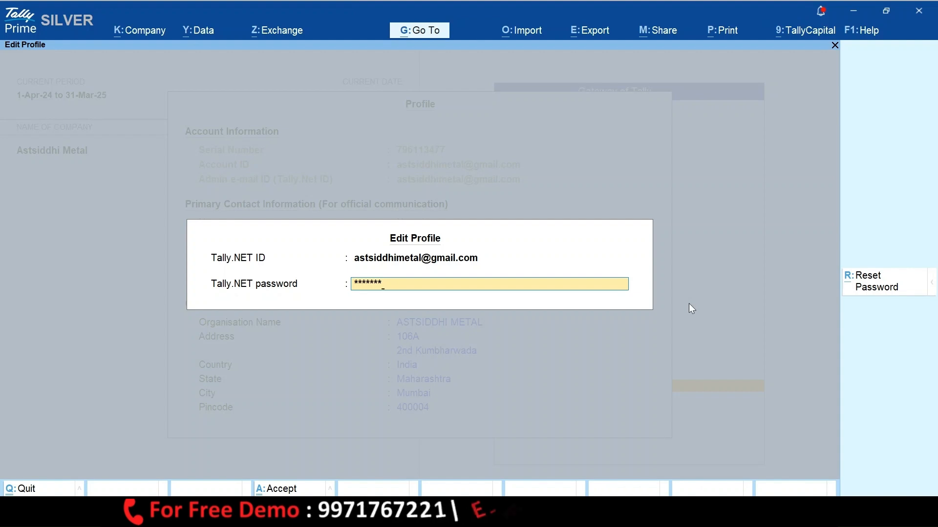
text(****)
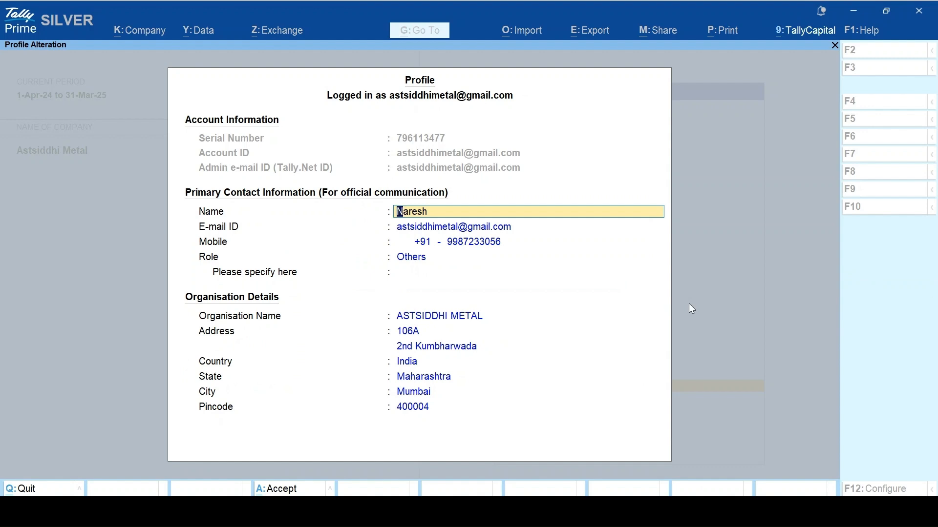
Keep the primary contact's name, e-mail and mobile, and set the role to Owner/Partner.
key(Return)
key(Return)
key(Return)
key(Return)
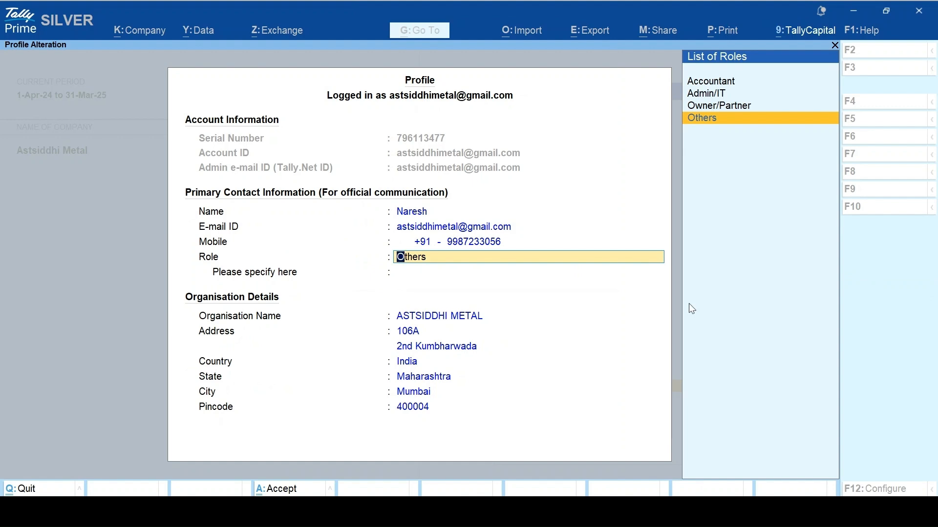
key(Return)
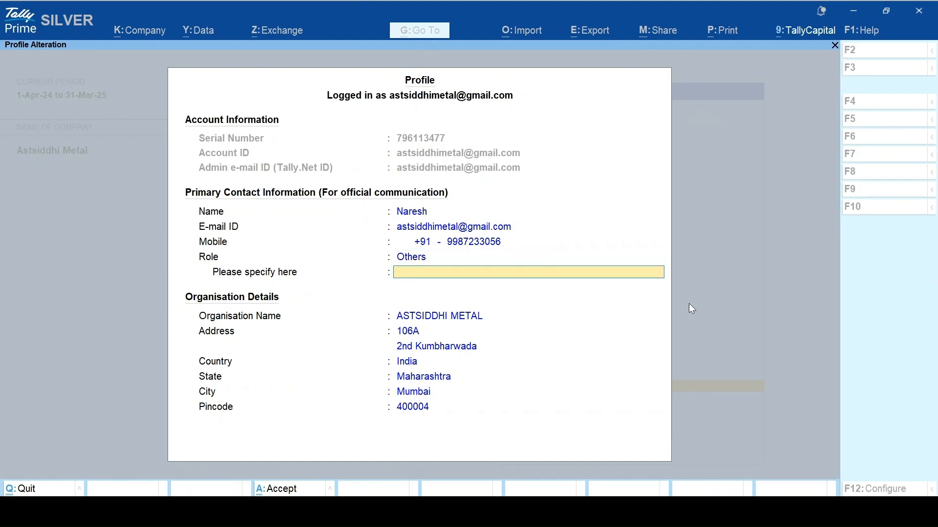
key(BackSpace)
key(Up)
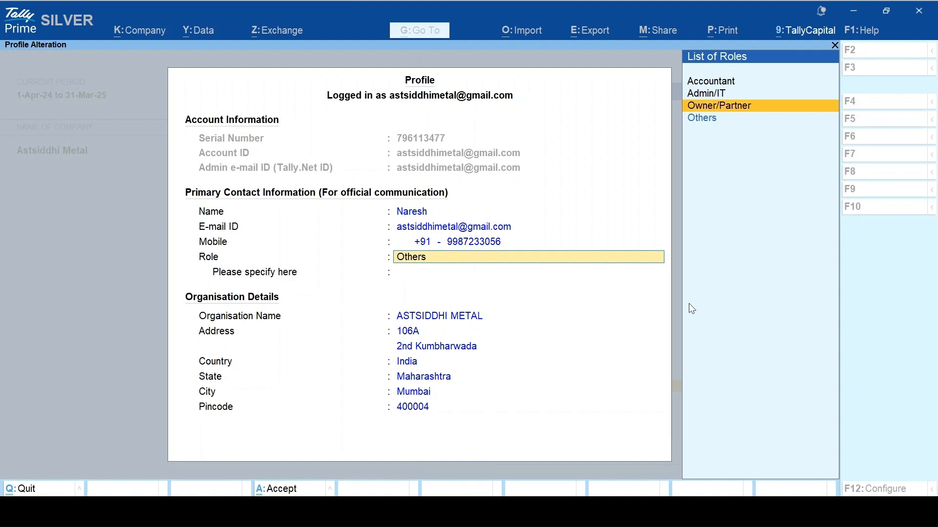
key(Return)
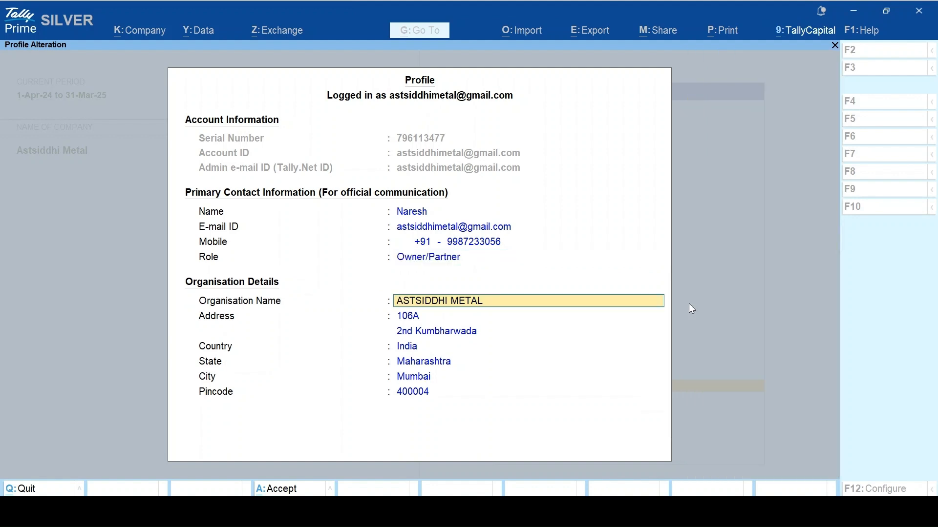
Keep the existing organisation details, accept the profile changes, and return to the Gateway of Tally.
key(Return)
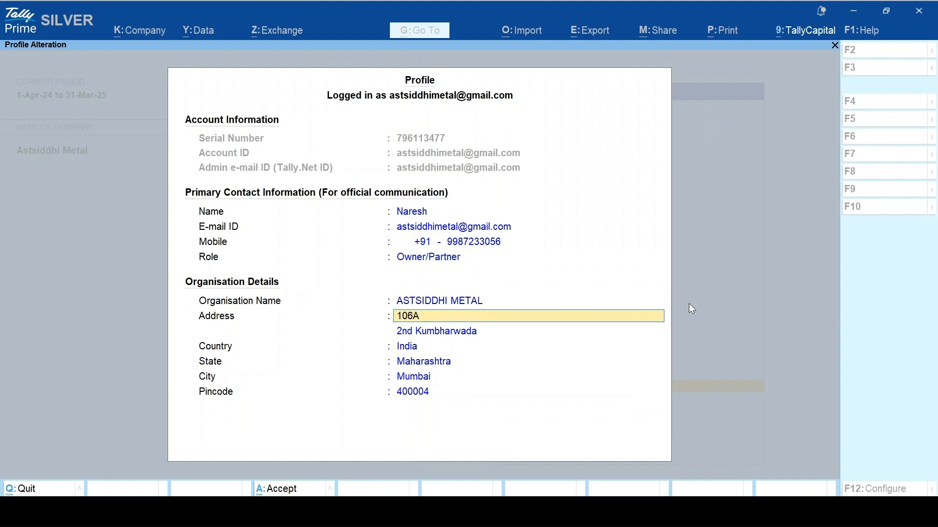
key(Return)
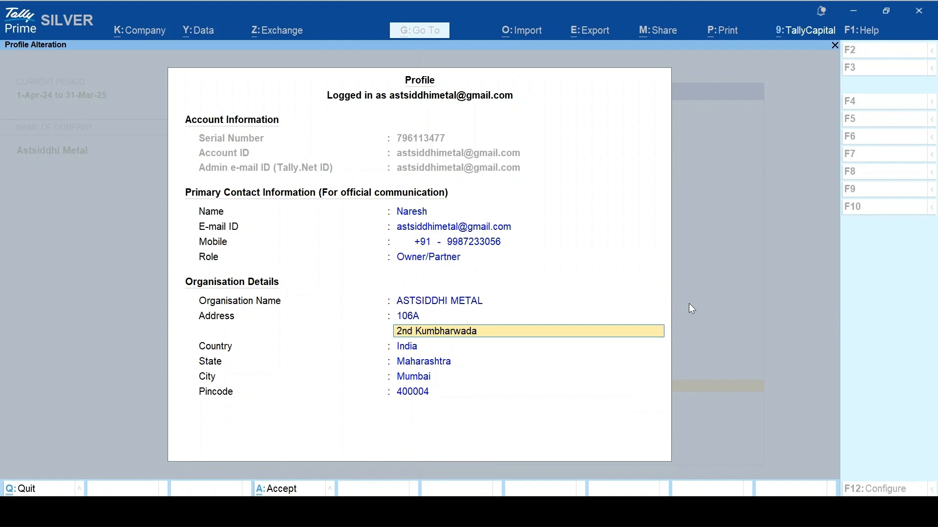
key(Return)
key(Return)
key(Return)
key(Return)
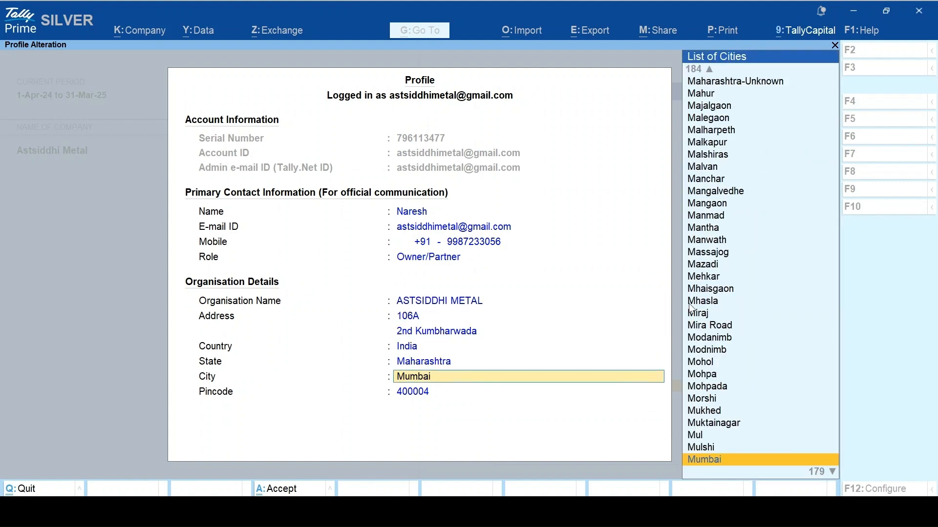
key(Return)
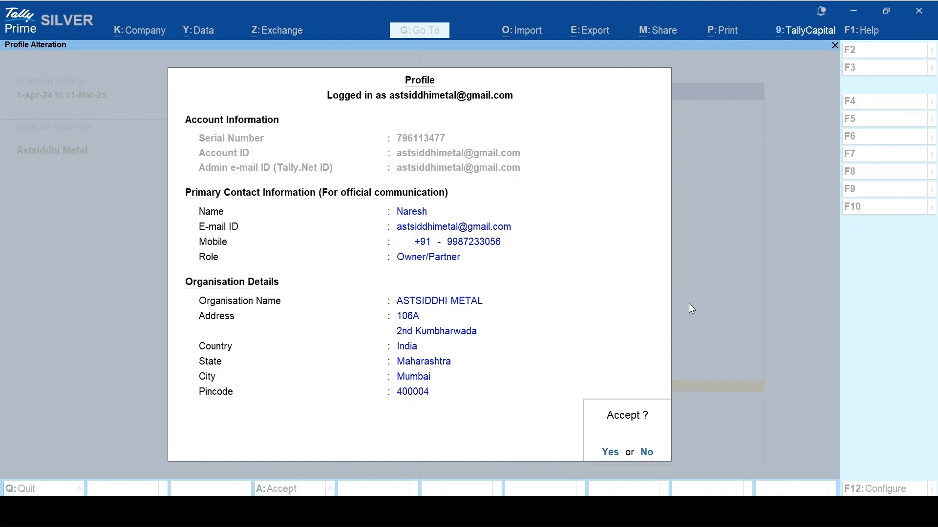
key(Return)
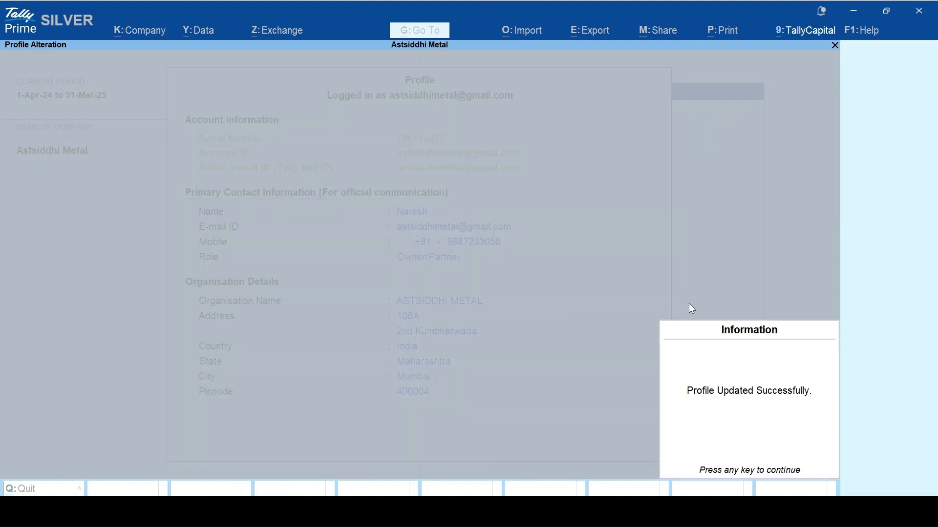
key(Return)
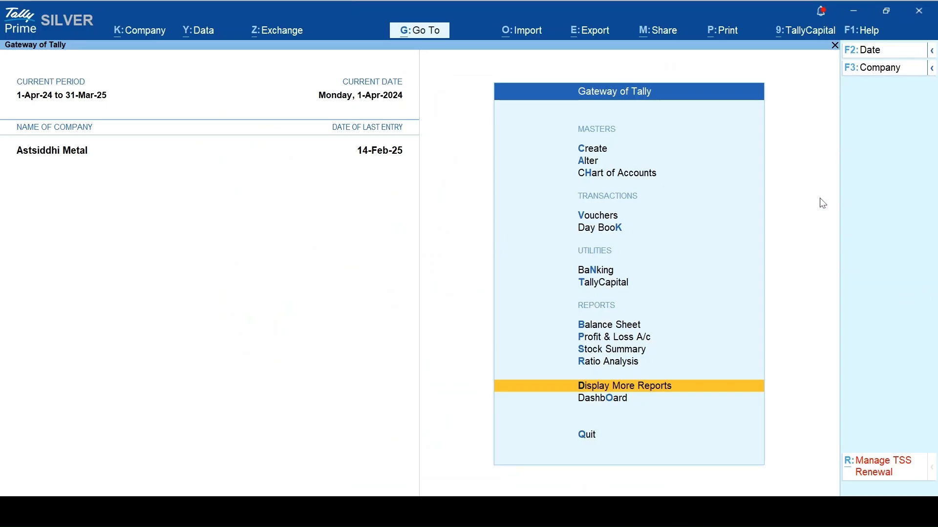
Open the Split Company Data form for Astsiddhi Metal, proceeding to the split without verifying the data.
click(207, 37)
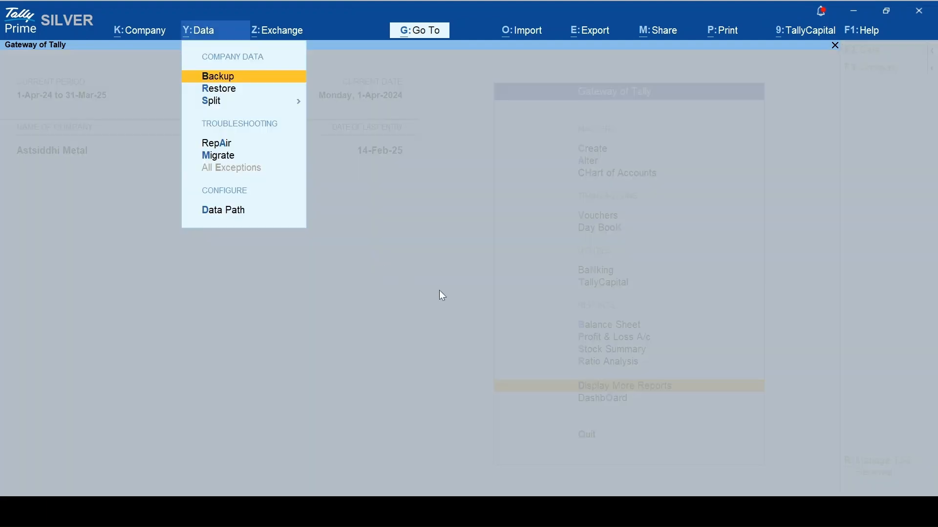
key(Down)
key(Down)
key(Return)
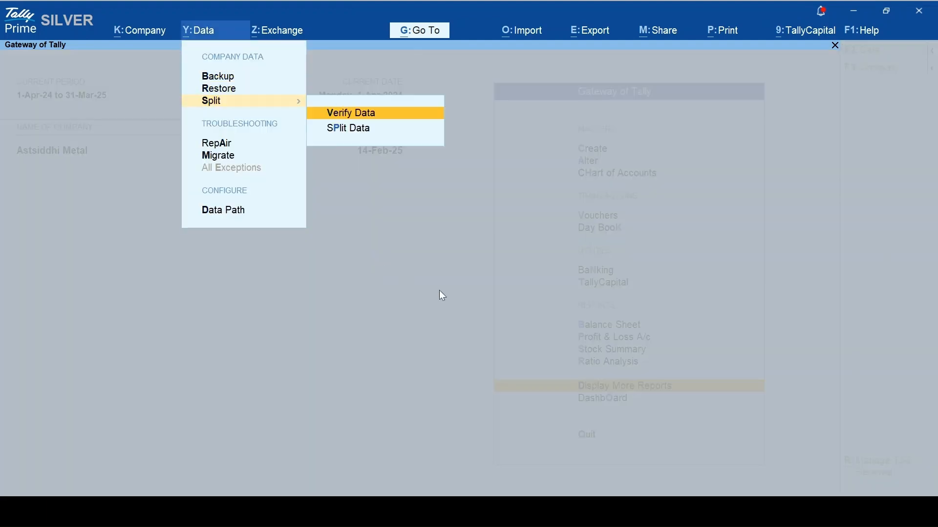
key(Down)
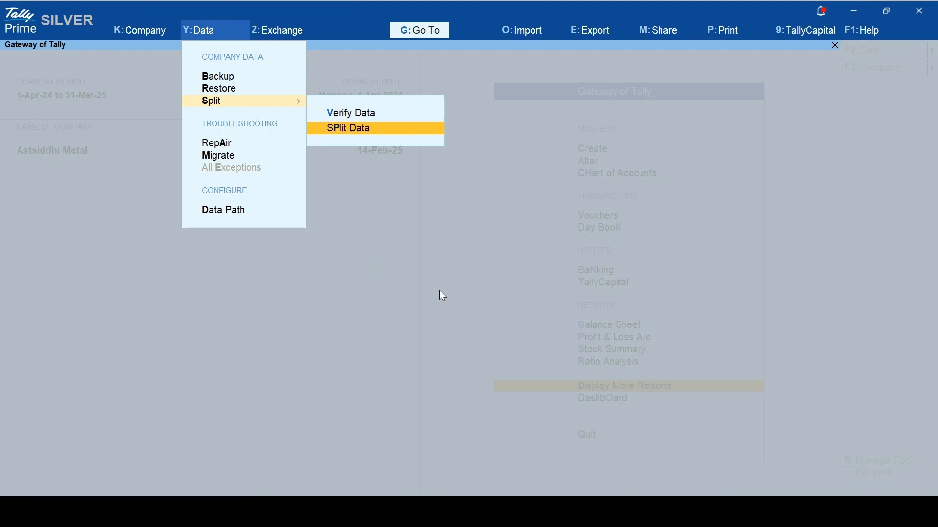
key(Return)
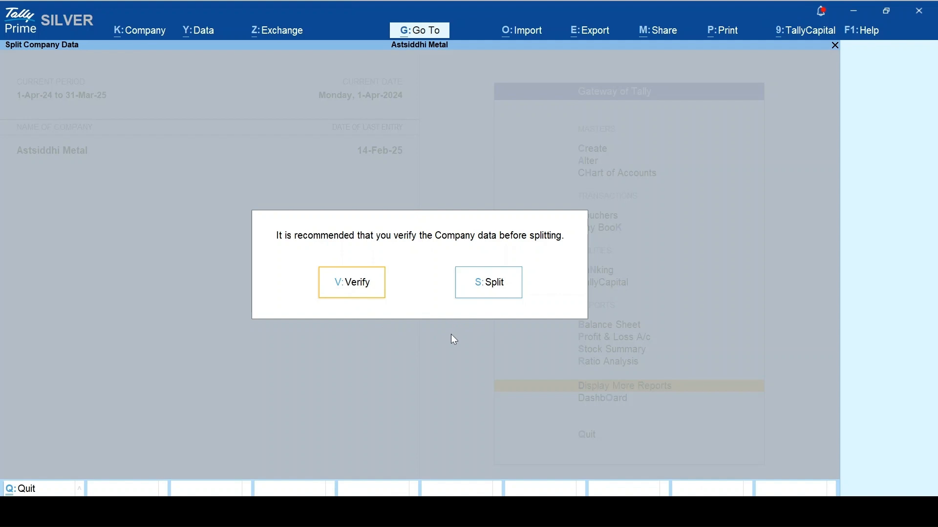
click(507, 289)
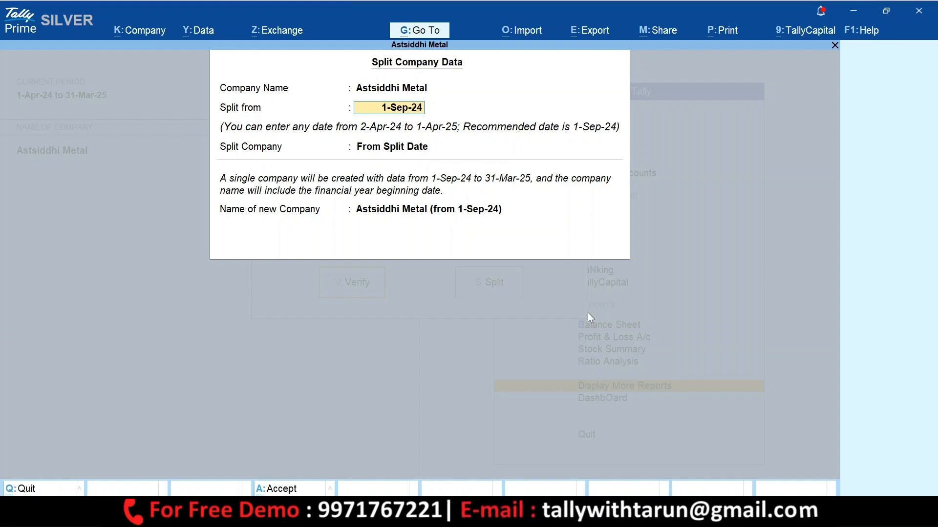
Set the split date to 15-Sep-24, check the options for splitting the company, and cancel the data split.
text(15.)
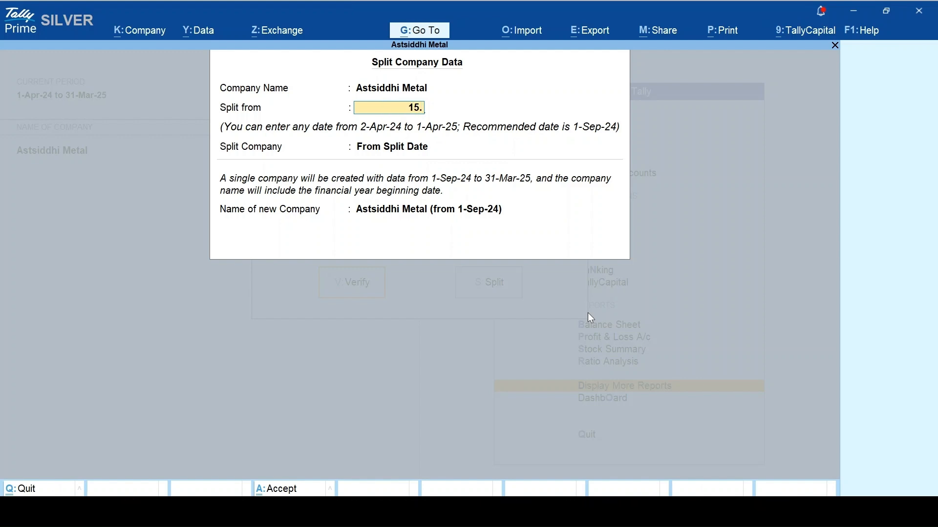
text(9.24)
key(Return)
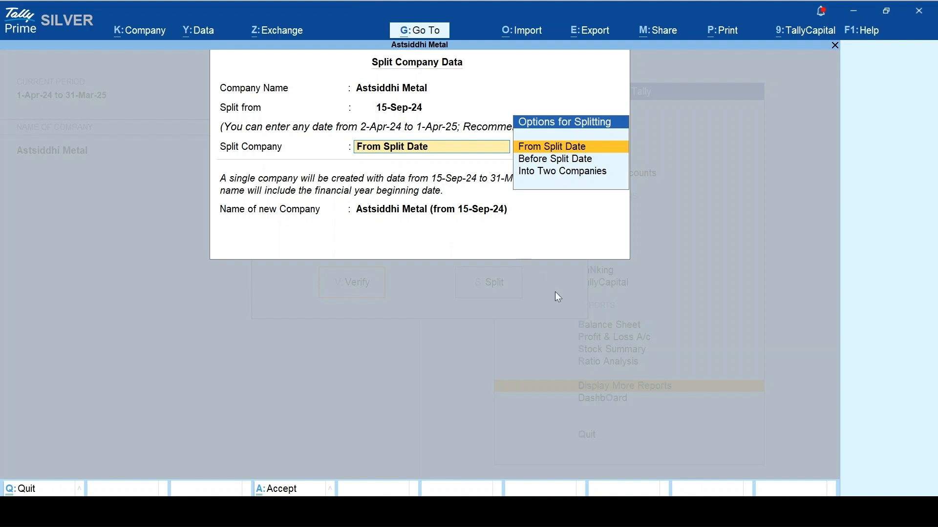
key(BackSpace)
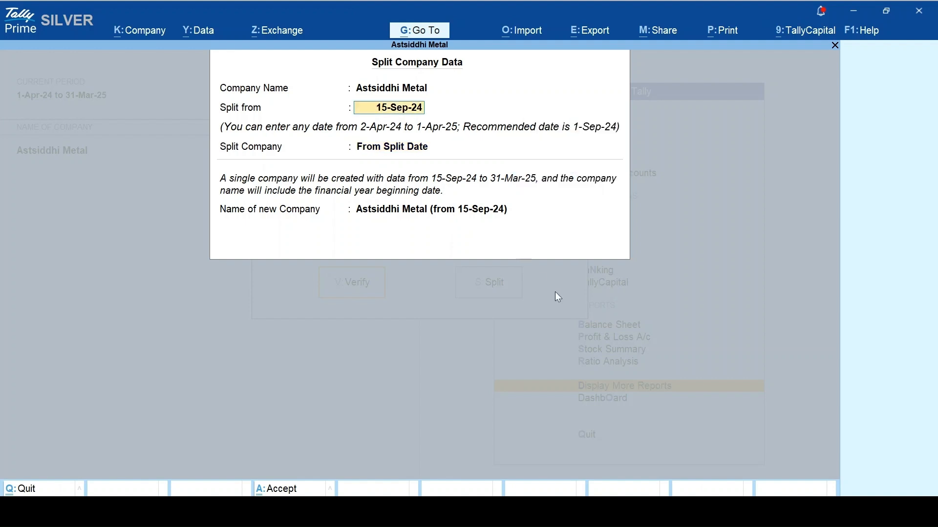
key(Return)
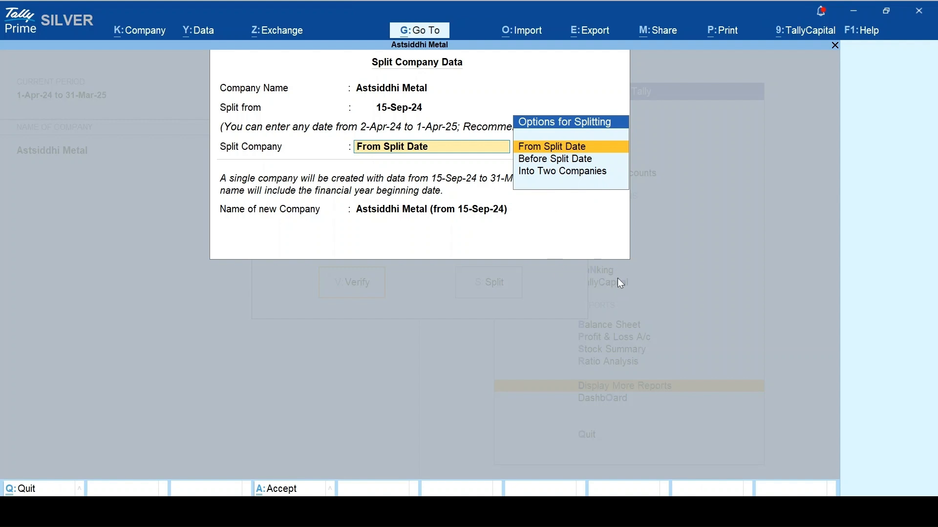
key(BackSpace)
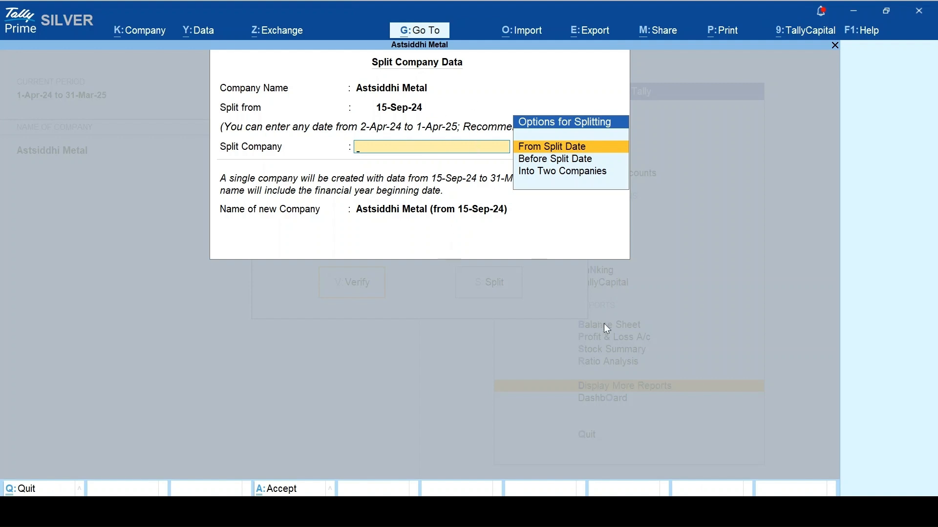
key(Escape)
key(y)
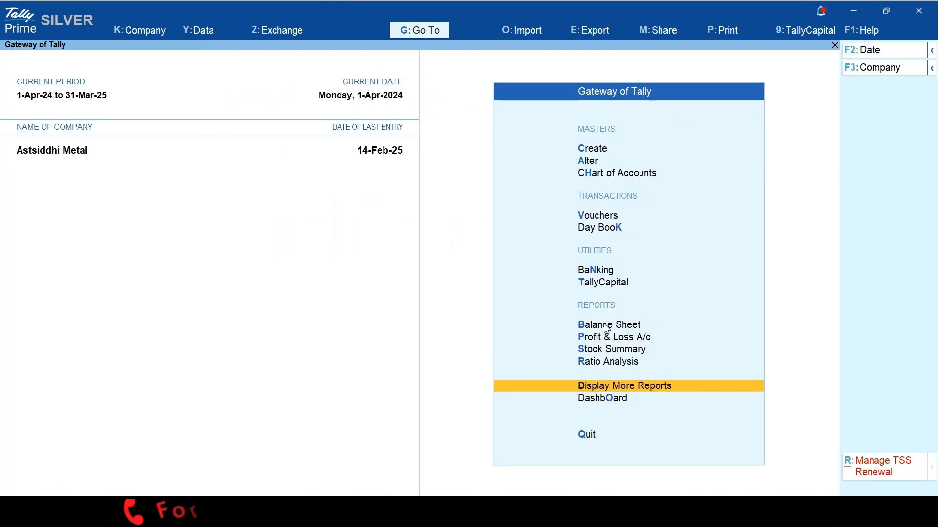